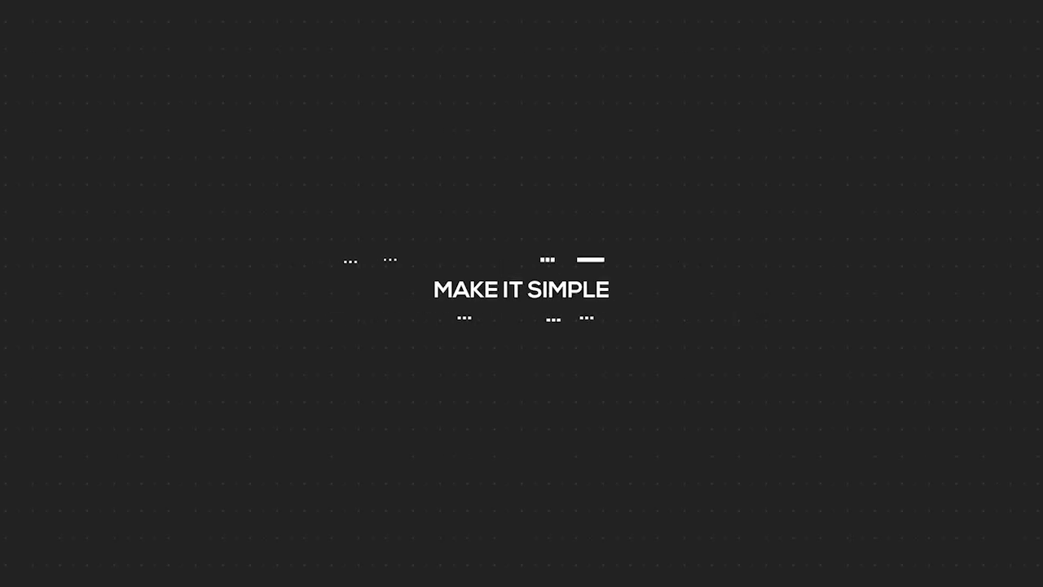
Clear the existing selection on the flower-crown portrait.
key("ctrl+d")
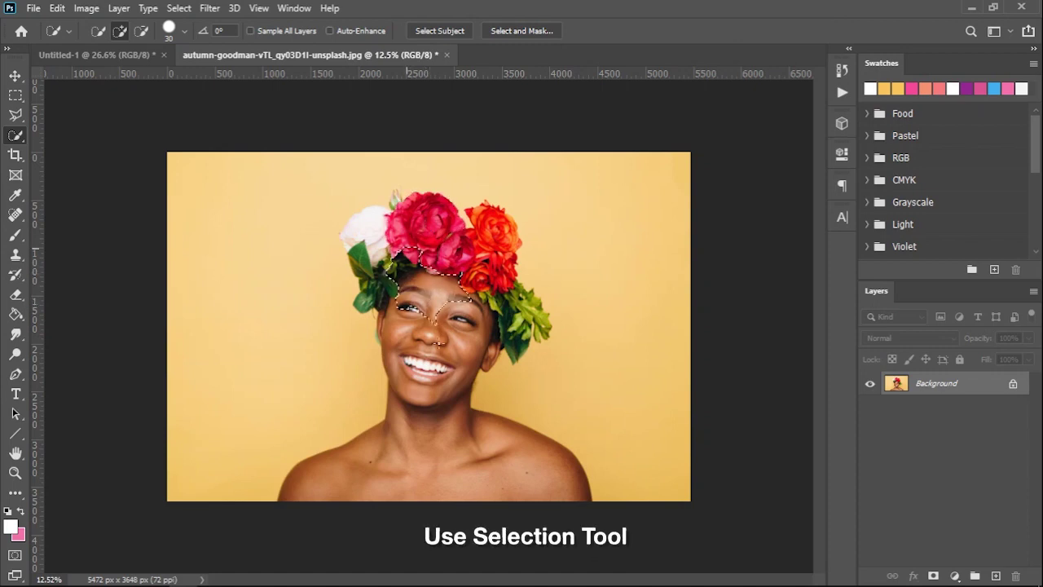
Quick-select the woman's face, shoulders, white flower and the rest of the crown.
left_click_drag(423, 310, 440, 455)
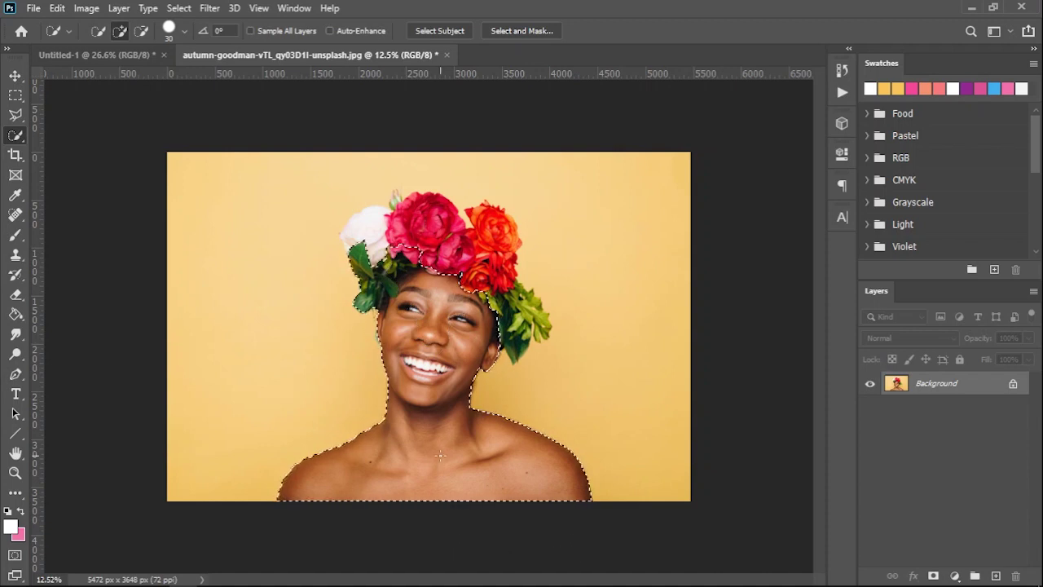
left_click(367, 226)
left_click_drag(399, 228, 518, 322)
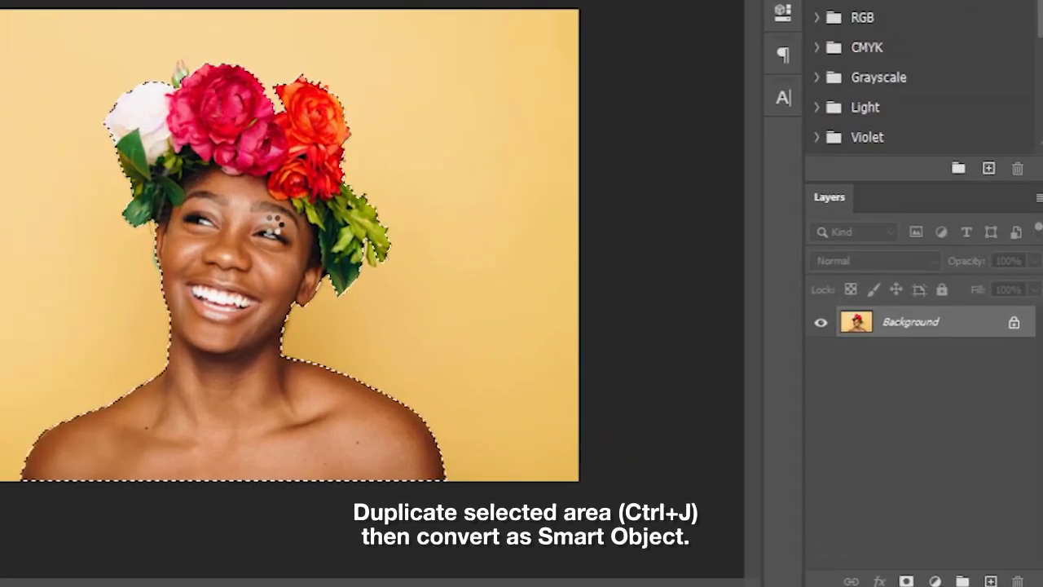
Copy the selection to Layer 1 and convert it to a Smart Object.
key("ctrl+j")
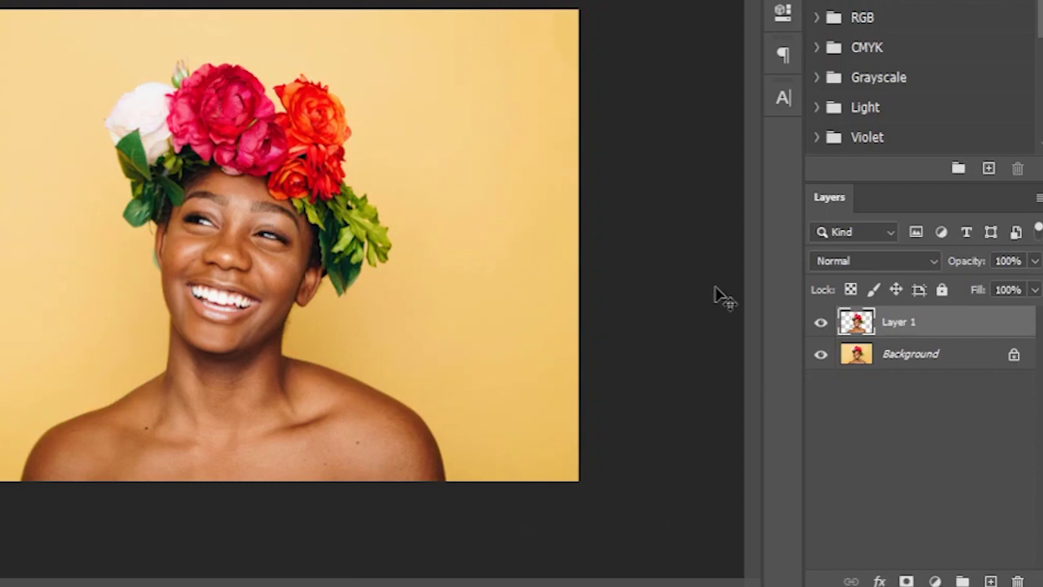
right_click(952, 333)
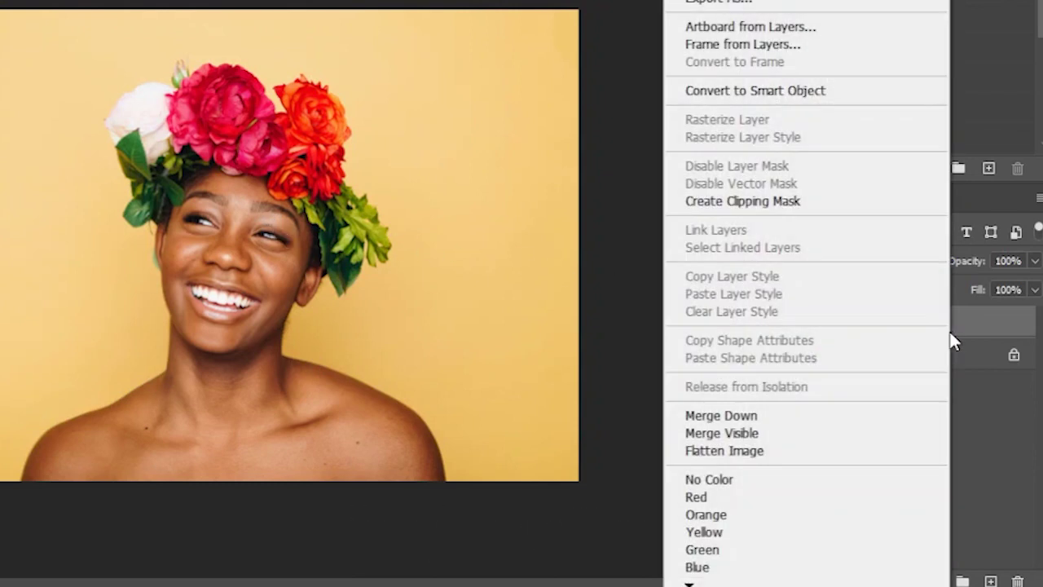
left_click(828, 91)
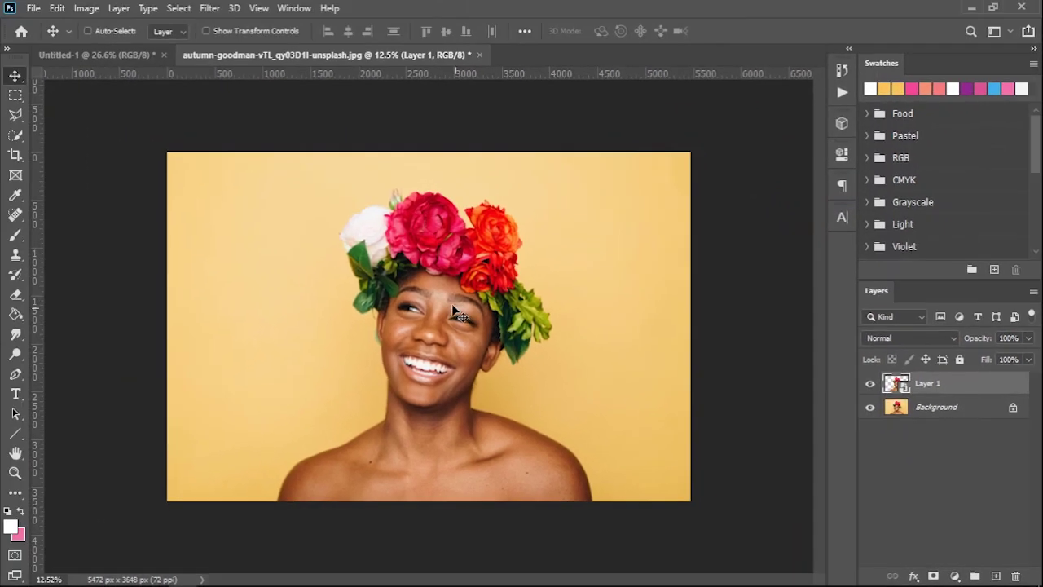
left_click_drag(453, 308, 486, 361)
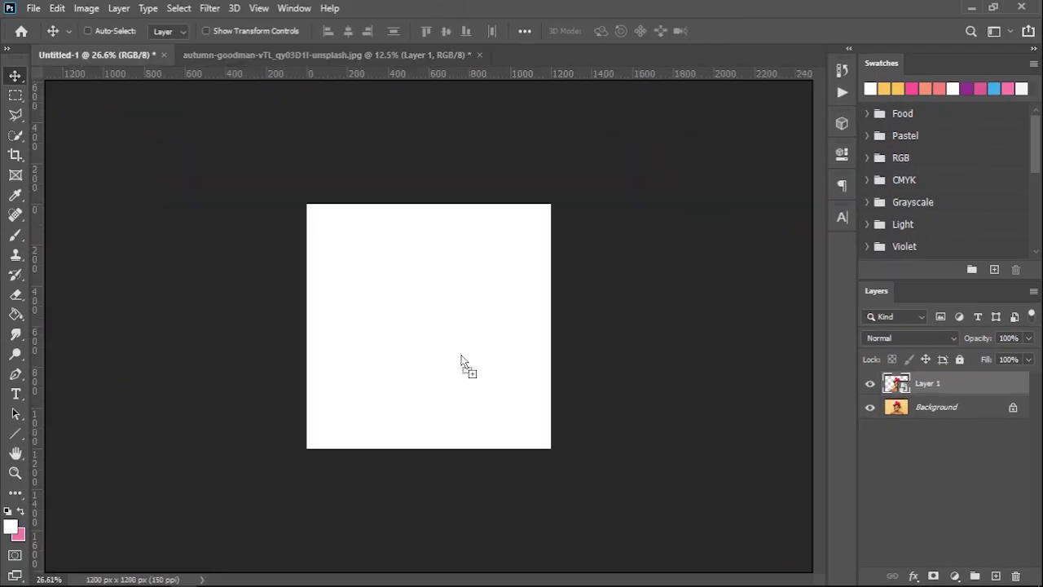
Drop the woman into Untitled-1 and scale her to 7.86%, centred on the canvas.
left_click_drag(487, 361, 461, 357)
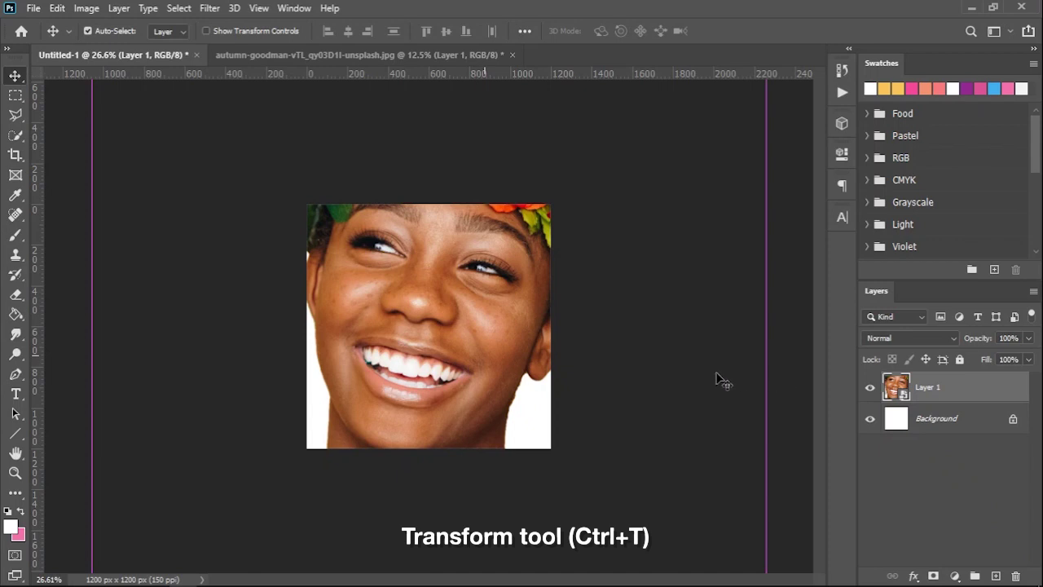
key("ctrl+t")
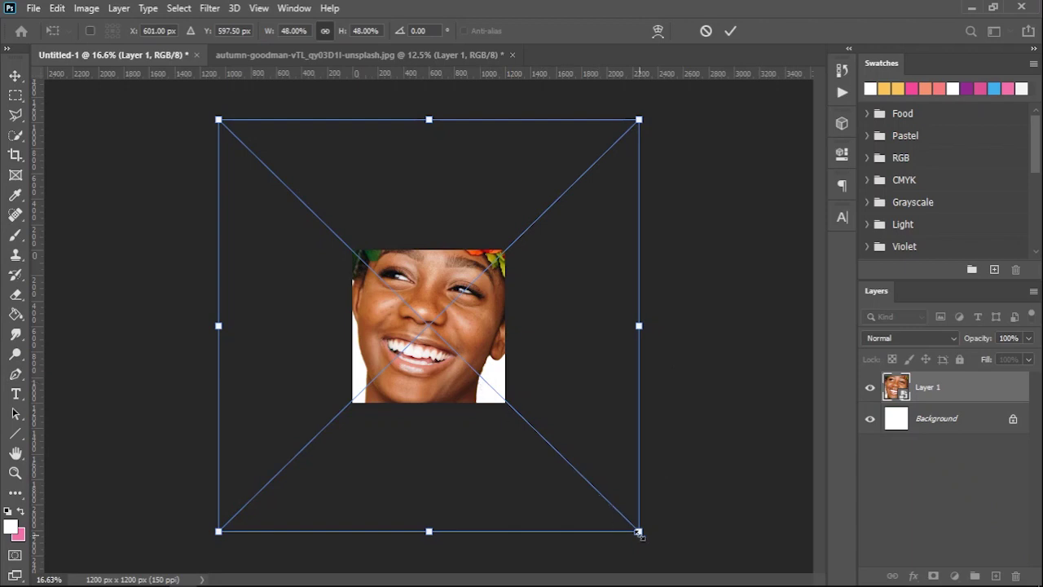
left_click_drag(639, 532, 319, 217)
left_click_drag(243, 201, 412, 341)
mouse_move(378, 375)
left_mouse_down()
mouse_move(420, 351)
mouse_move(441, 355)
left_mouse_up()
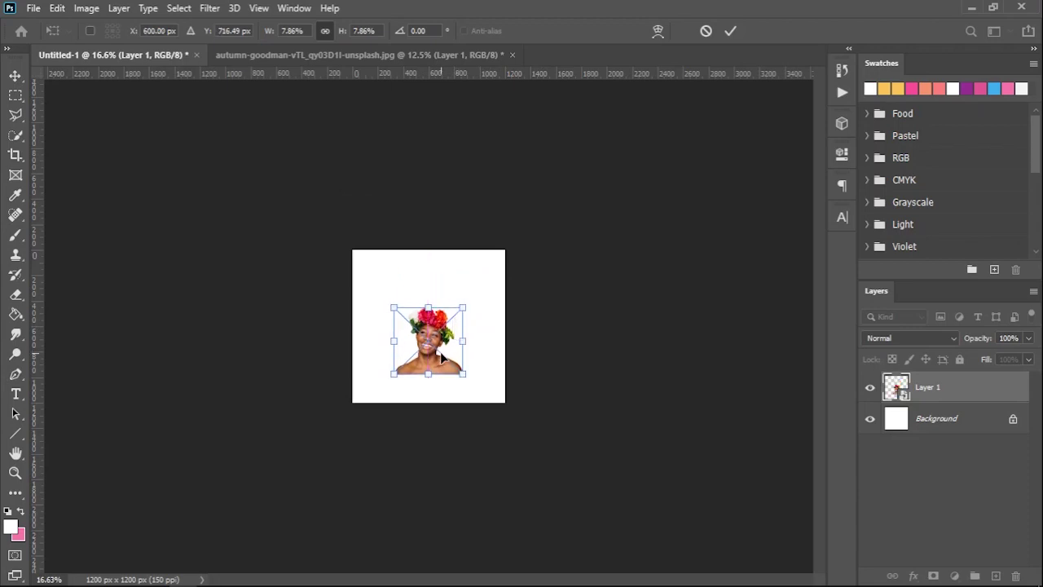
left_click(731, 31)
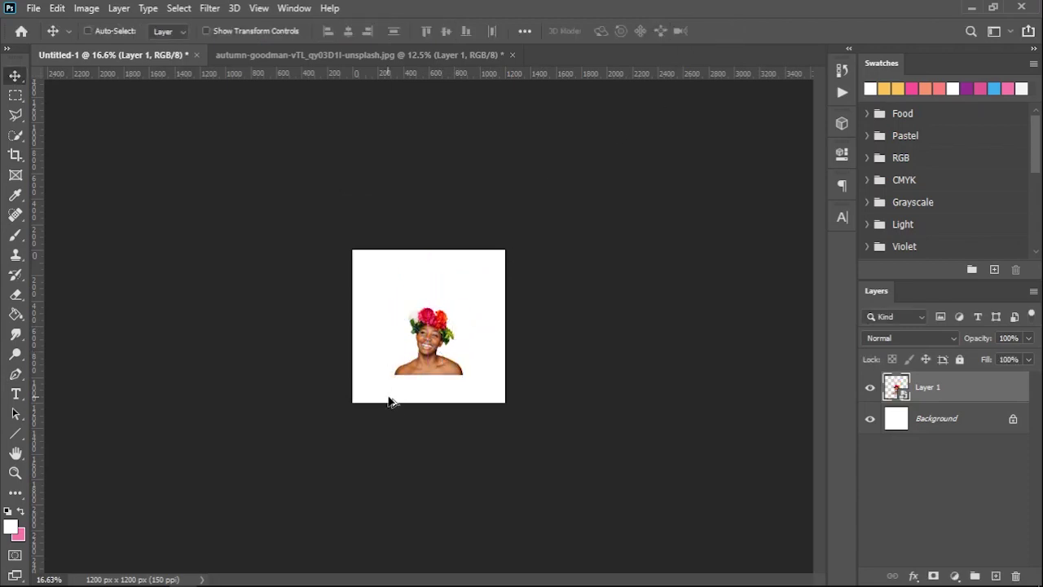
scroll(389, 394, "up", 2)
scroll(389, 395, "up", 2)
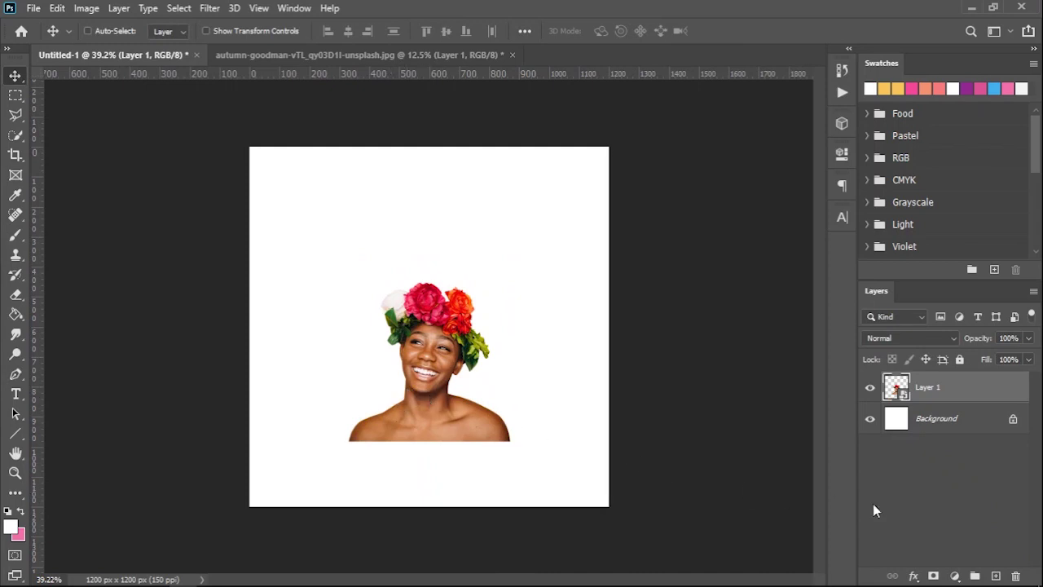
left_click(956, 577)
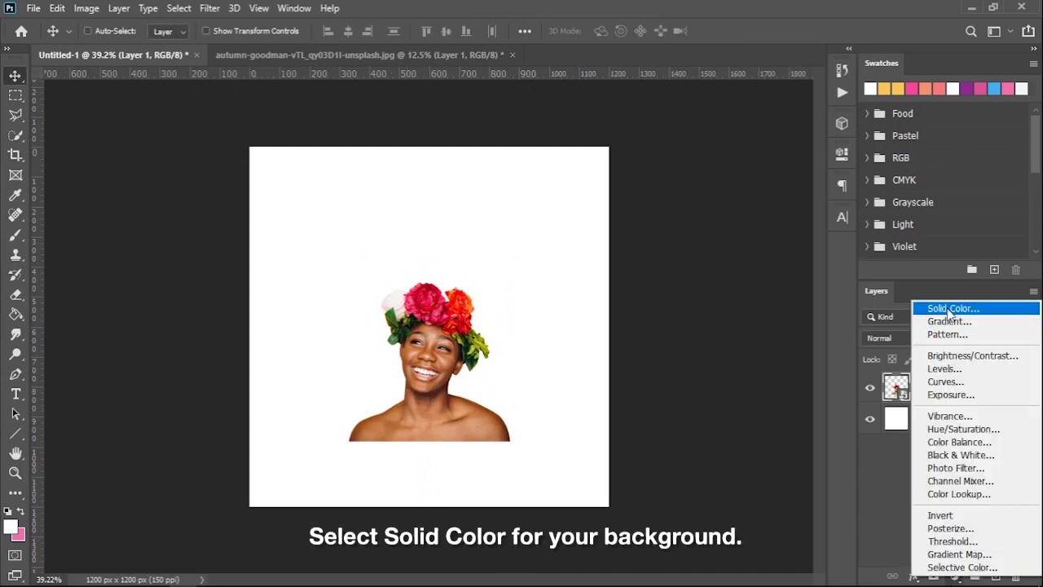
Add a 1d1d1d Solid Color fill layer and move it beneath Layer 1.
left_click(946, 310)
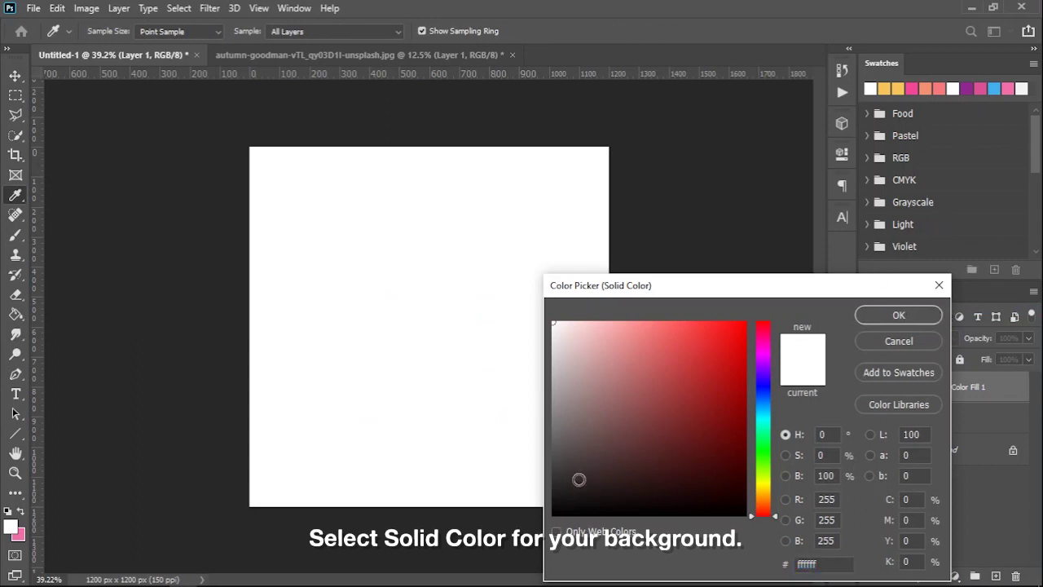
left_click(552, 494)
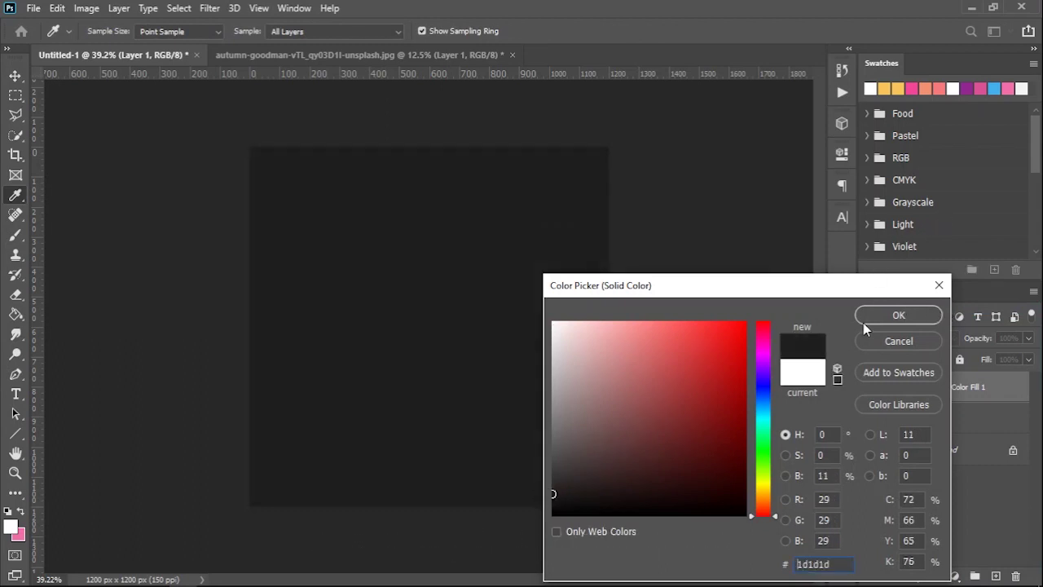
left_click(898, 315)
left_click_drag(957, 391, 974, 432)
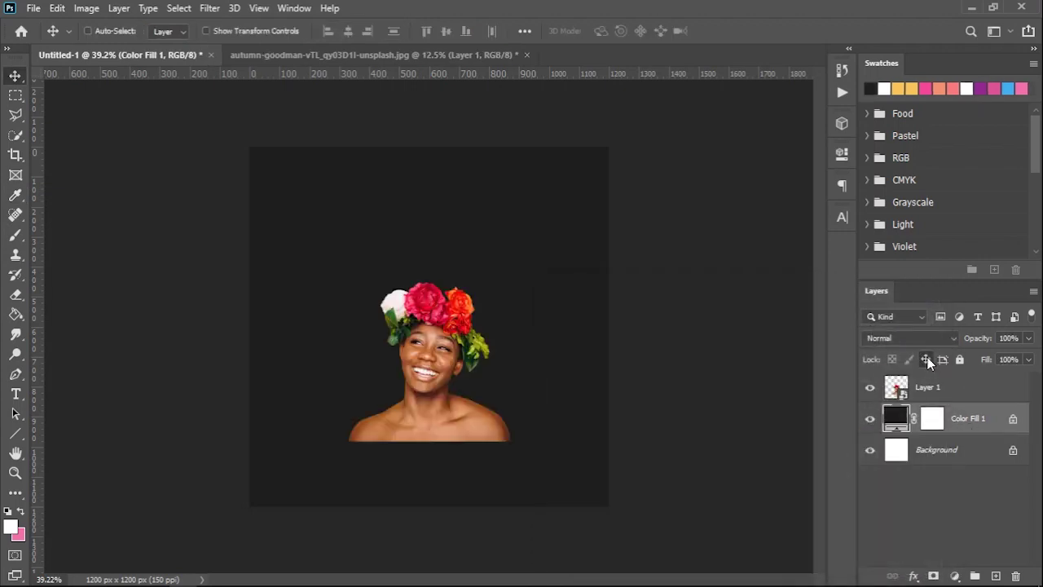
Draw an elliptical circle selection centred on the woman's head.
right_click(16, 95)
left_click(59, 109)
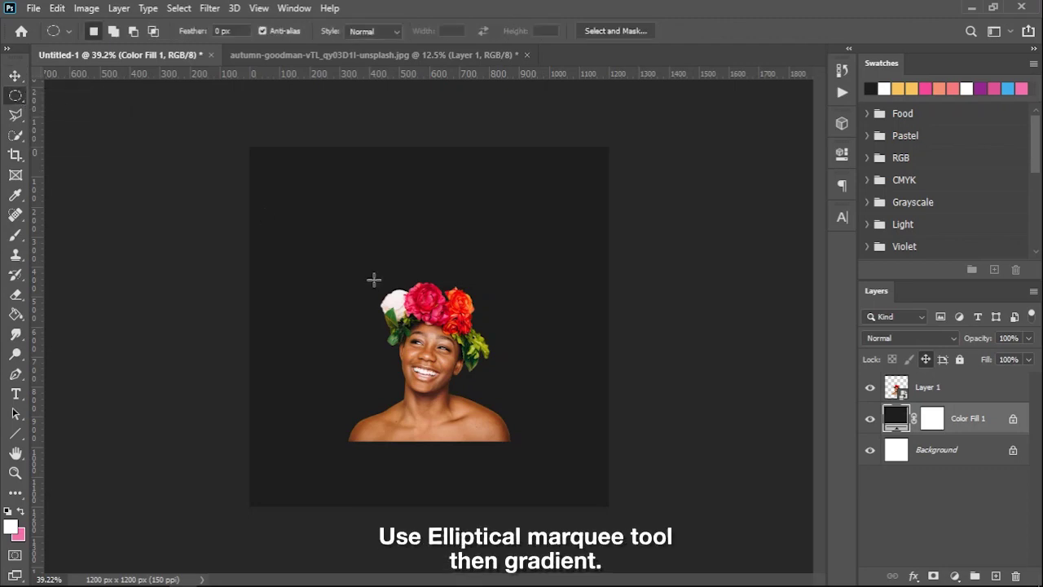
left_click_drag(381, 291, 470, 378)
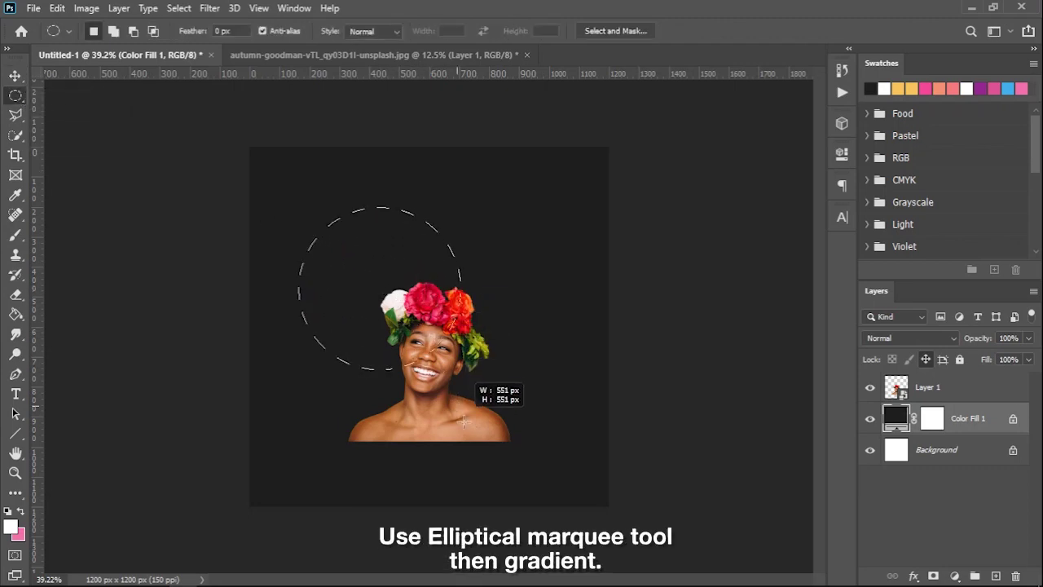
left_click_drag(408, 293, 458, 332)
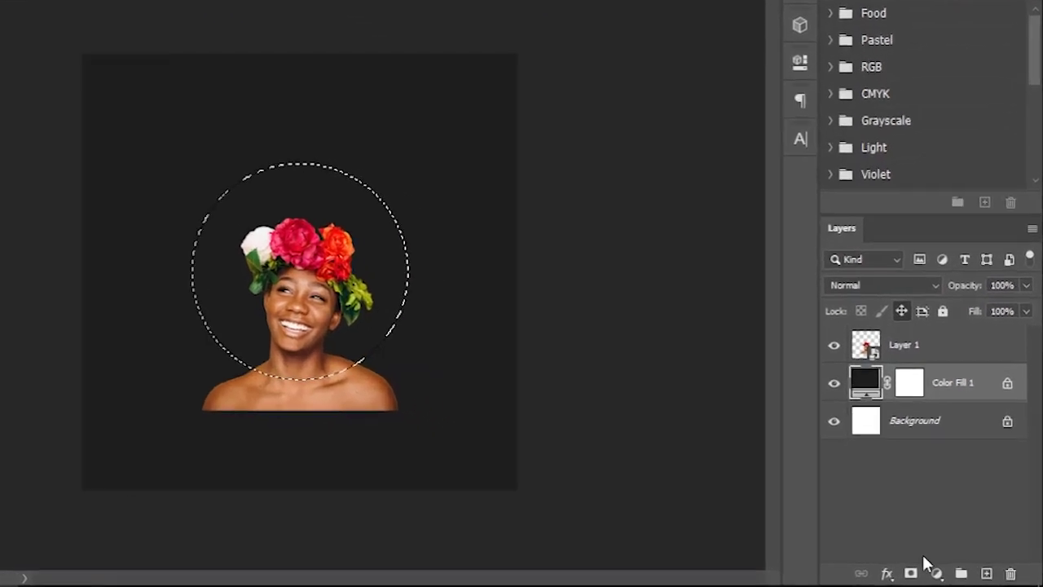
Fill the circle with a Gradient Fill layer using the pink gradient preset.
left_click(936, 573)
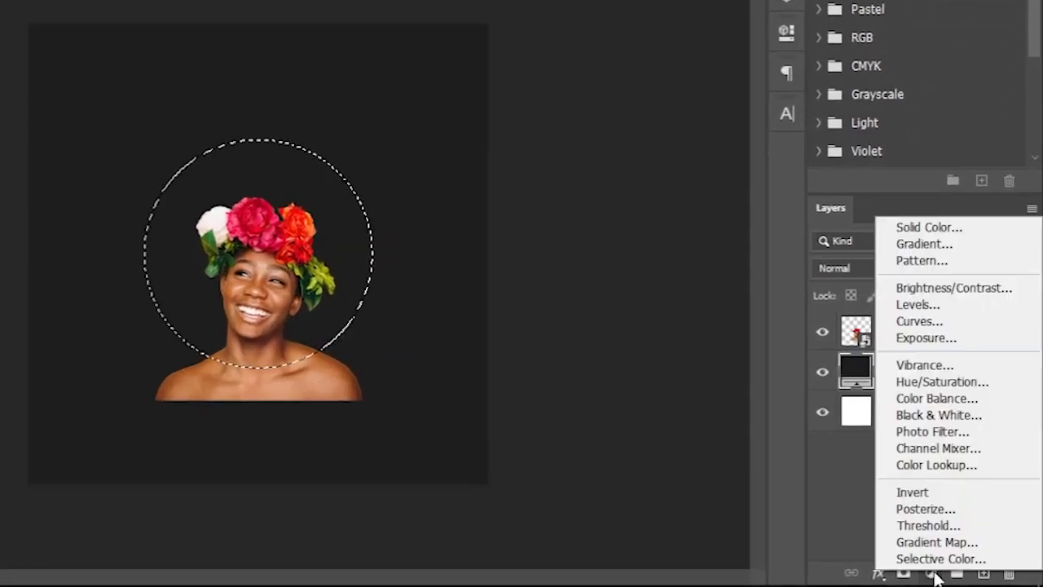
left_click(926, 243)
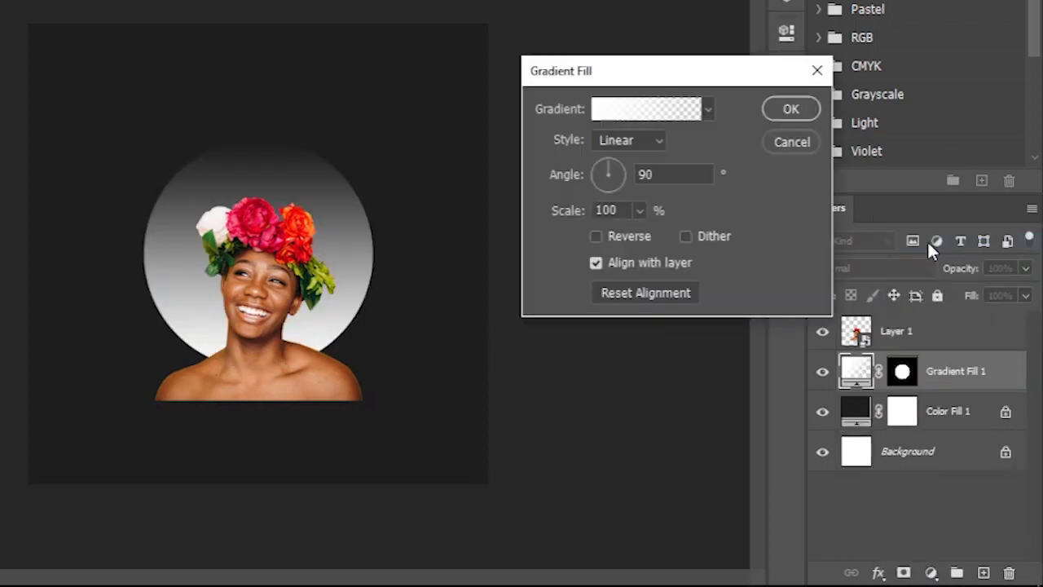
left_click(708, 110)
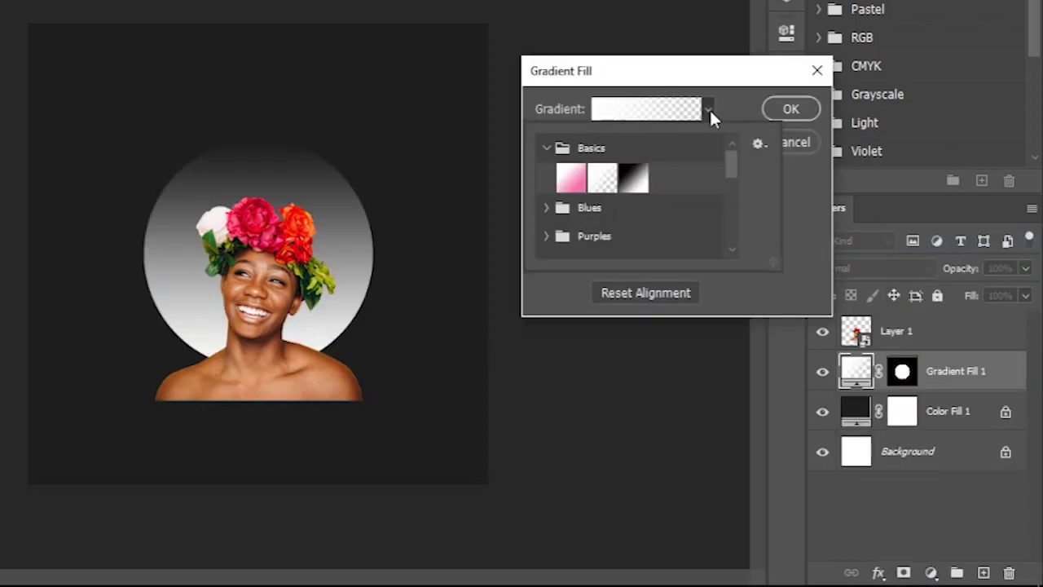
left_click(571, 178)
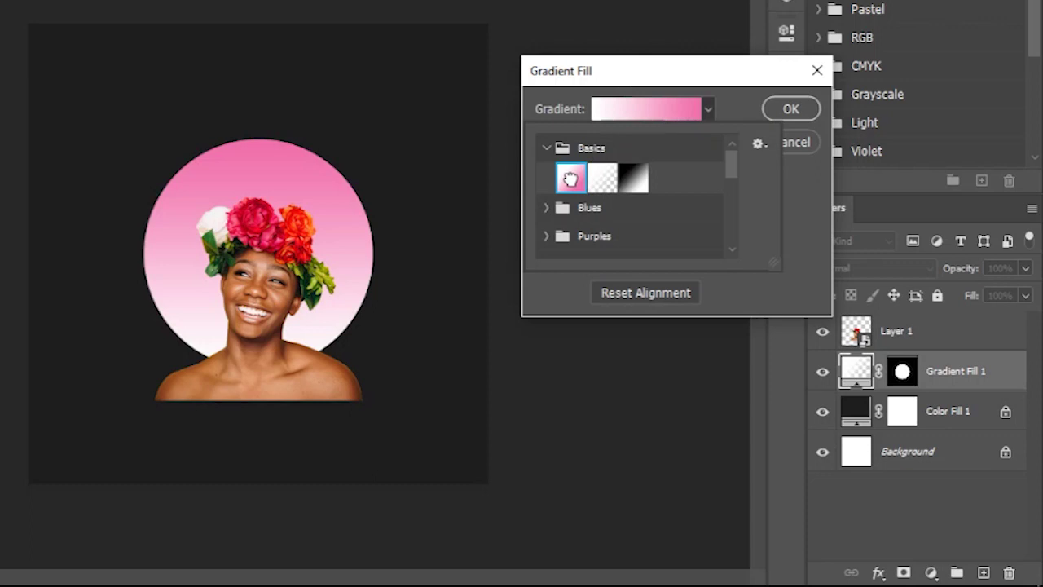
left_click(649, 110)
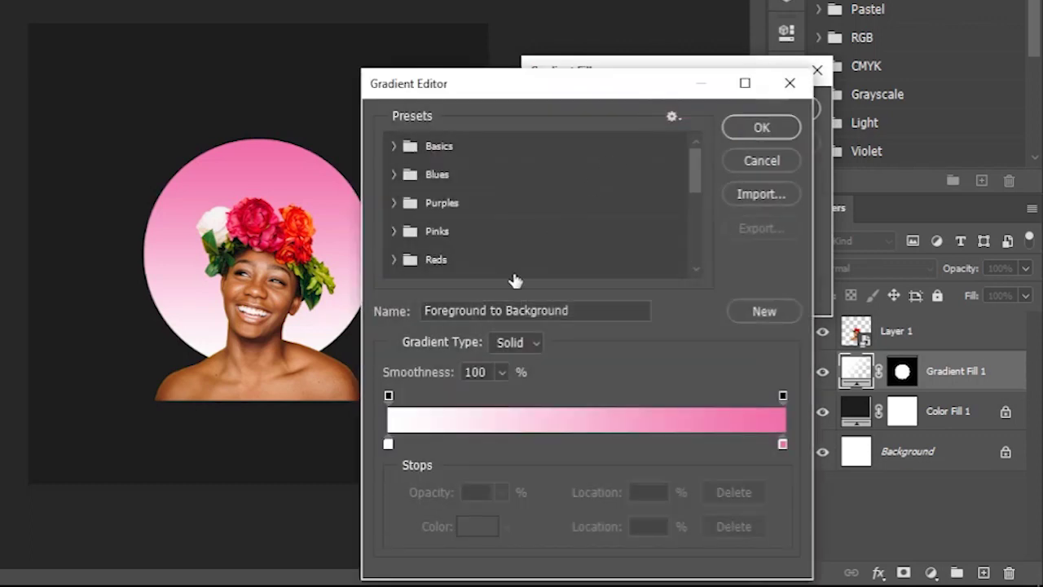
Set the gradient stops to f6c459 and f24596 and apply the fill.
double_click(388, 443)
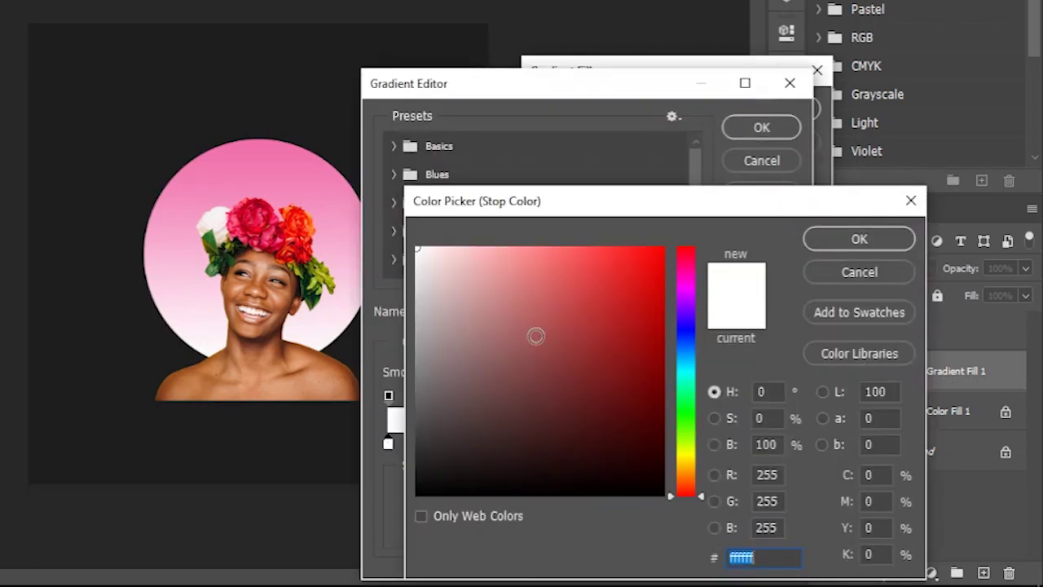
type("f6c459")
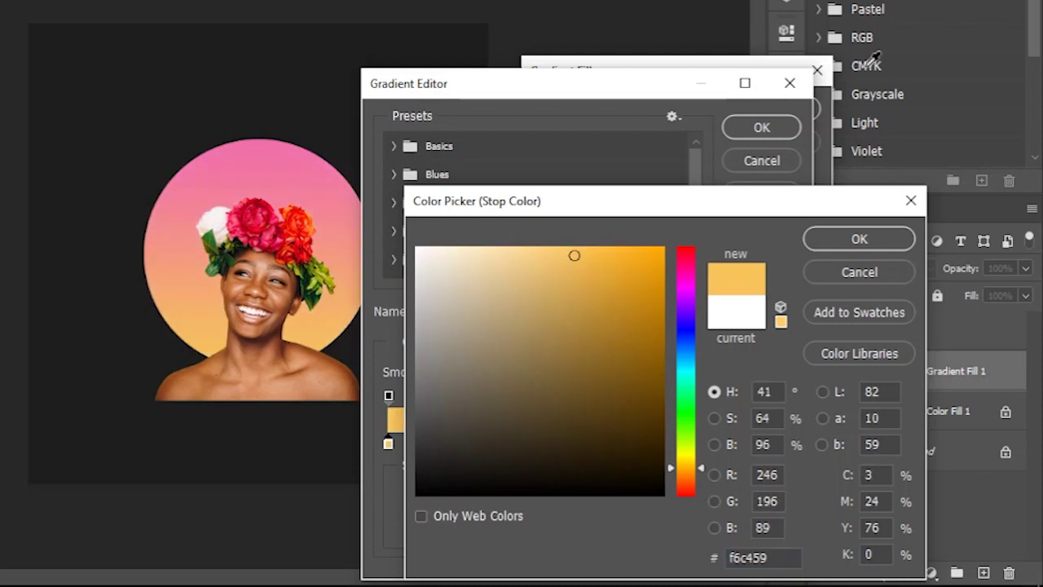
left_click(838, 241)
double_click(783, 443)
type("f24596")
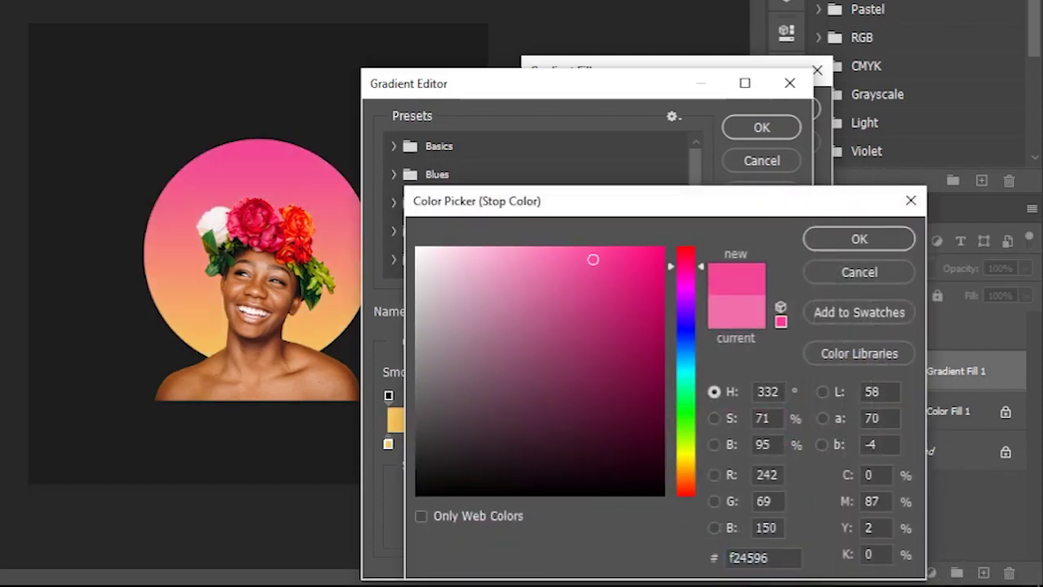
left_click(839, 236)
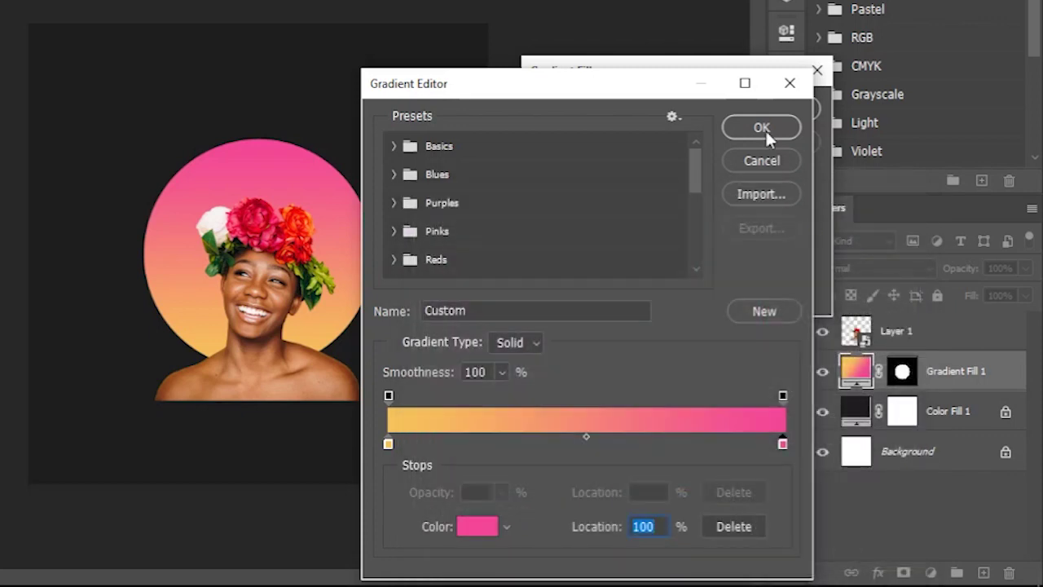
left_click(763, 127)
left_click(778, 112)
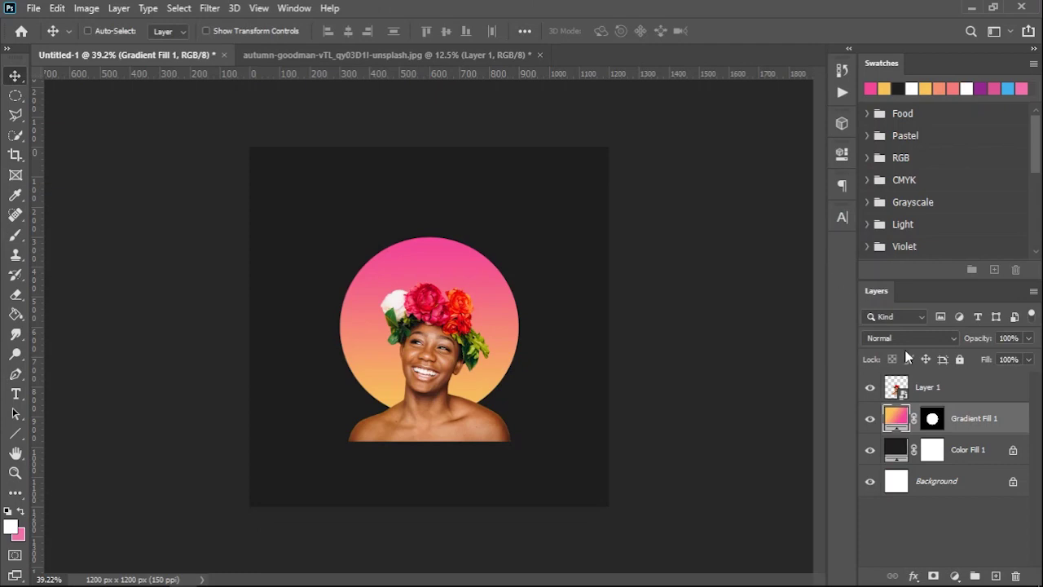
left_click(930, 390)
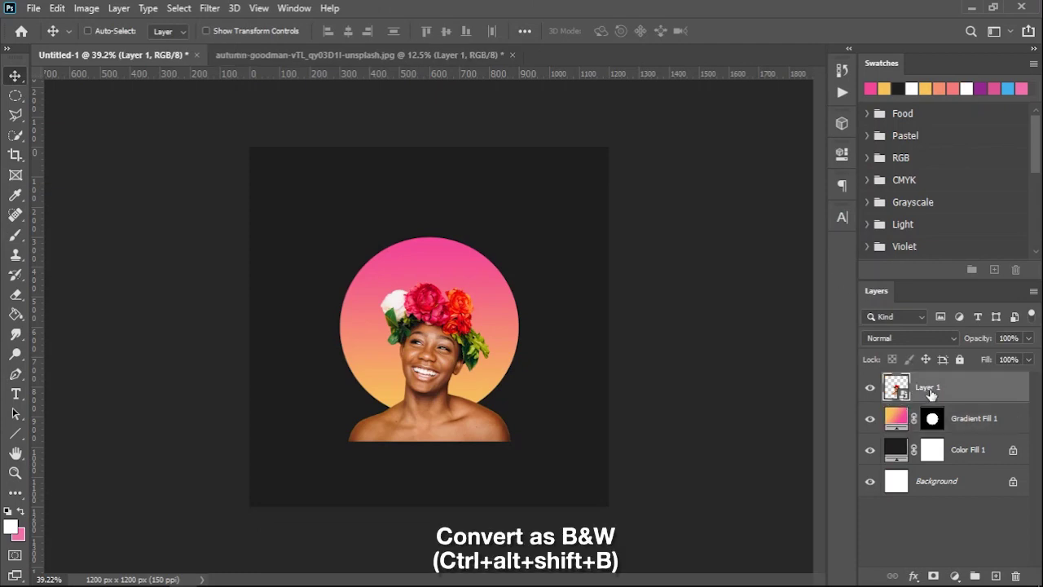
Apply a Black & White smart filter to the woman's Layer 1.
key("ctrl+alt+shift+b")
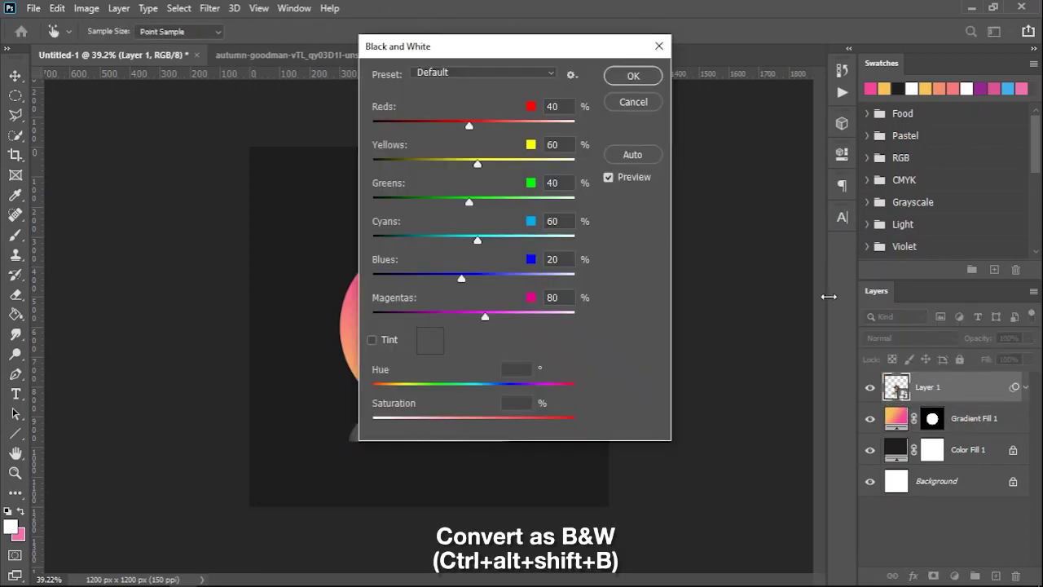
left_click(631, 75)
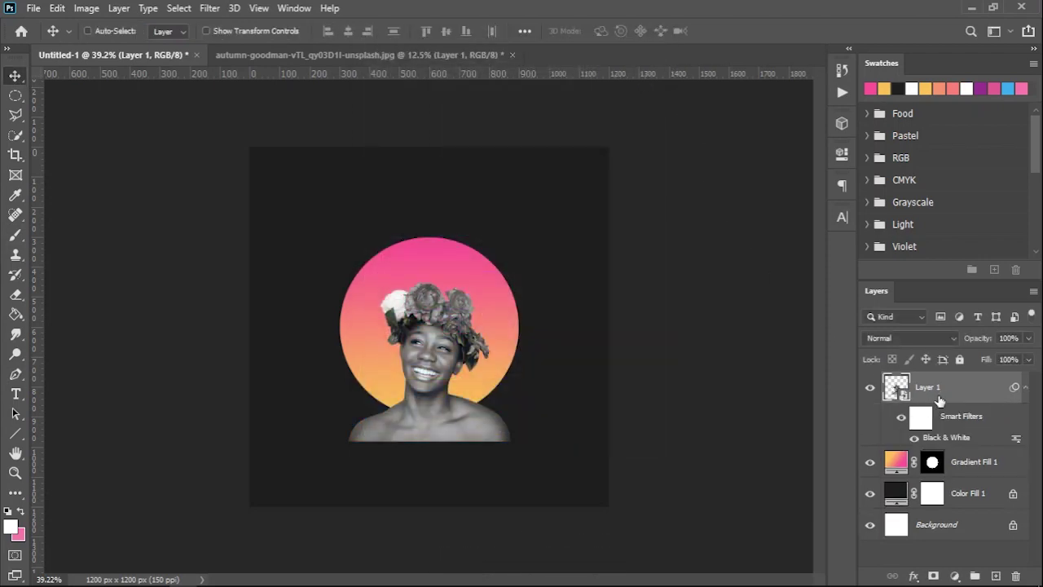
left_click(961, 463)
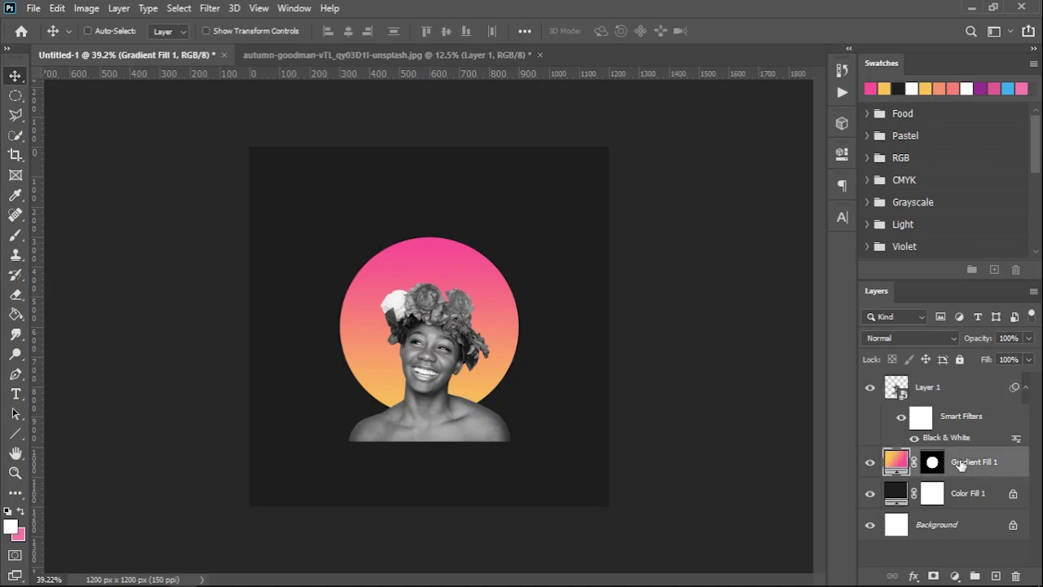
Duplicate Gradient Fill 1, scale the copy to about 60% and move it down-left.
key("ctrl+j")
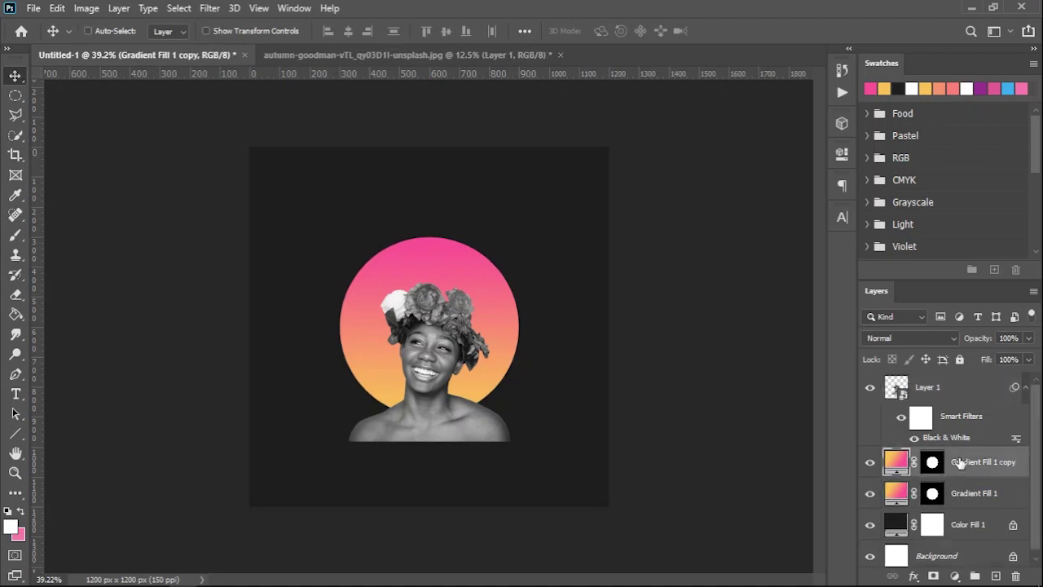
key("ctrl+t")
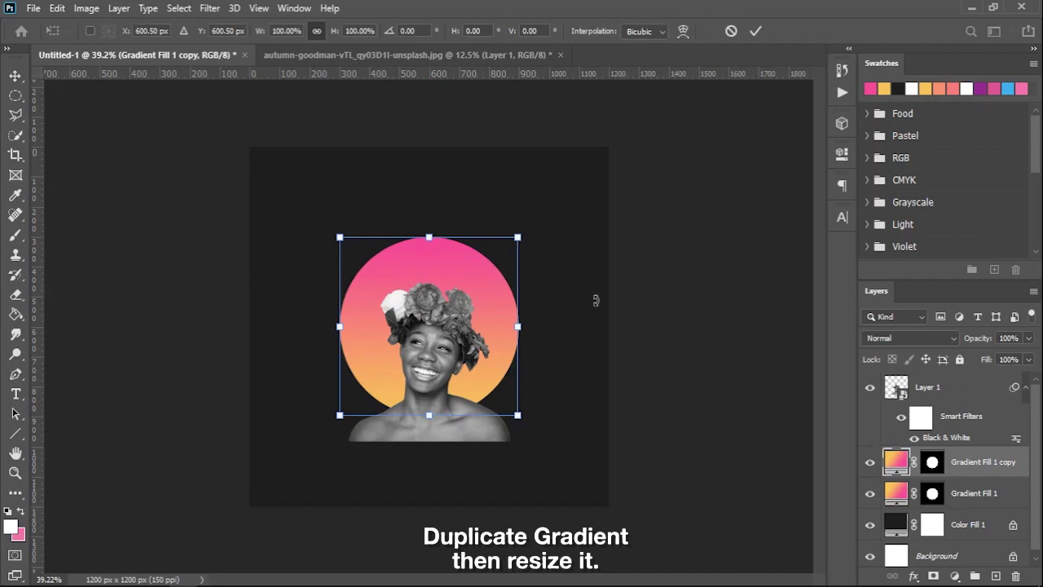
left_click_drag(518, 237, 440, 297)
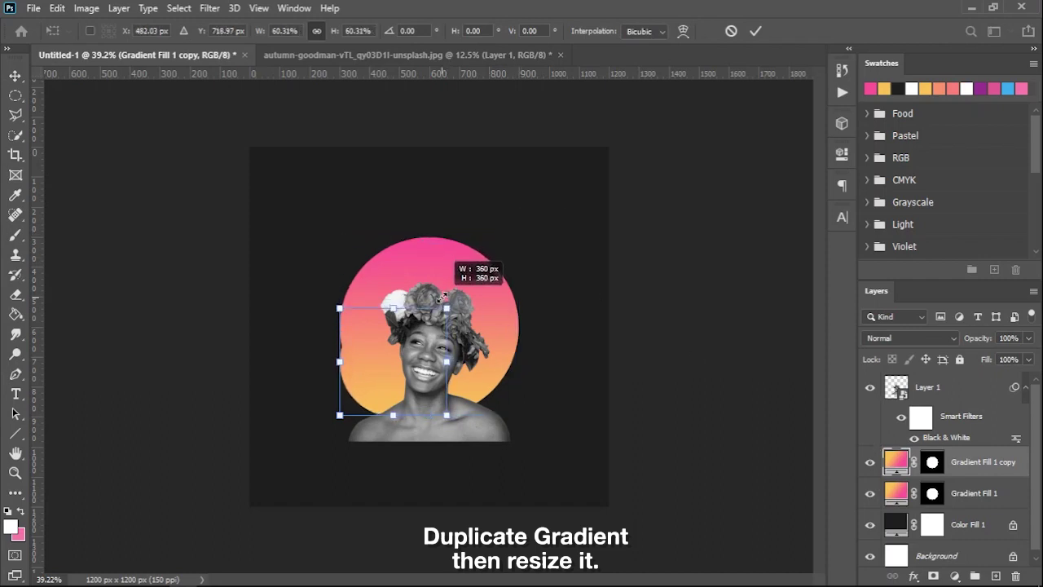
left_click(756, 30)
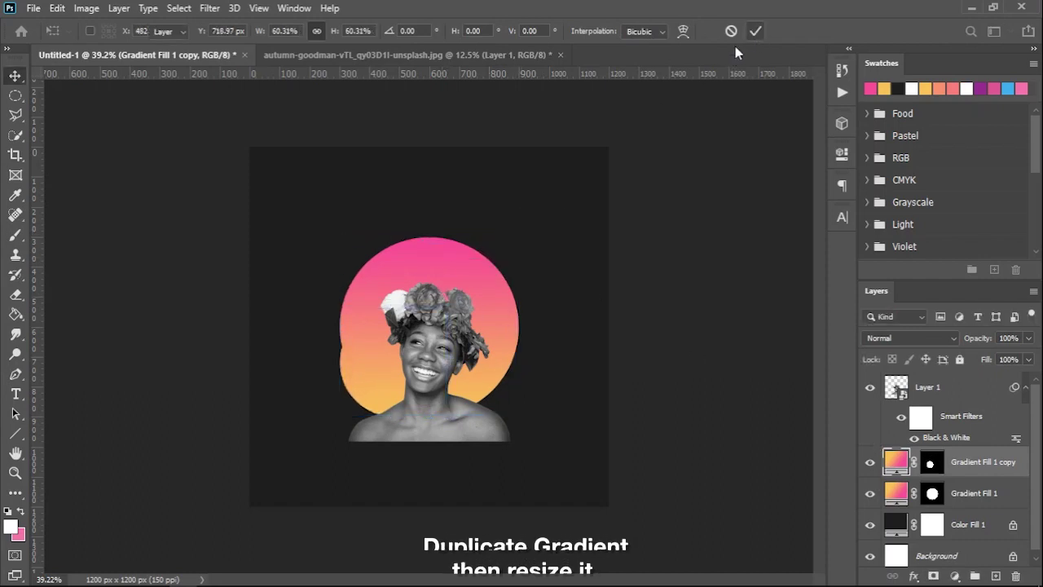
left_click_drag(382, 368, 366, 400)
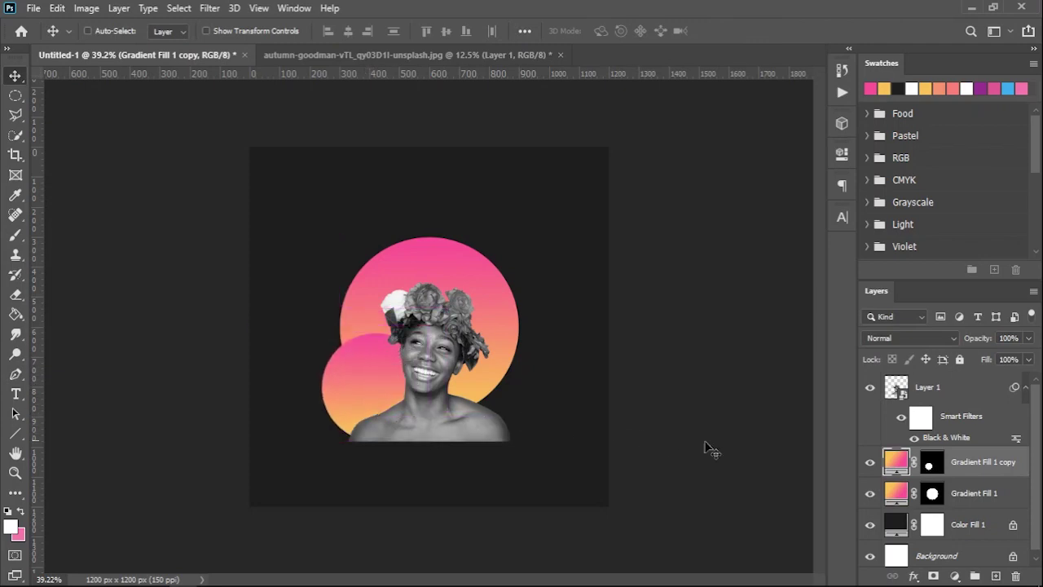
left_click(931, 466)
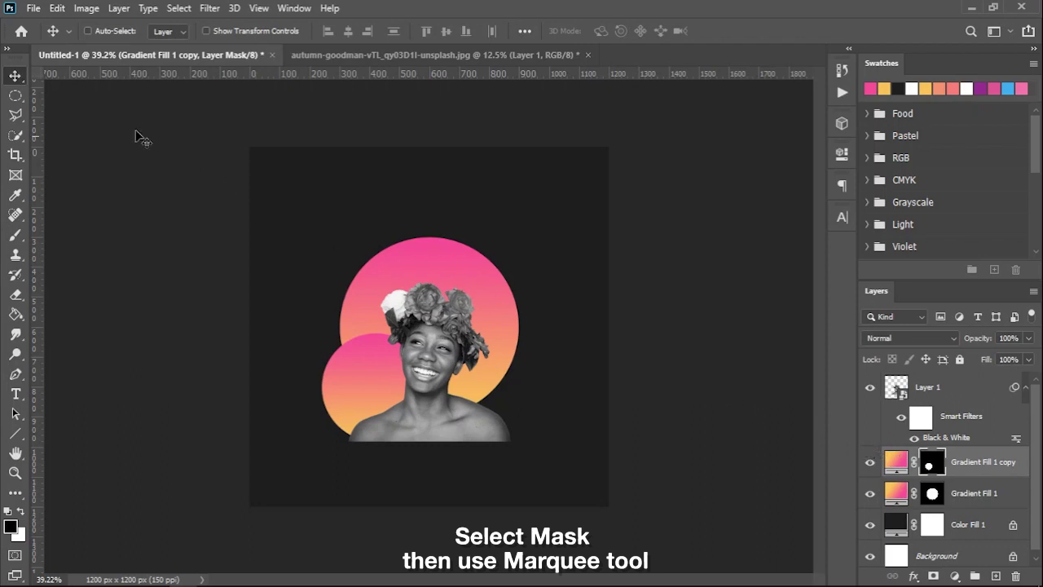
Mask out the small circle's right part with a black-filled rectangle, leaving a half-circle.
left_click(15, 96)
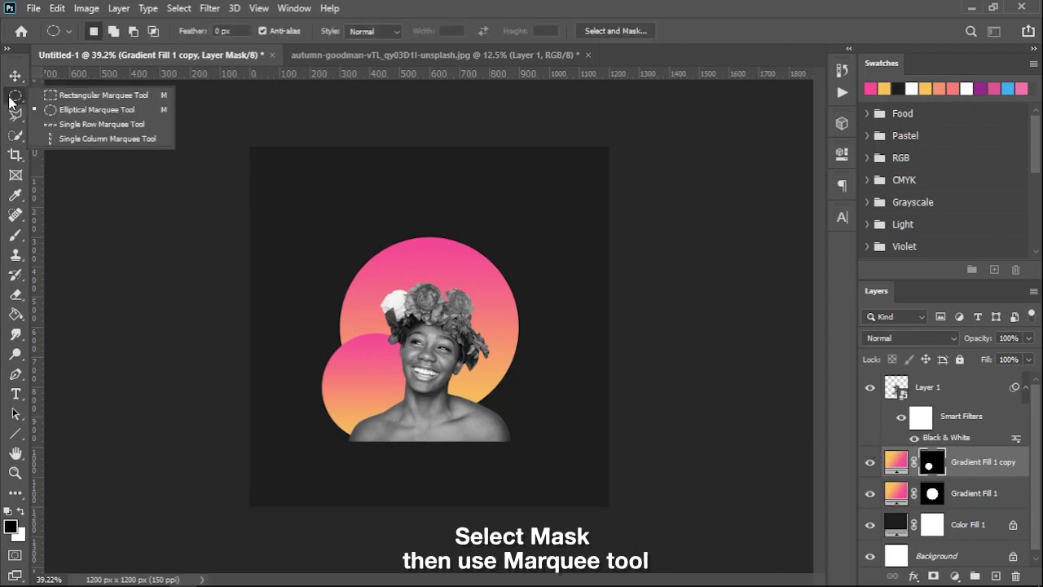
left_click(50, 97)
left_click_drag(361, 296, 463, 488)
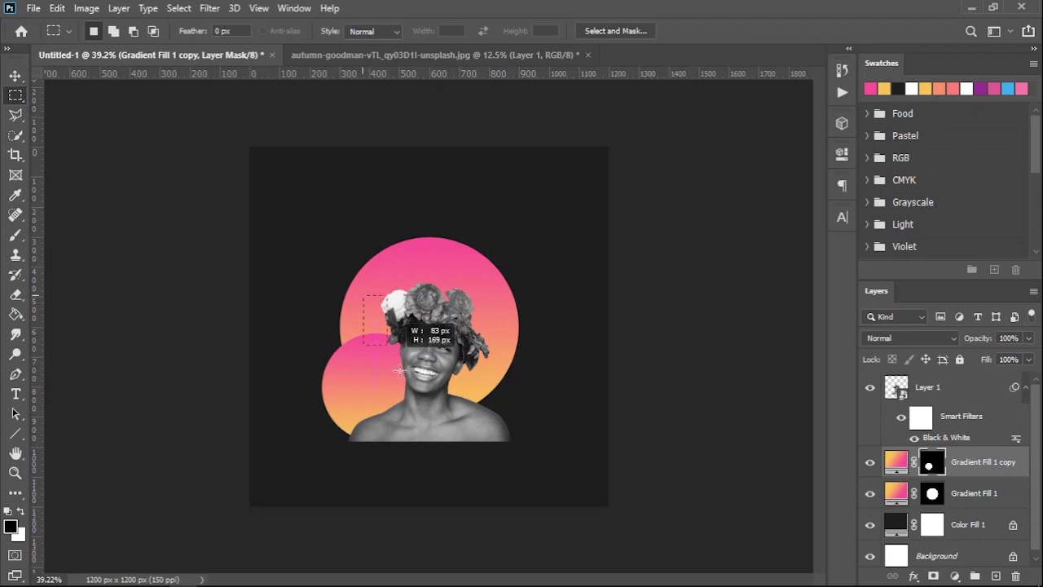
mouse_move(432, 406)
left_mouse_down()
mouse_move(448, 416)
mouse_move(436, 415)
left_mouse_up()
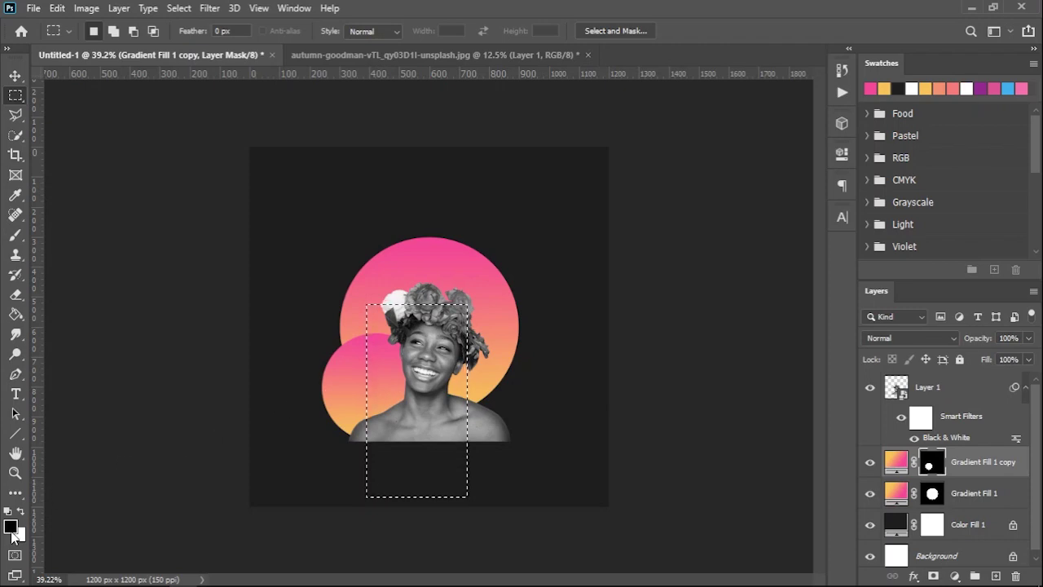
left_click_drag(383, 374, 386, 375)
key("alt+BackSpace")
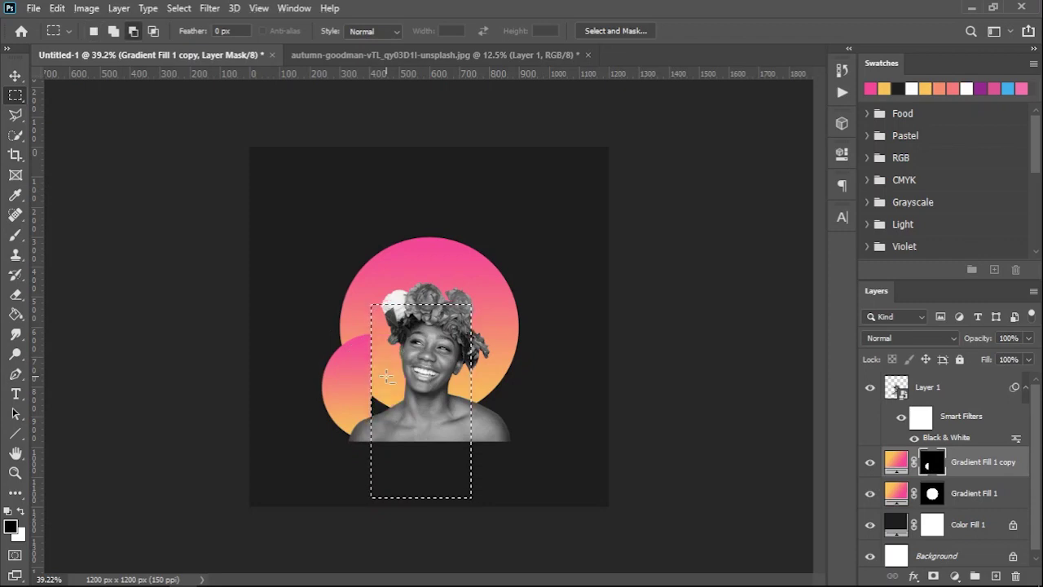
key("ctrl+d")
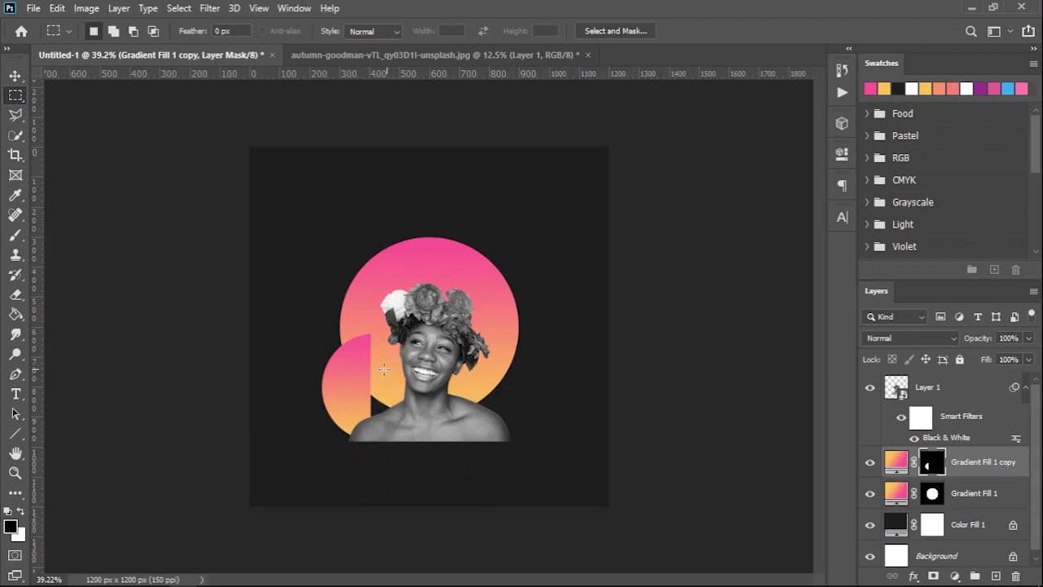
Move the half-circle and shrink it to 79% at the large circle's lower left.
key("v")
mouse_move(356, 364)
left_mouse_down()
mouse_move(371, 390)
mouse_move(376, 365)
left_mouse_up()
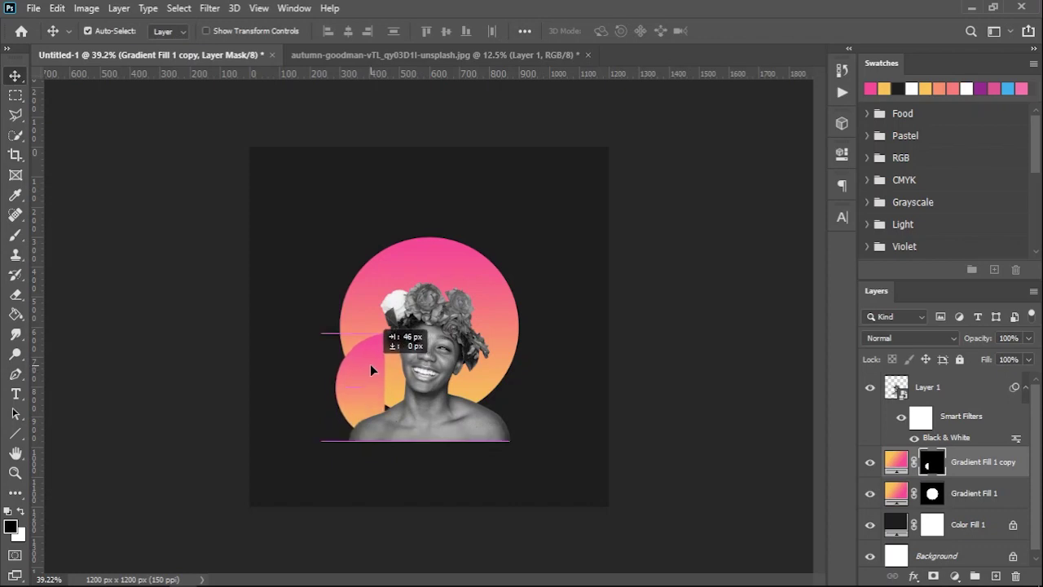
key("ctrl+t")
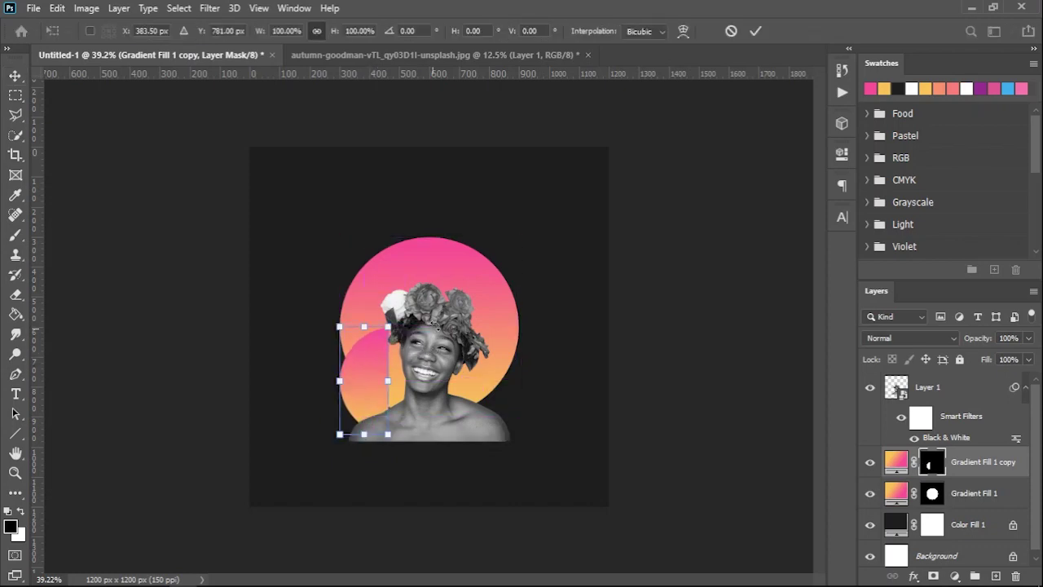
left_click_drag(388, 326, 377, 349)
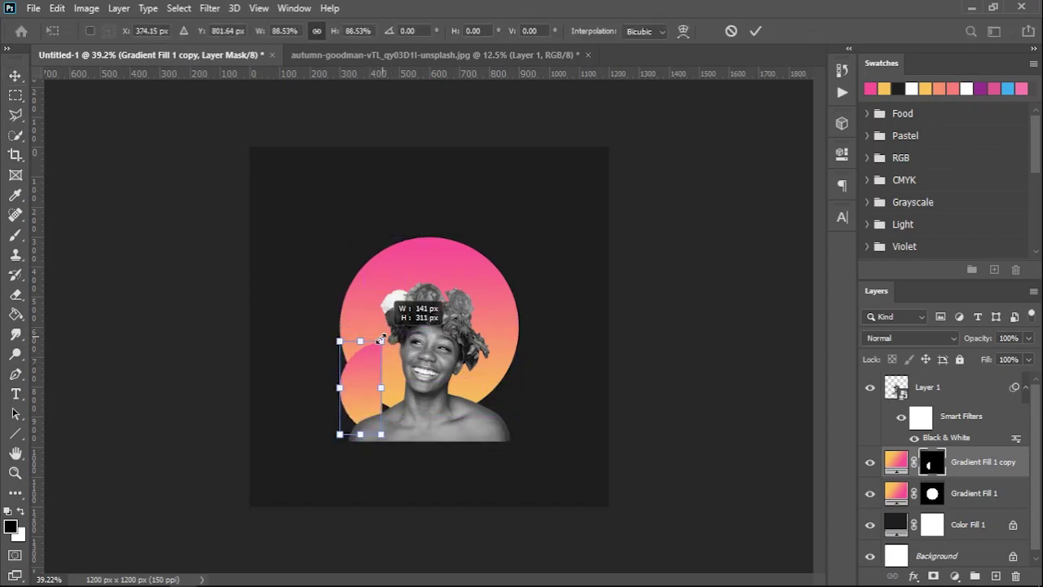
left_click(756, 31)
mouse_move(365, 376)
left_mouse_down()
mouse_move(373, 381)
mouse_move(499, 169)
left_mouse_up()
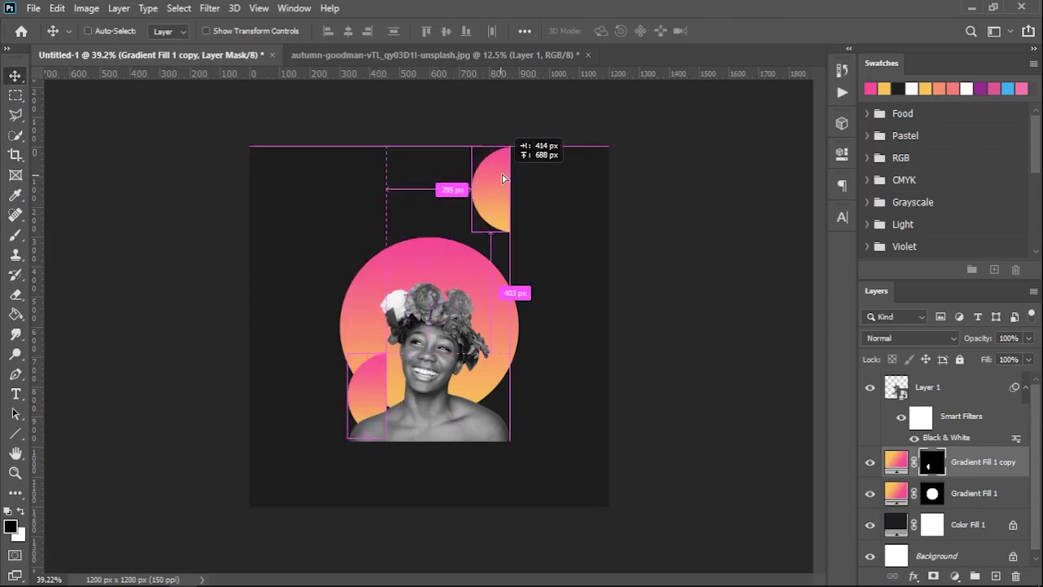
Alt-drag half-circle copies to the top edge and above the big circle, rotating one 90° clockwise.
left_click_drag(499, 169, 344, 240)
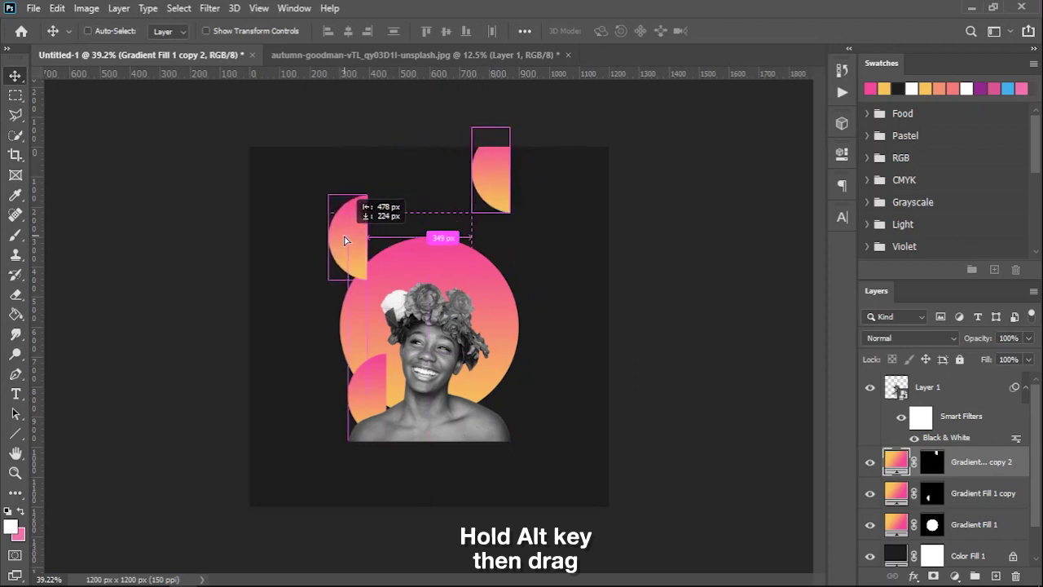
left_click_drag(344, 241, 357, 237)
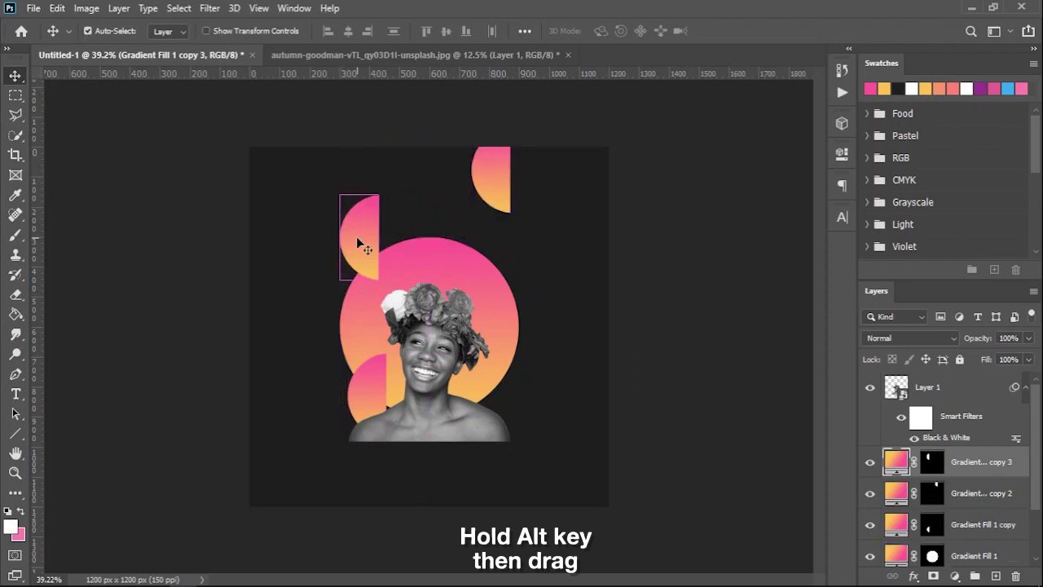
key("ctrl+t")
right_click(358, 241)
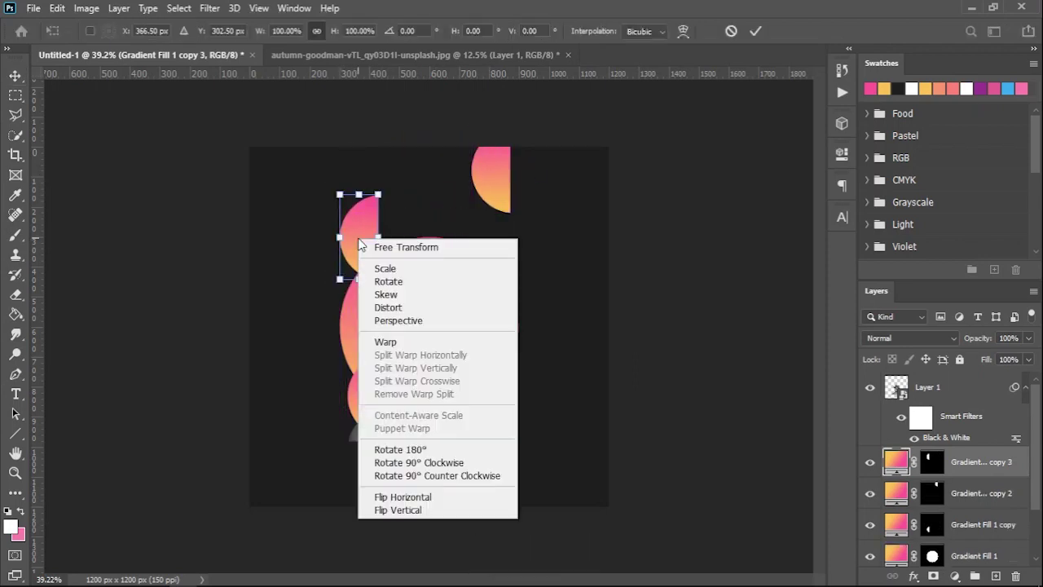
left_click(412, 463)
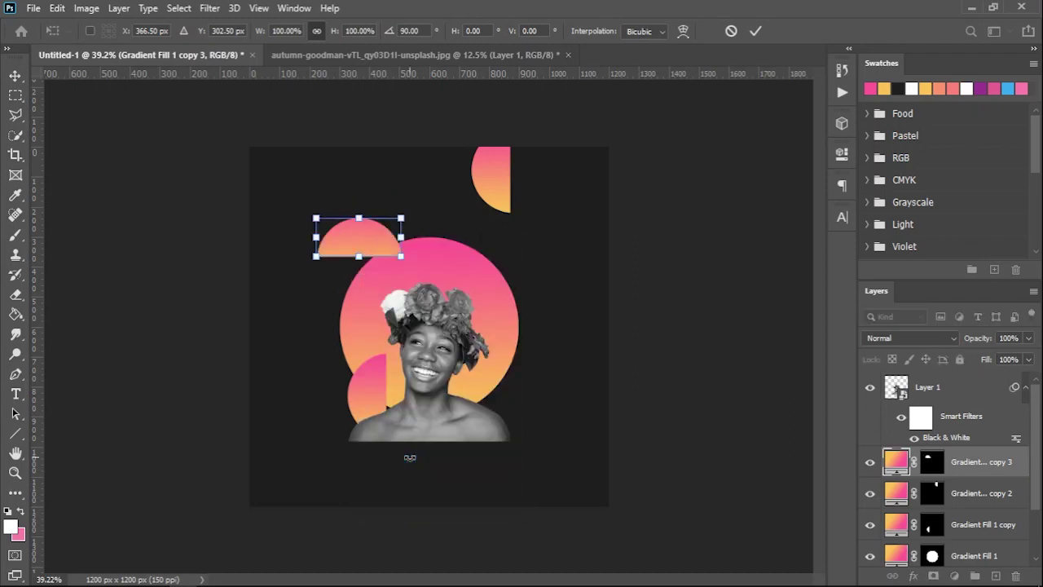
left_click(755, 30)
left_click_drag(382, 242, 376, 248)
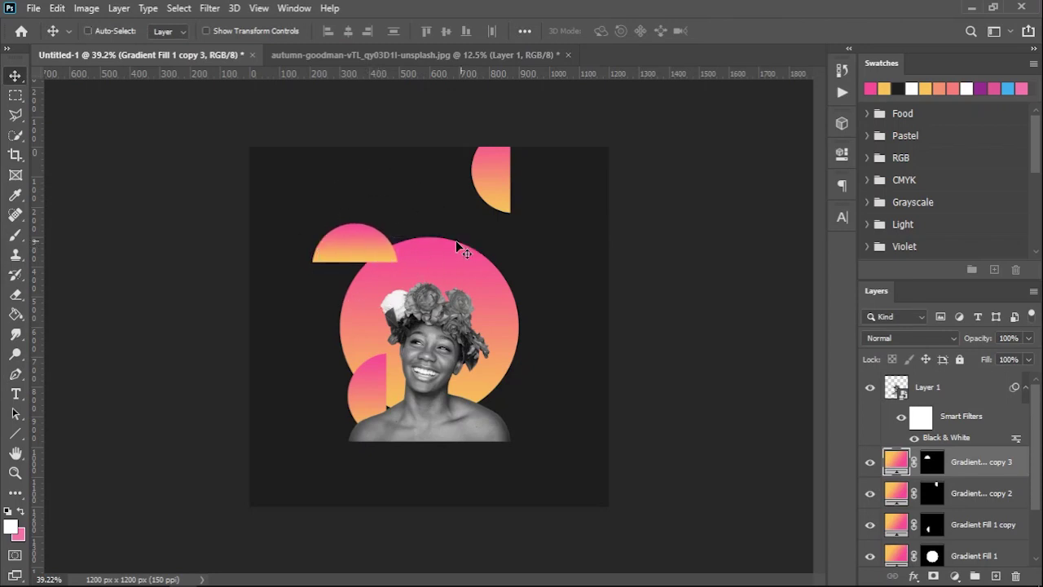
left_click(380, 378, "ctrl")
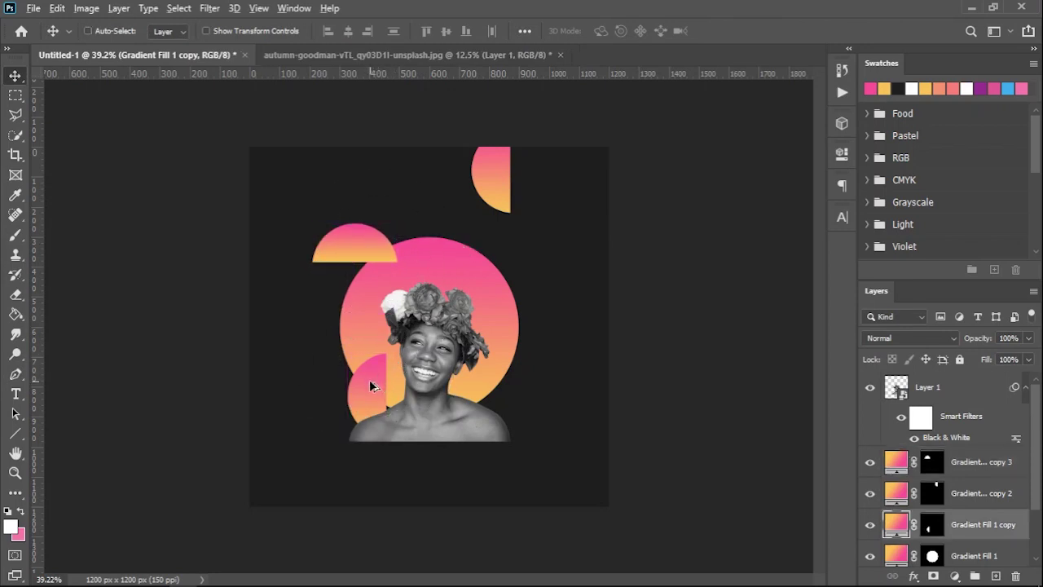
Copy the half-circle to the lower right, move it above the woman, and flip it horizontally.
mouse_move(380, 379)
left_mouse_down()
mouse_move(471, 412)
mouse_move(491, 405)
left_mouse_up()
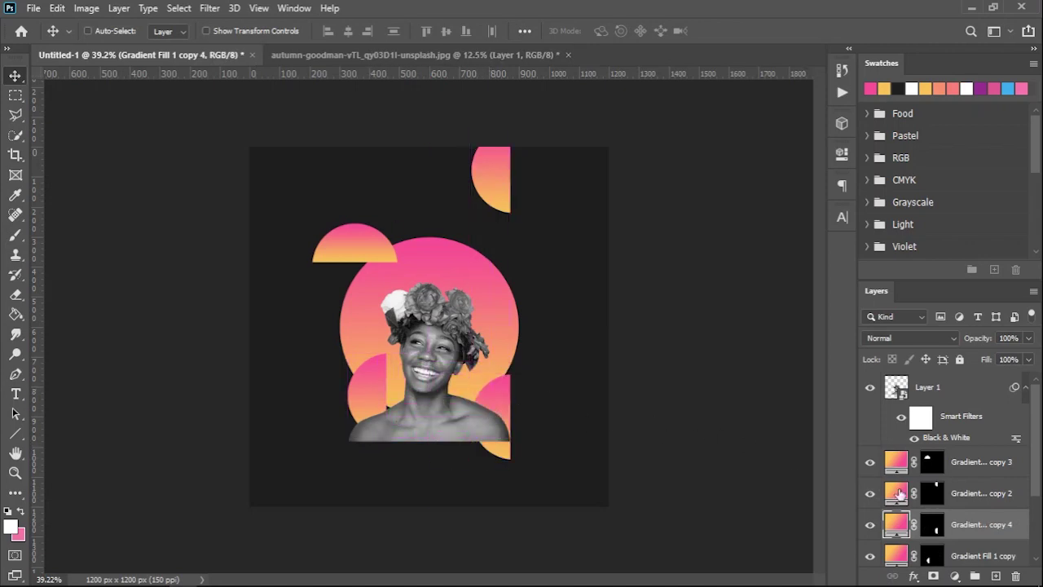
left_click_drag(974, 531, 956, 392)
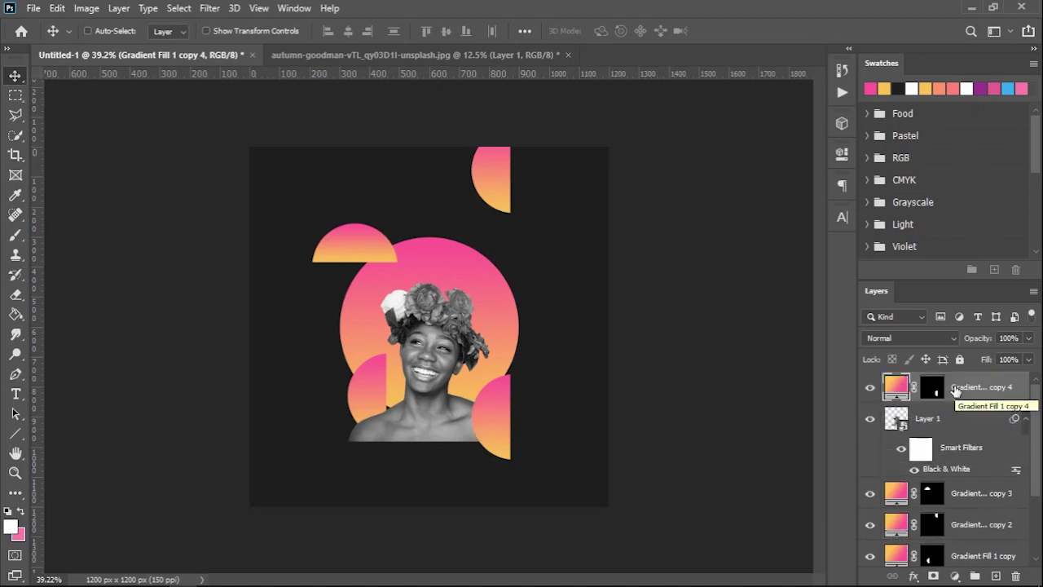
key("ctrl+t")
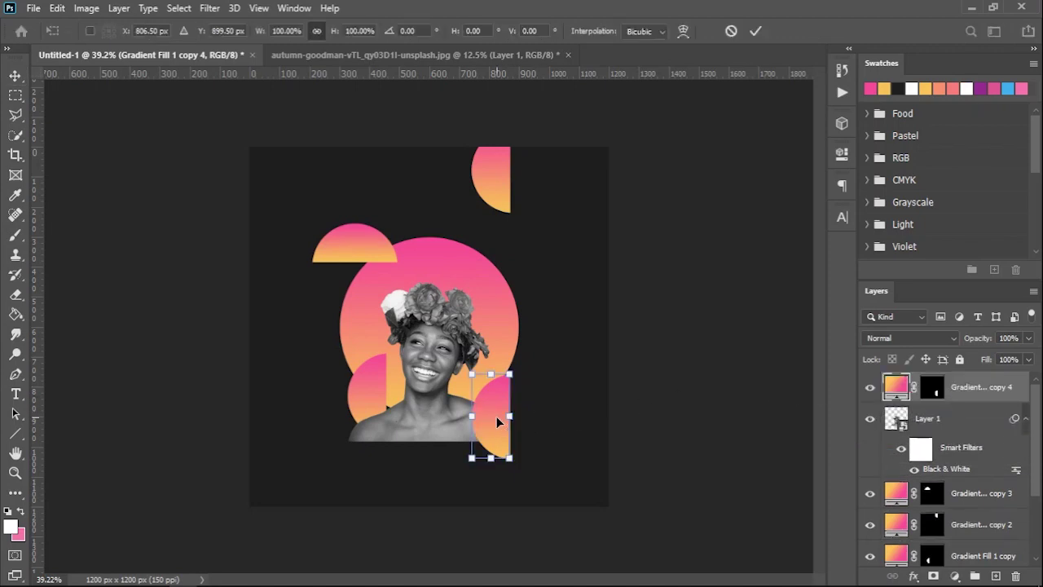
right_click(499, 421)
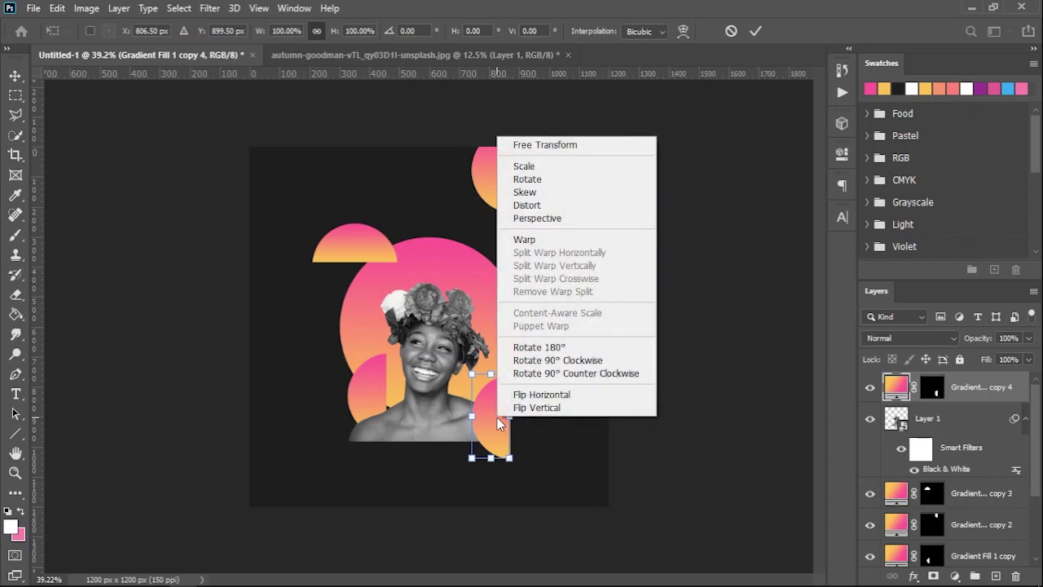
left_click(521, 394)
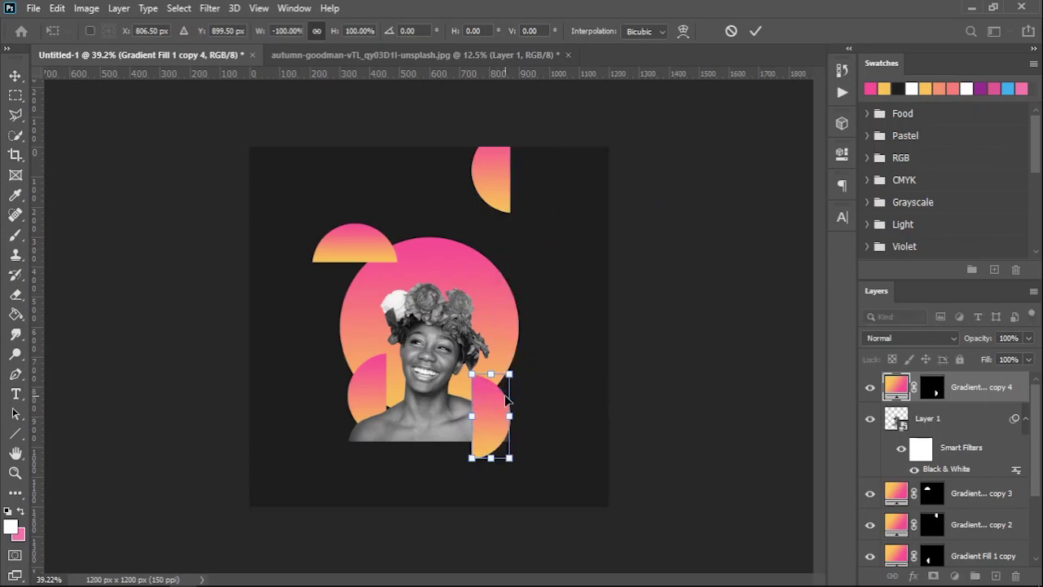
left_click(756, 32)
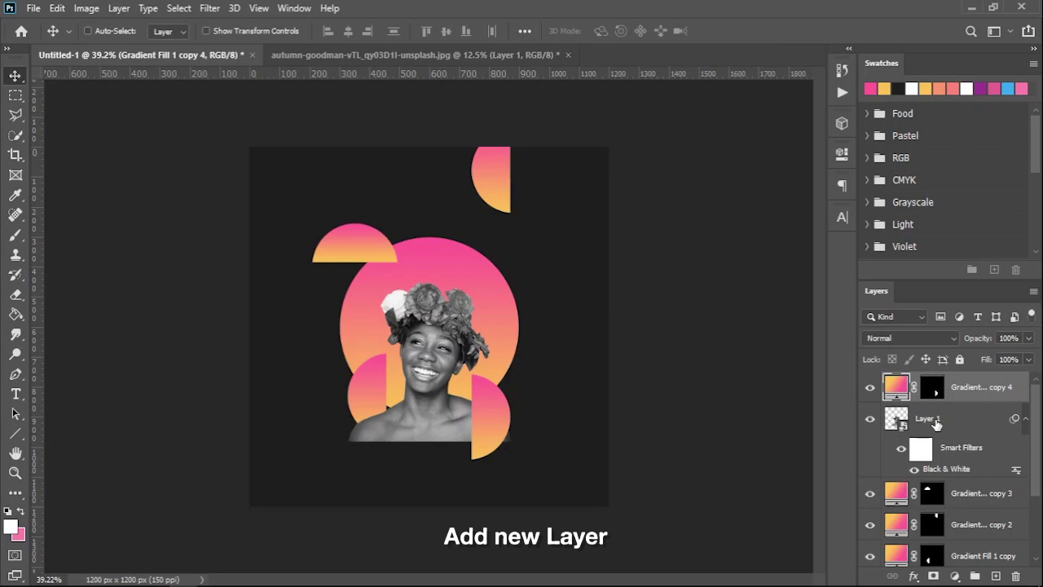
Add a new empty Layer 2 at the top of the layer stack.
scroll(936, 421, "down", 3)
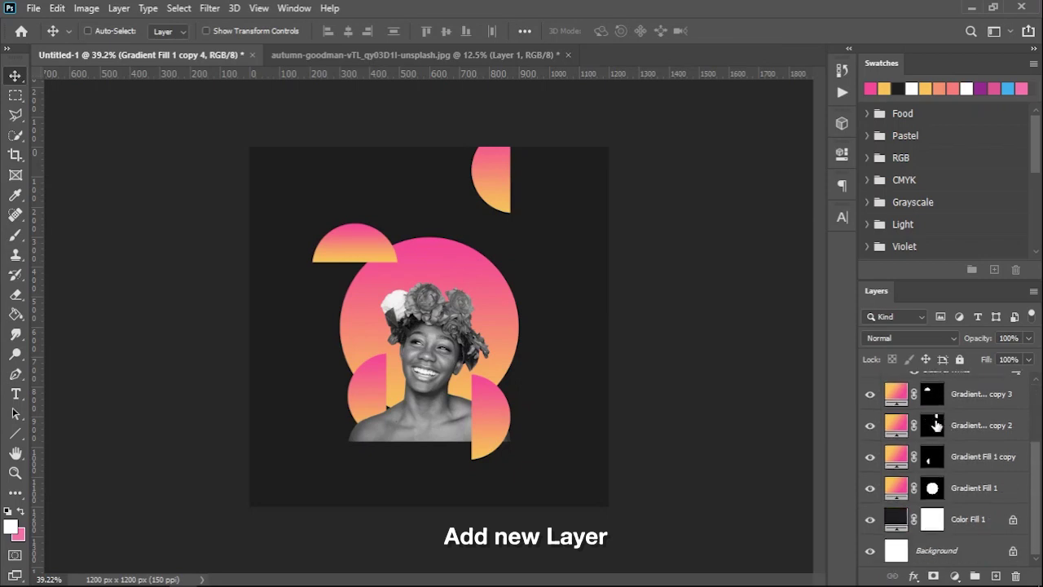
scroll(938, 481, "up", 1)
scroll(939, 487, "up", 2)
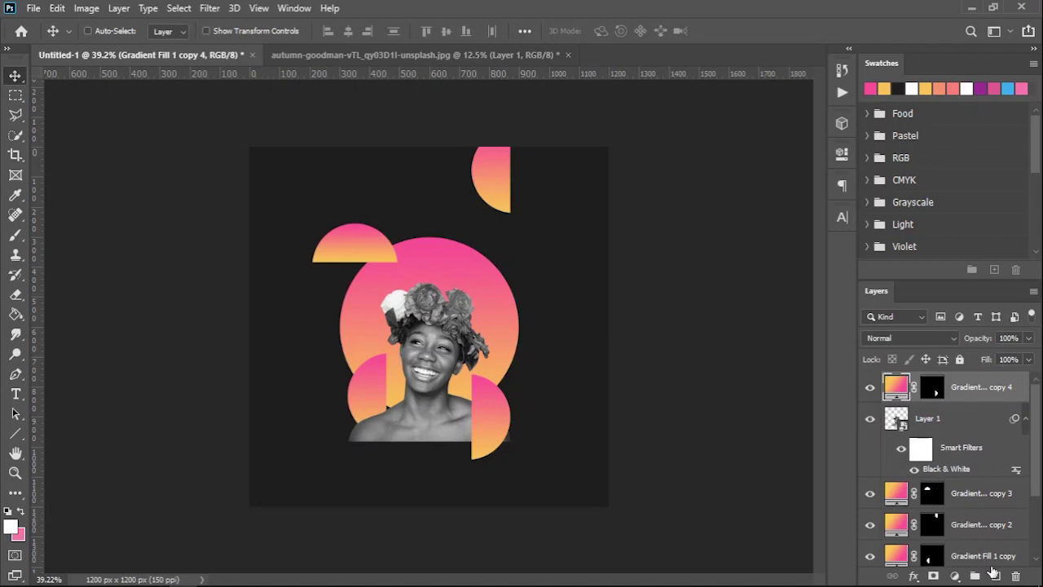
left_click(996, 576)
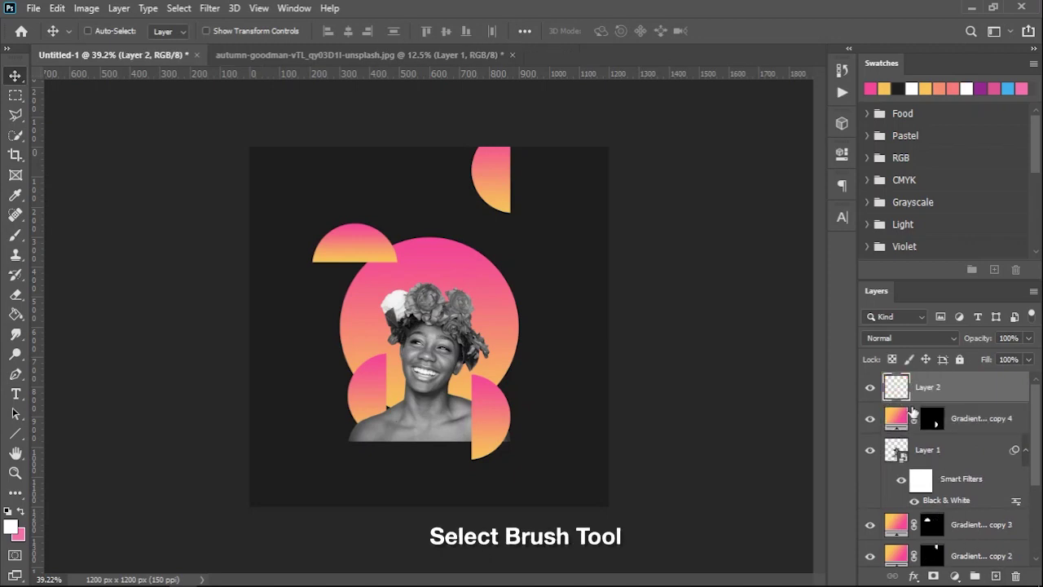
Set up the Brush tool at 4 px size and 100% hardness, painting in white.
left_click(17, 236)
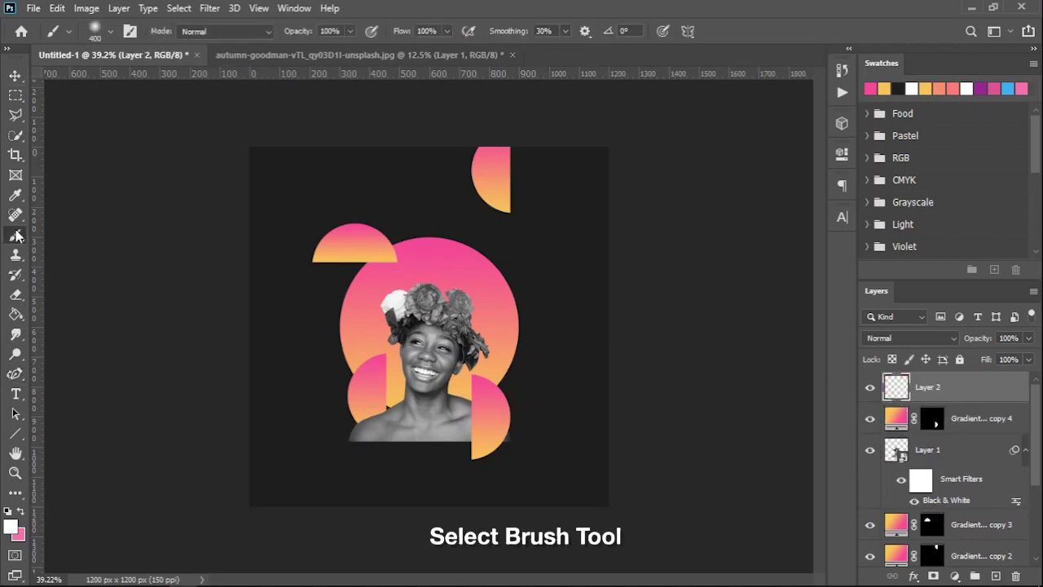
right_click(375, 326)
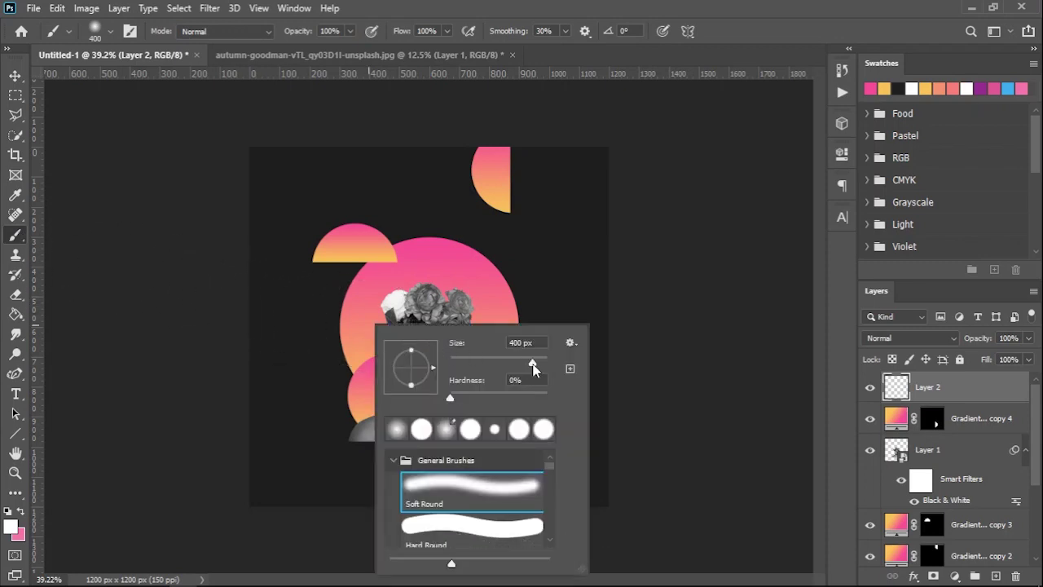
left_click_drag(533, 365, 454, 368)
left_click_drag(453, 366, 450, 371)
left_click_drag(451, 397, 547, 398)
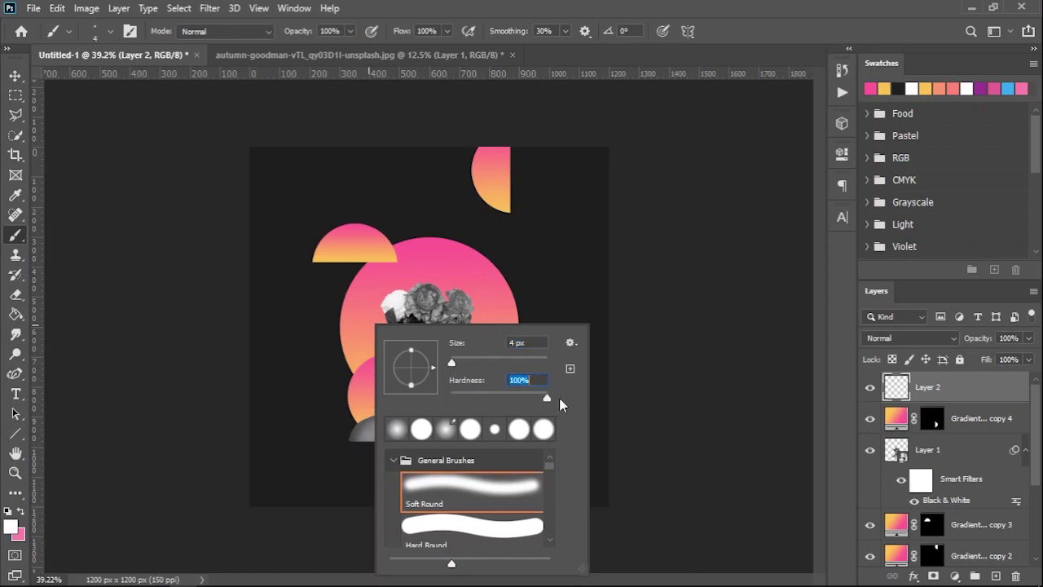
left_click(12, 526)
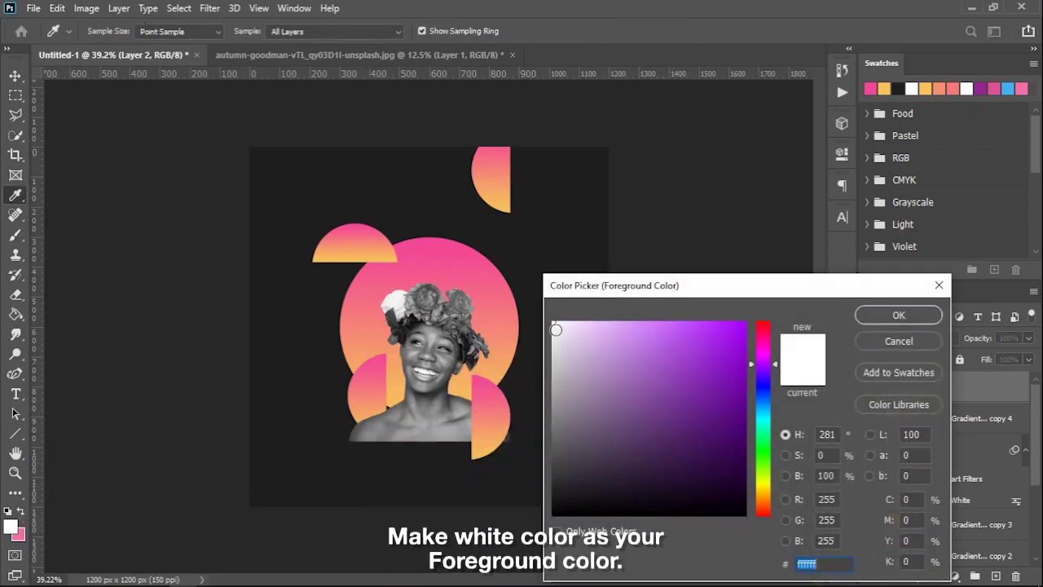
left_click(890, 316)
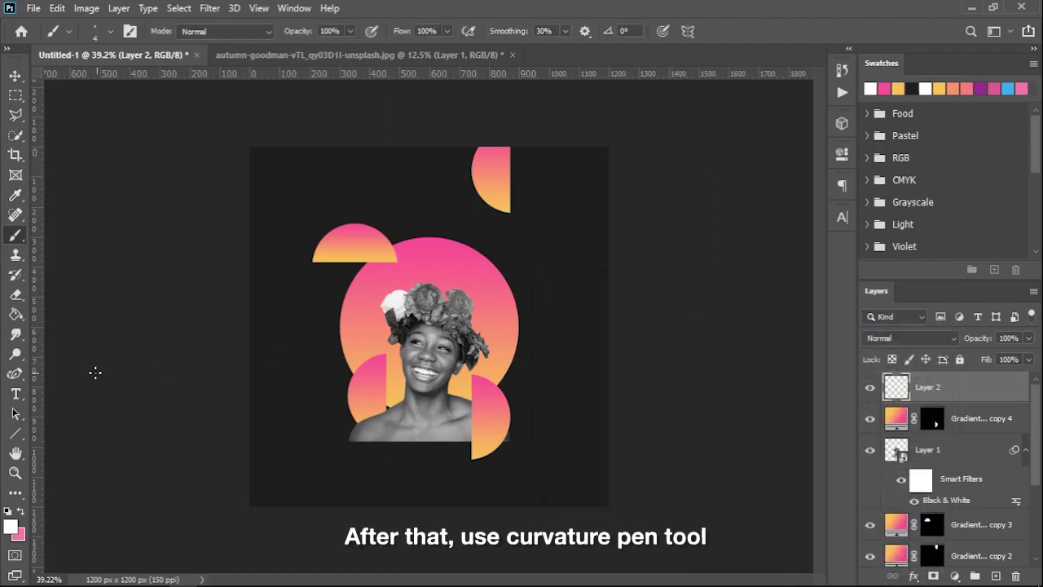
left_click(18, 379)
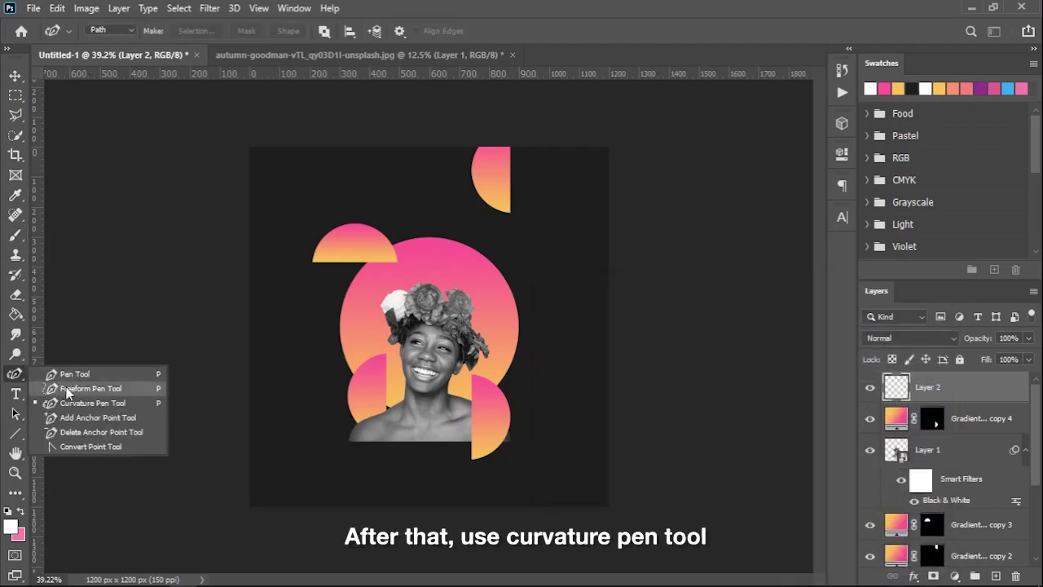
Start a Curvature Pen path at the poster's left edge, bending it downward.
left_click(77, 399)
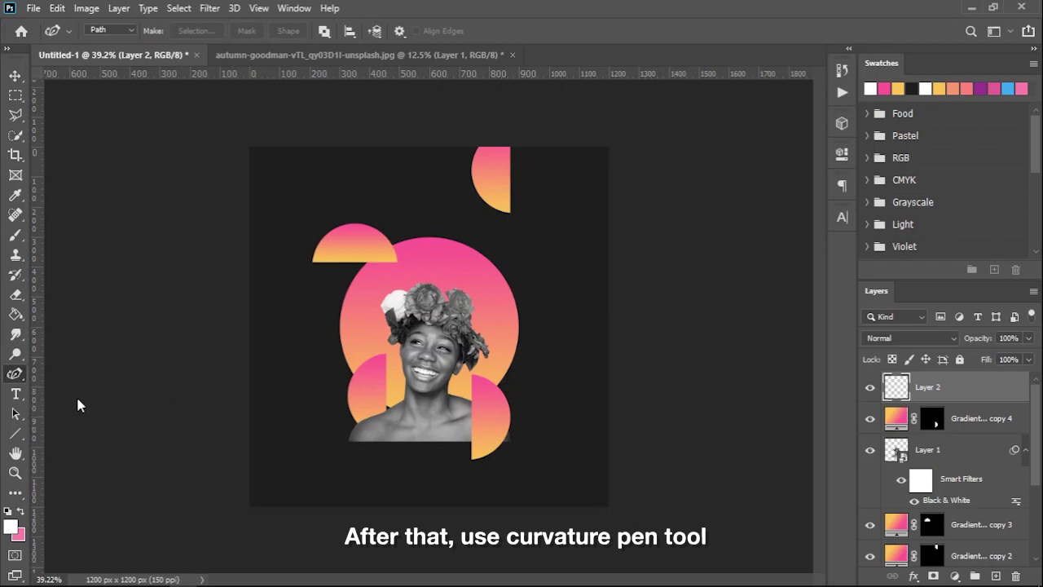
scroll(186, 511, "up", 1)
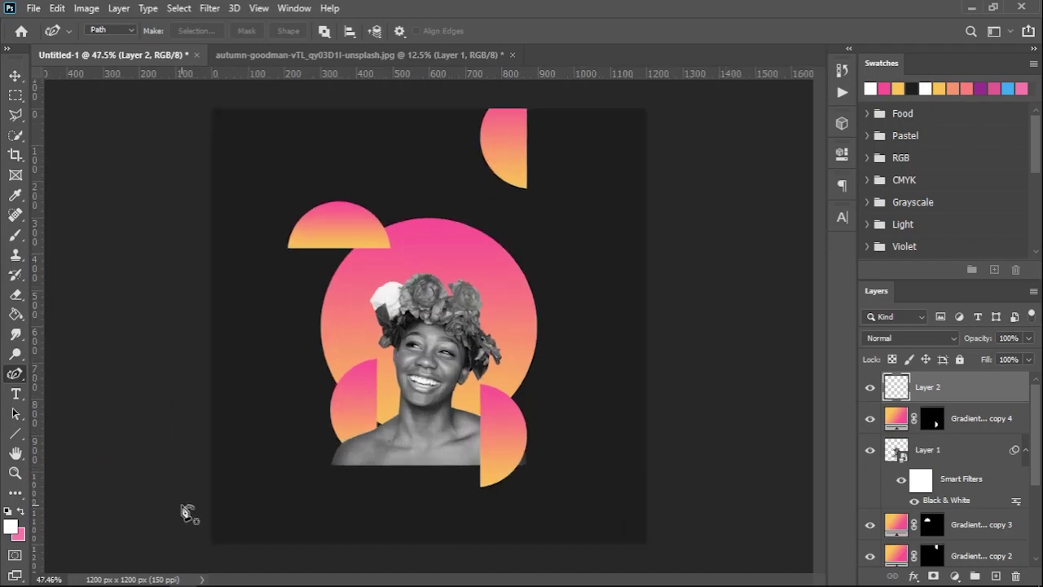
scroll(216, 503, "up", 1)
scroll(249, 432, "up", 1)
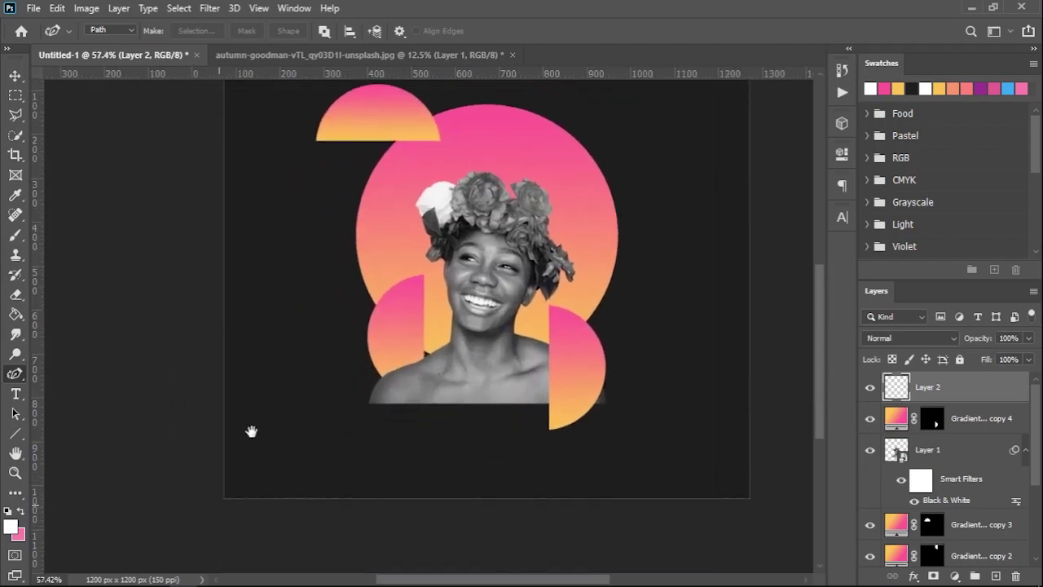
left_click(207, 386)
left_click(264, 393)
left_click(268, 422)
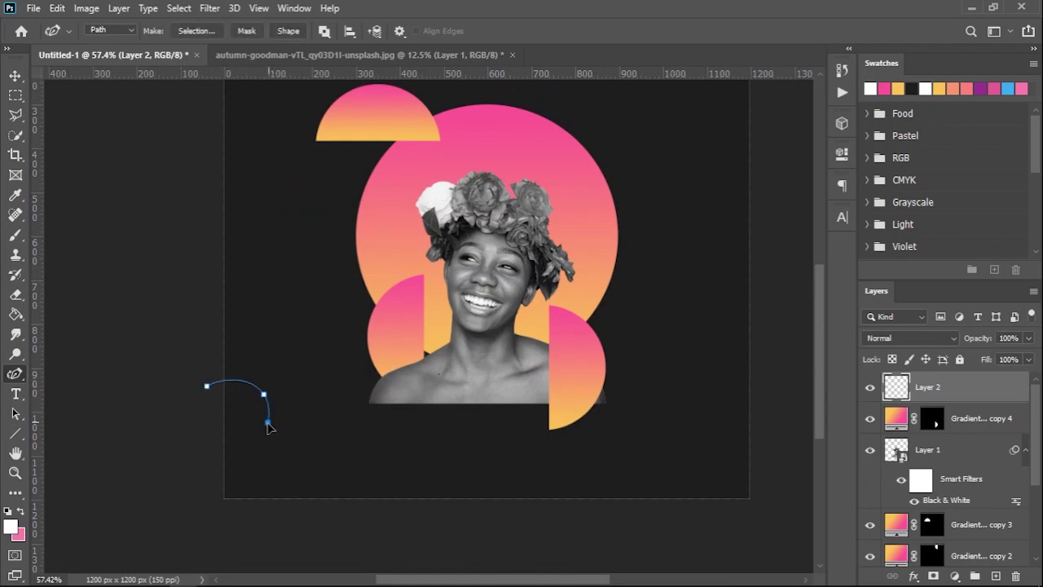
Continue the wavy path with more bends down toward the bottom edge.
left_click(313, 440)
left_click(312, 468)
left_click(391, 480)
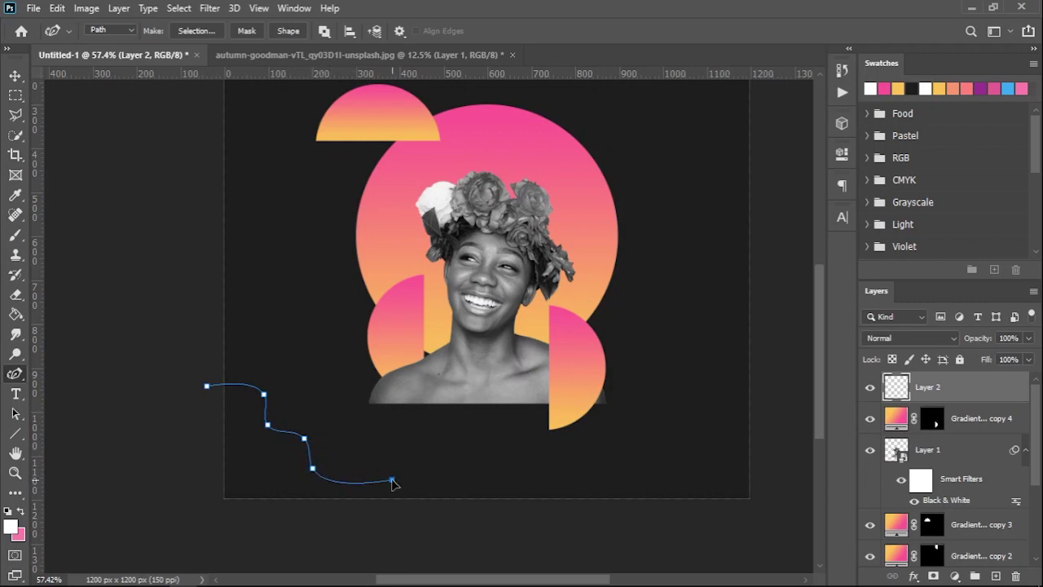
left_click_drag(391, 481, 371, 481)
left_click(385, 524)
left_click_drag(388, 534, 400, 538)
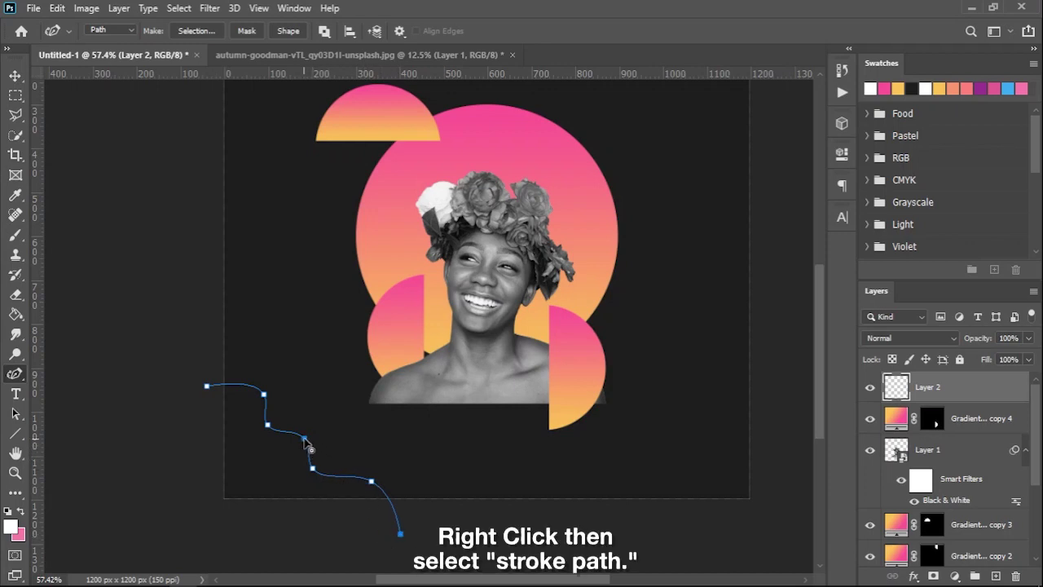
right_click(319, 458)
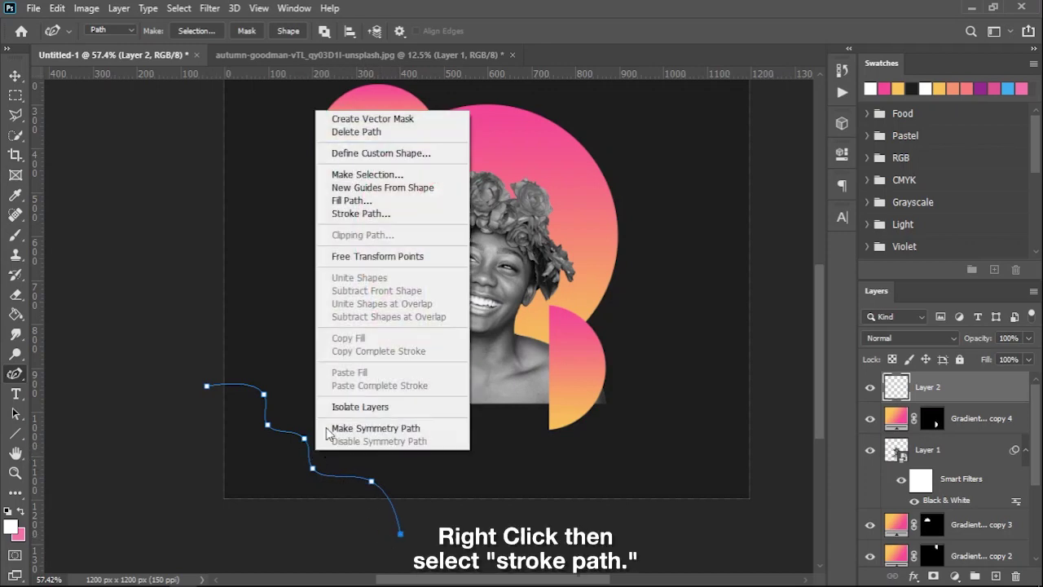
Stroke the wavy path with the white brush, then delete the path outline.
left_click(380, 214)
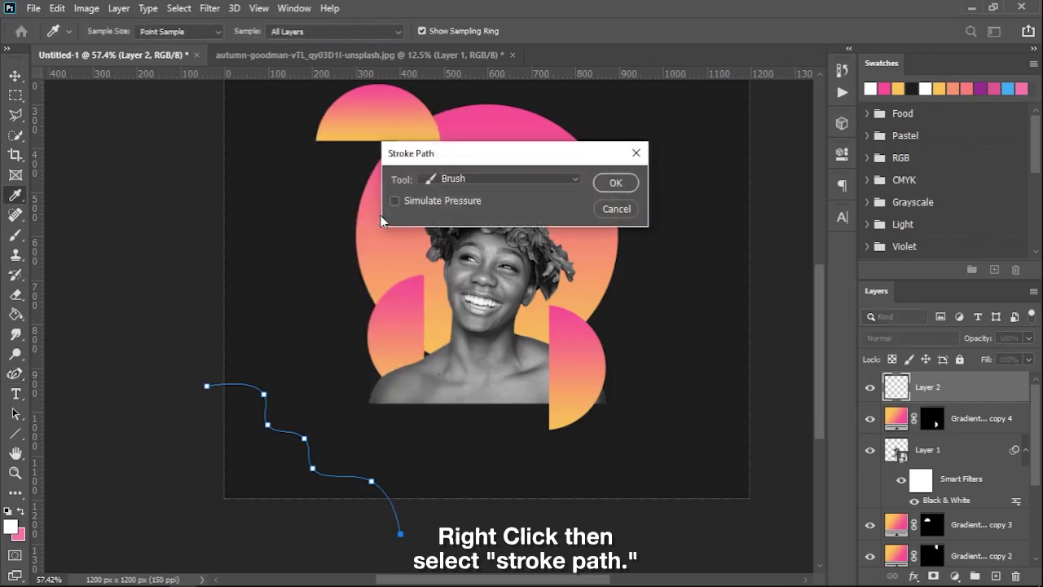
left_click(615, 183)
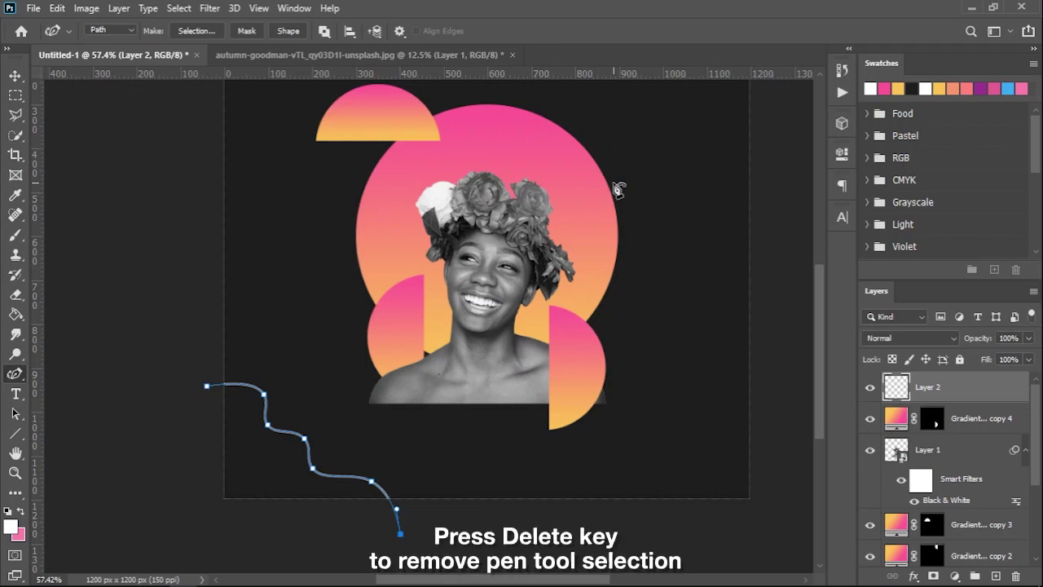
key("Delete")
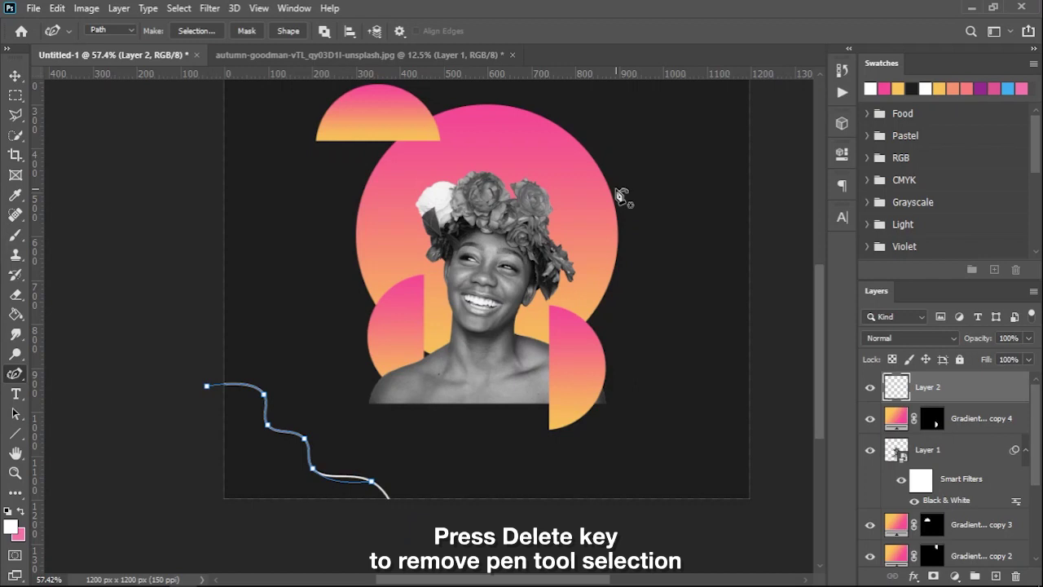
key("Delete")
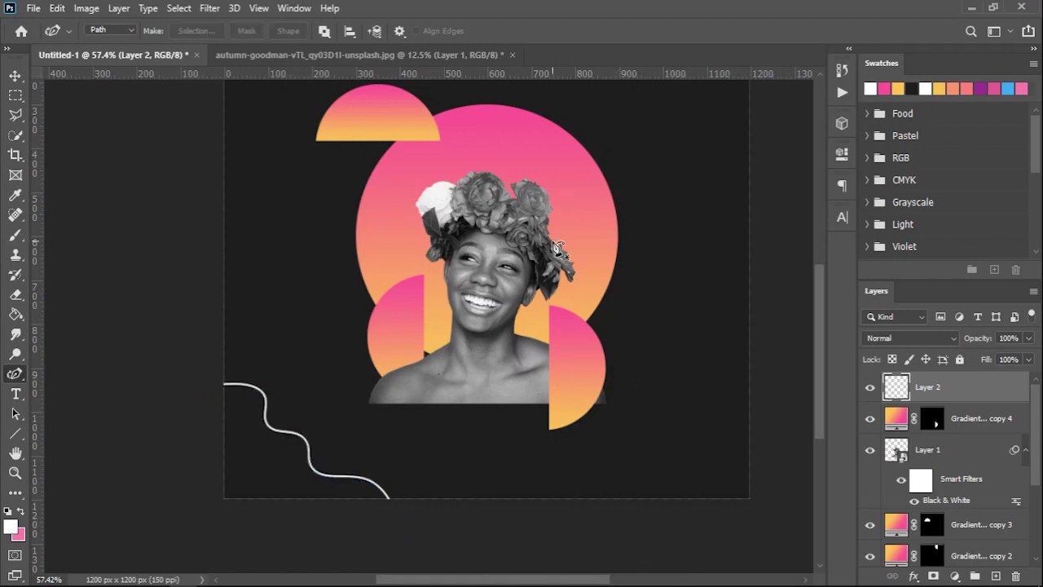
key("v")
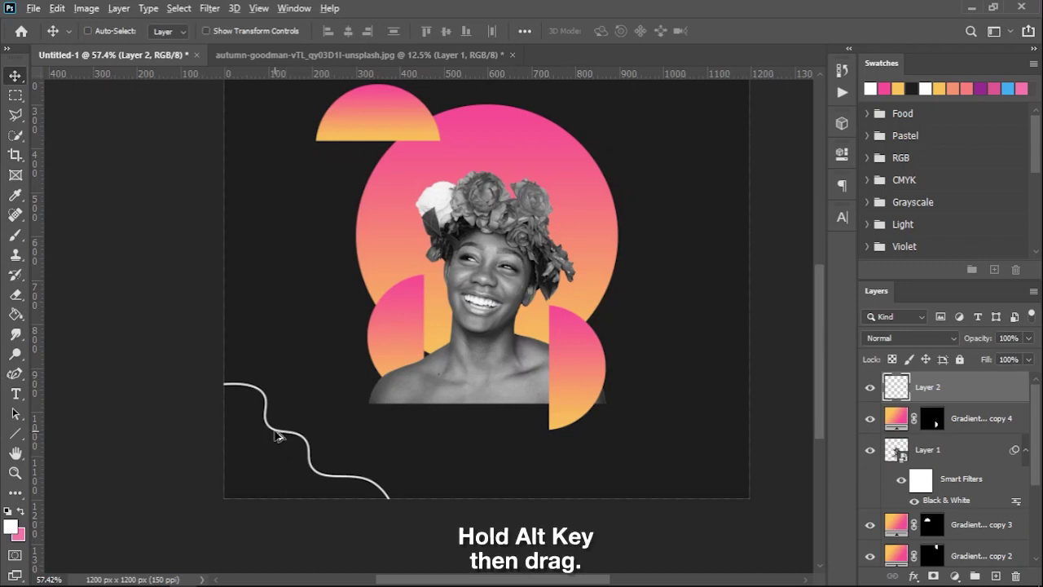
Alt-drag the white curve downward to stack offset copies below the original.
left_click_drag(276, 438, 285, 453, "alt")
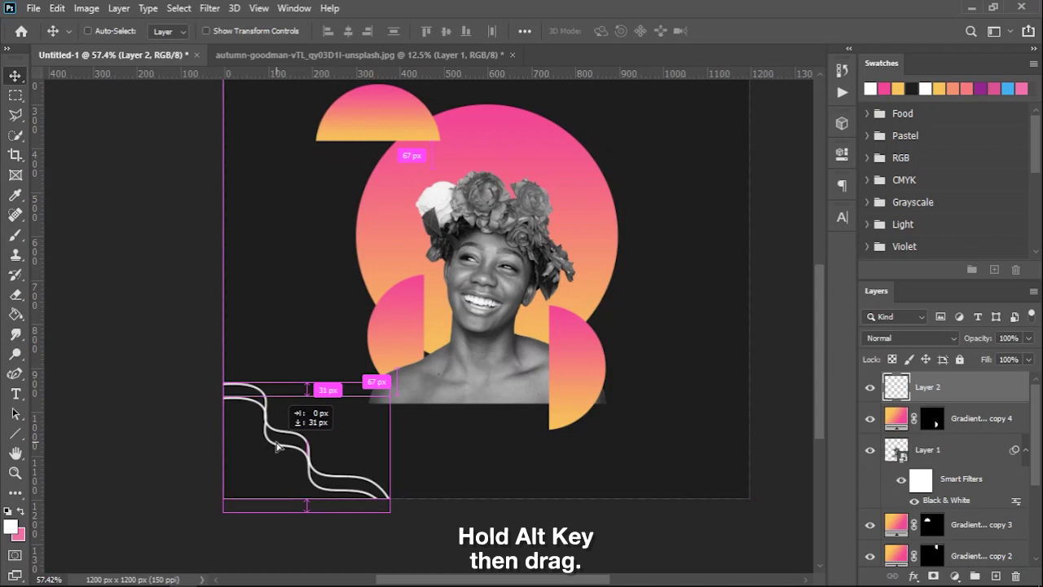
mouse_move(279, 454)
left_mouse_down("alt")
mouse_move(280, 499)
mouse_move(263, 493)
left_mouse_up("alt")
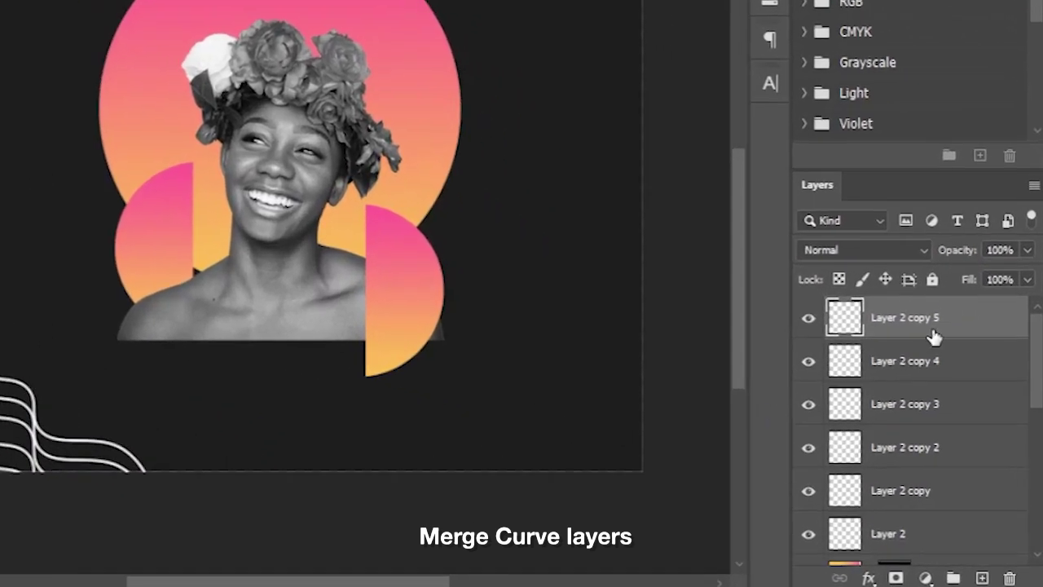
Merge all the wave line layers into one layer renamed 'curves'.
scroll(934, 338, "down", 1)
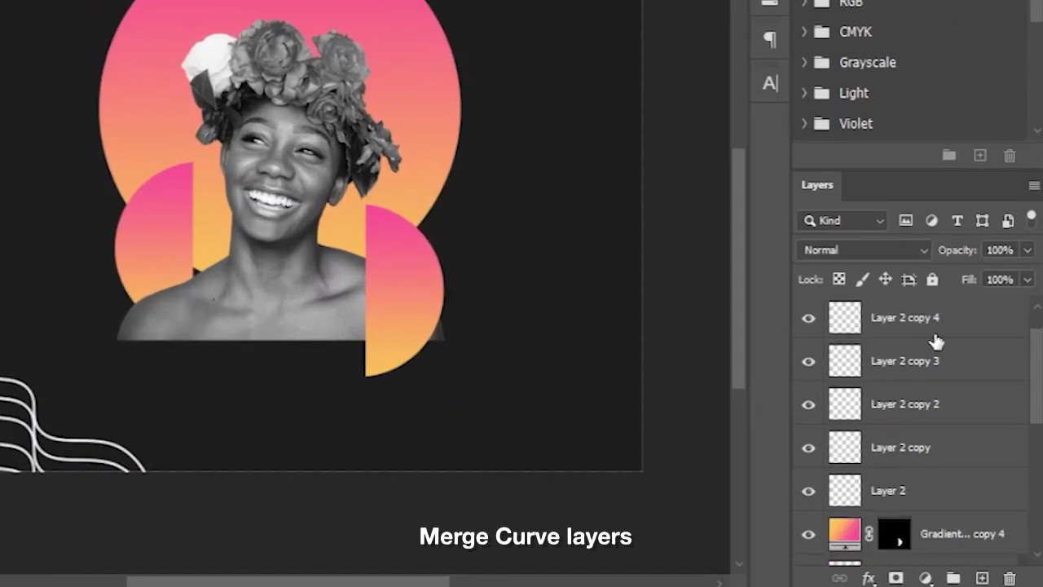
left_click(951, 497, "shift")
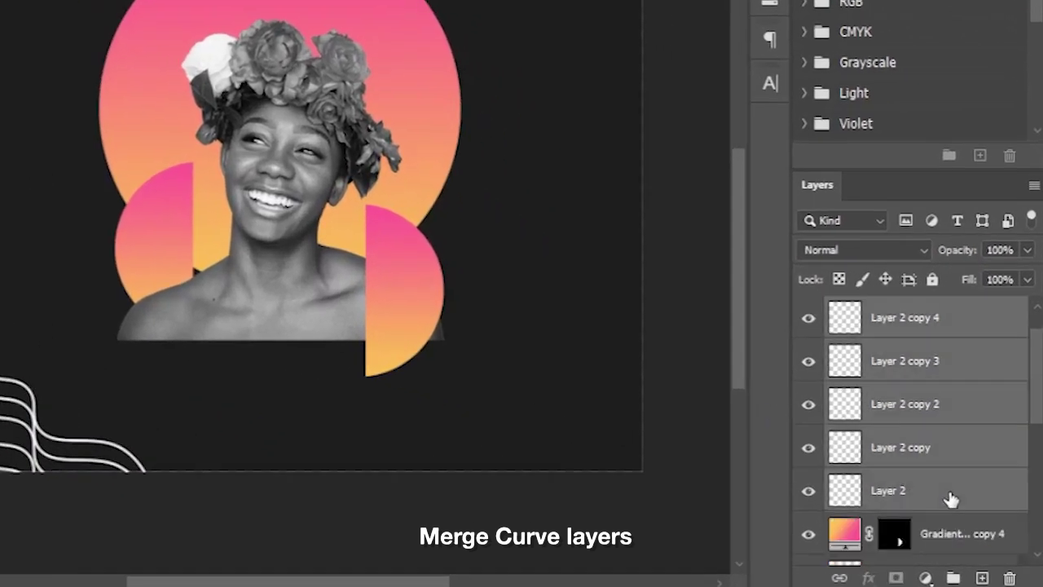
scroll(951, 497, "up", 1)
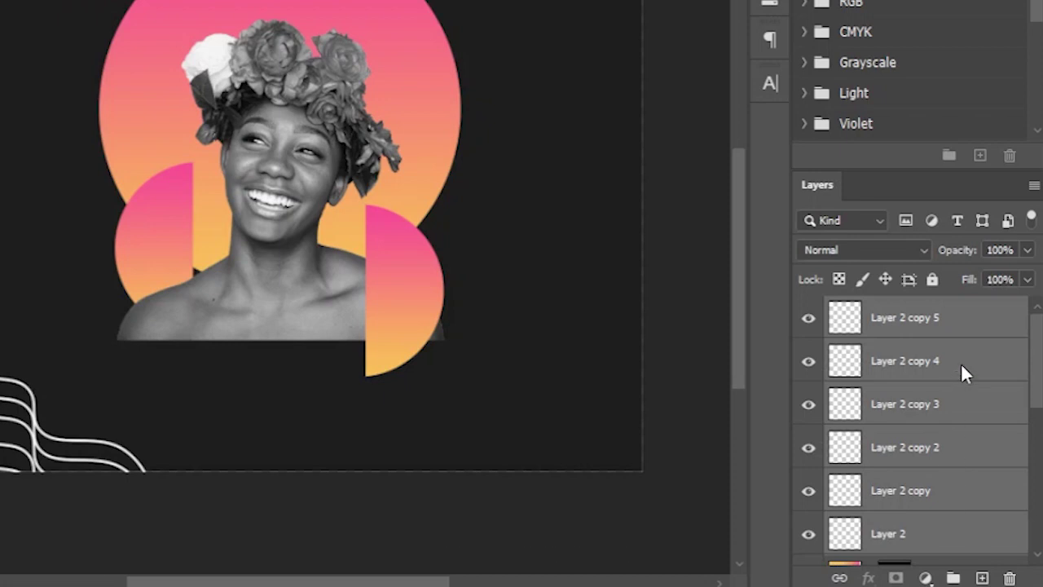
right_click(962, 371)
left_click(850, 413)
double_click(937, 388)
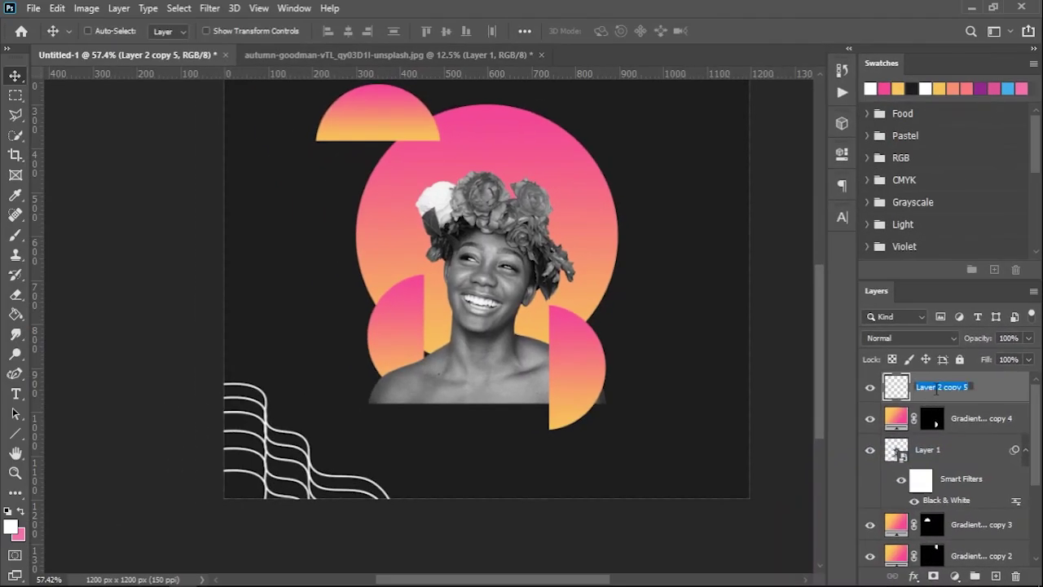
type("curve")
type("s")
key("Return")
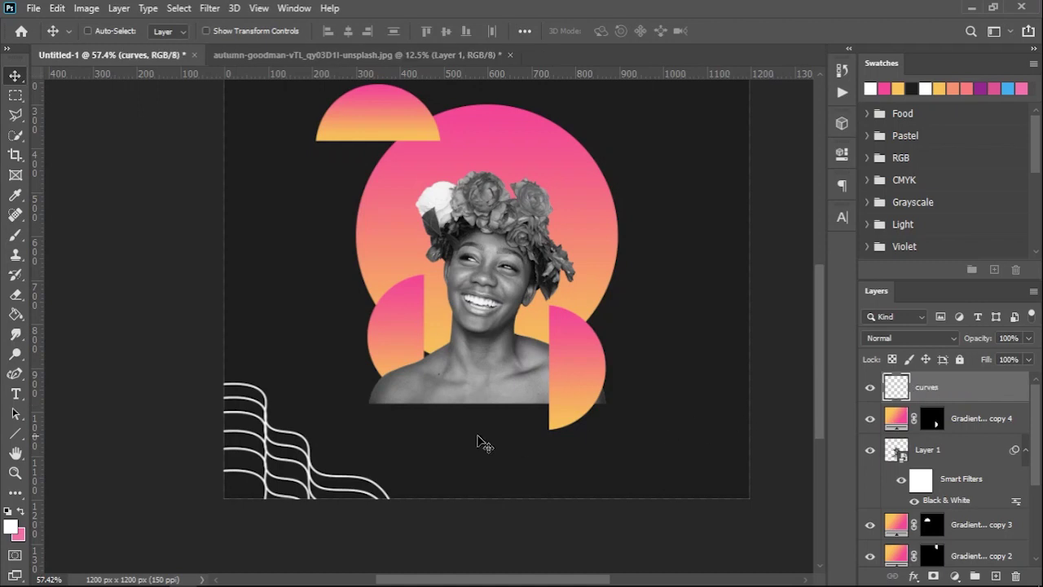
left_click_drag(305, 452, 641, 473)
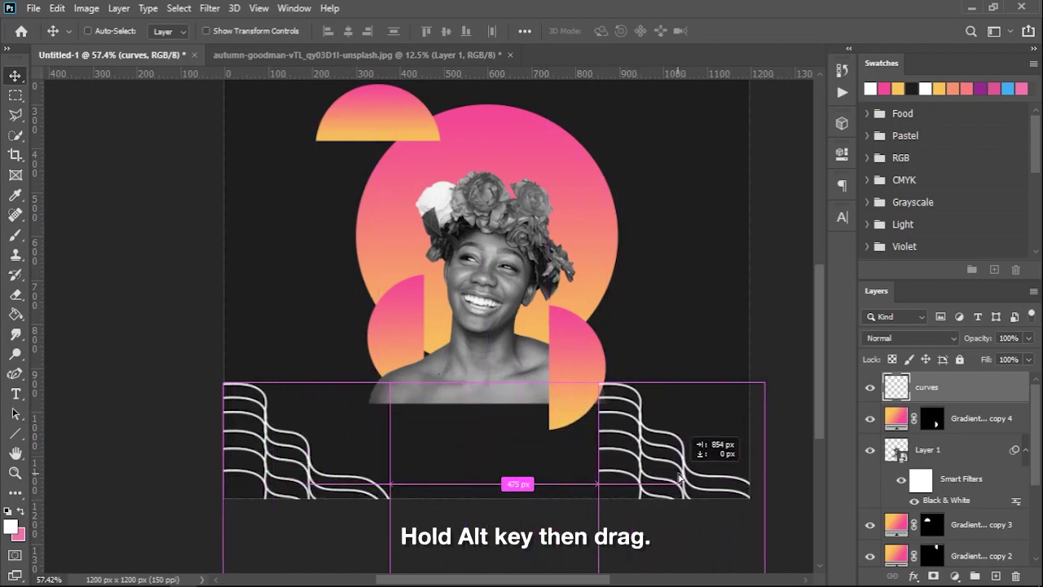
Flip the wave copy horizontally and fit it into the bottom-right corner.
left_click_drag(641, 473, 690, 481)
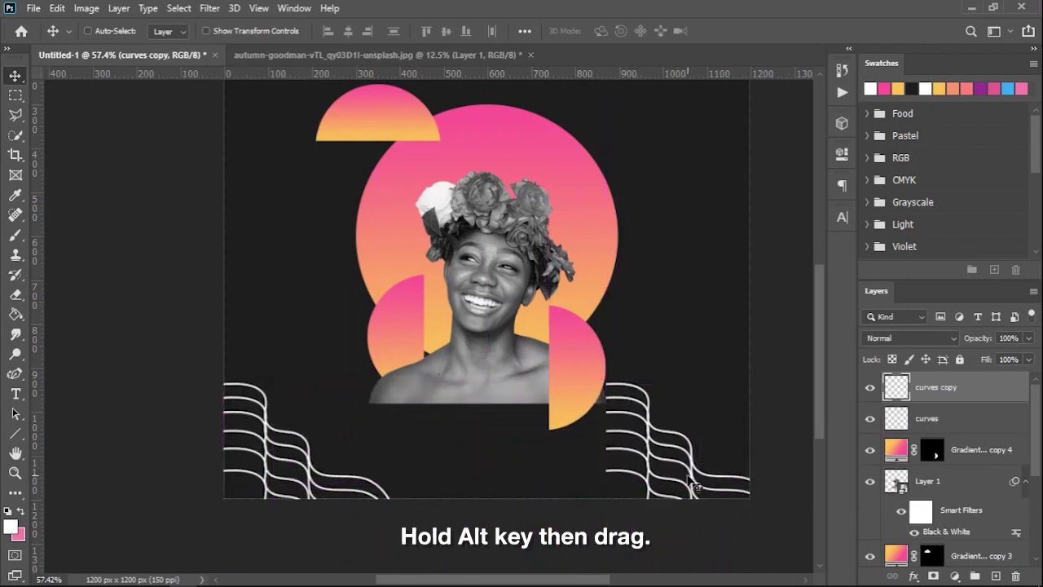
key("ctrl+t")
right_click(690, 482)
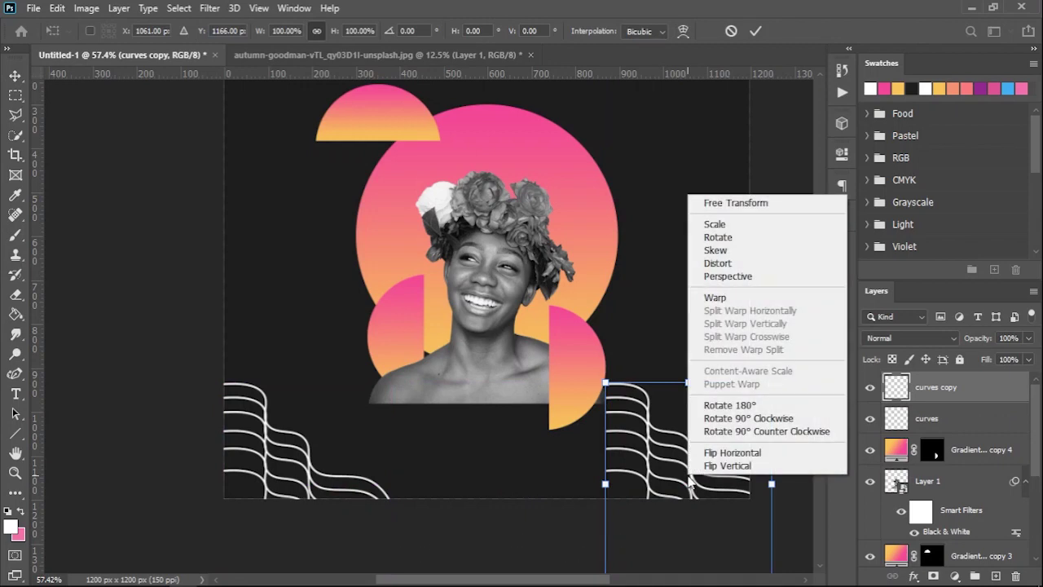
left_click(711, 453)
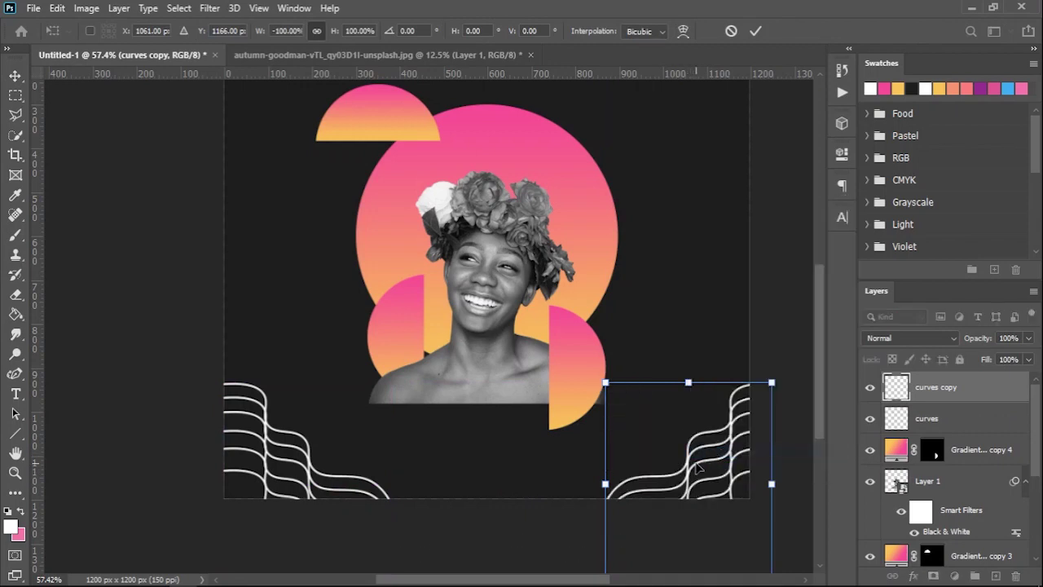
left_click_drag(707, 467, 689, 467)
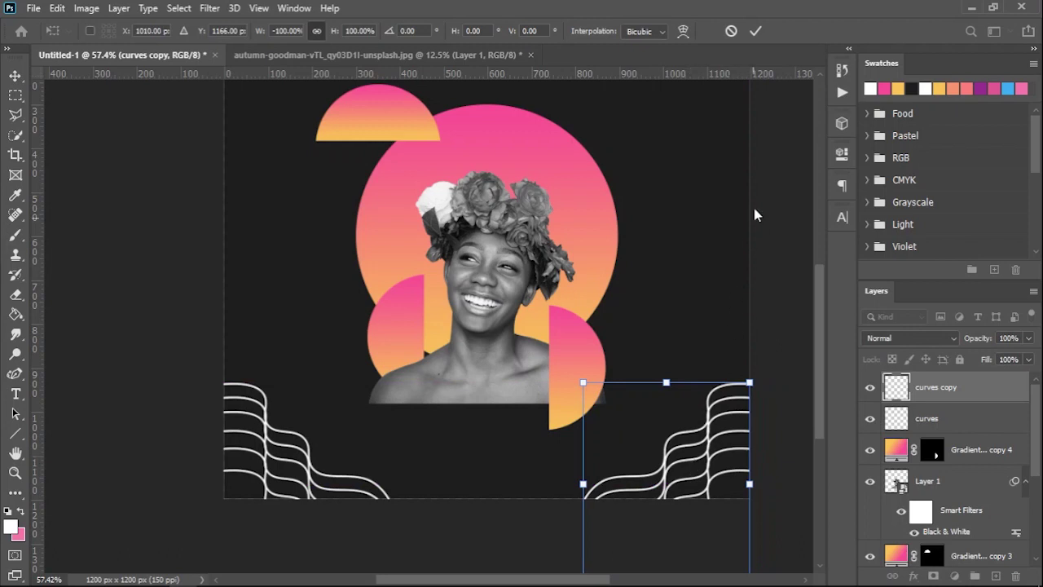
left_click(757, 32)
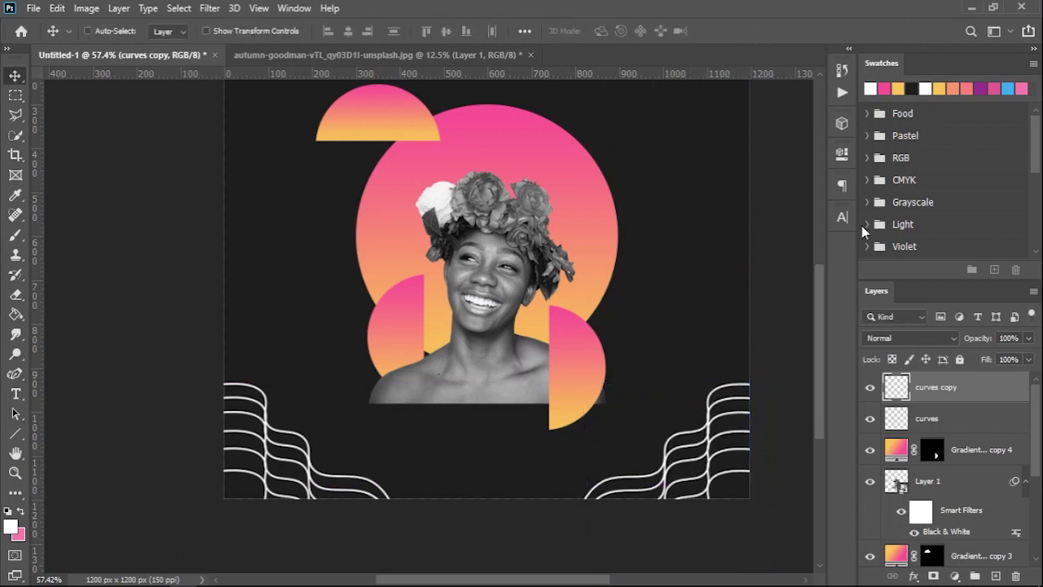
scroll(688, 392, "down", 1)
scroll(563, 381, "down", 1)
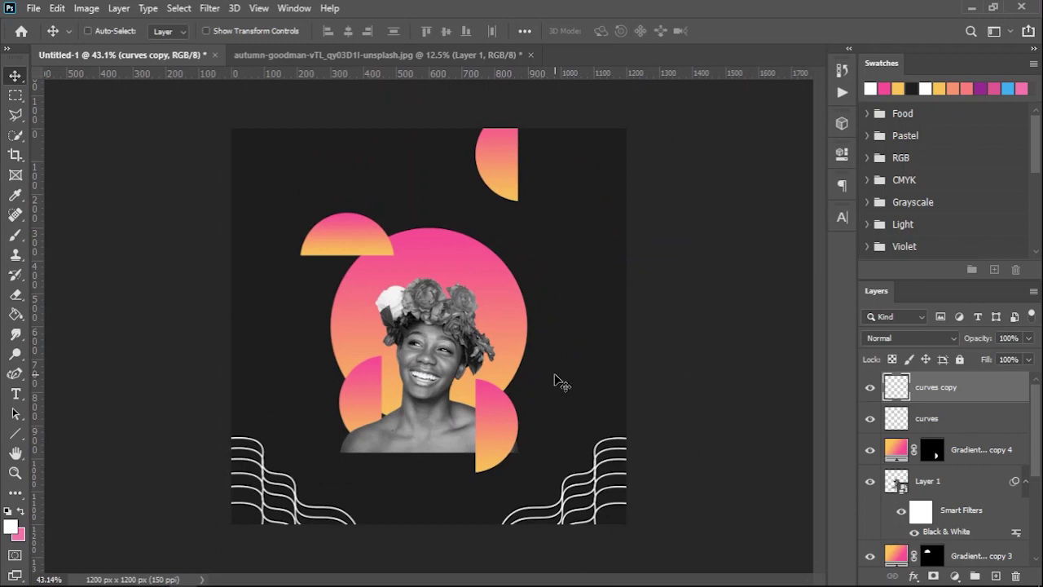
Group the two wave layers into a group named 'curves'.
left_click(963, 425, "shift")
key("ctrl+g")
double_click(936, 381)
type("curves")
key("Return")
Group the photo and gradient layers as 'Photo and gradients', then select Gradient Fill 1.
left_click(970, 413)
scroll(978, 505, "down", 3)
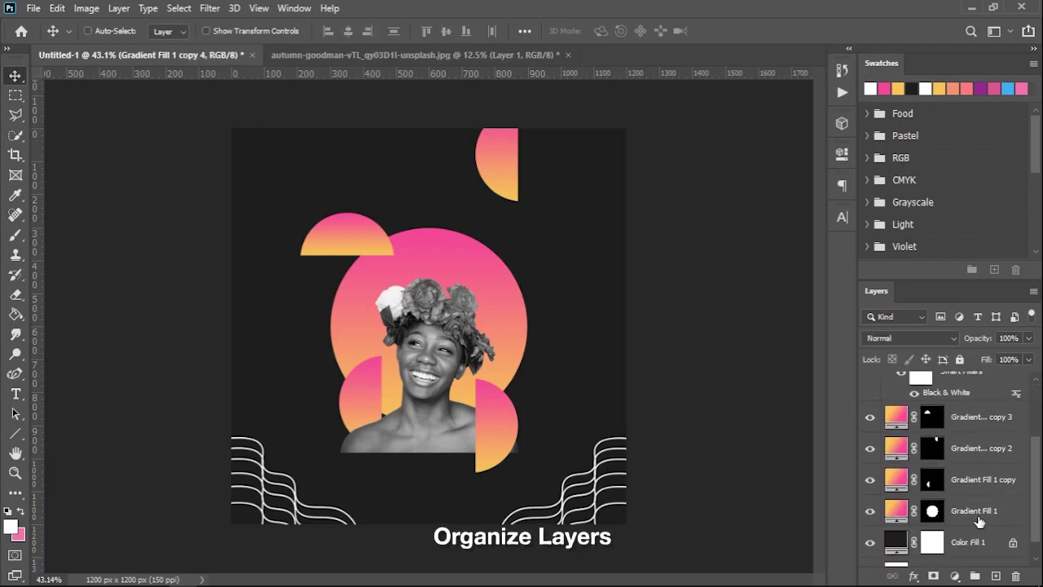
left_click(979, 522, "shift")
scroll(979, 521, "up", 1)
key("ctrl+g")
double_click(929, 400)
type("Photo and c")
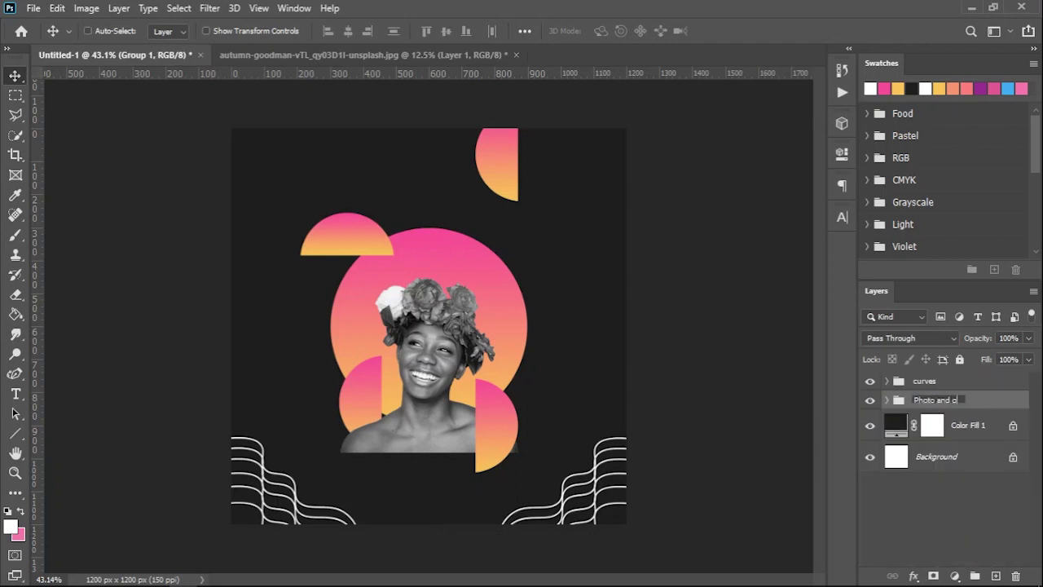
type("s")
key("Return")
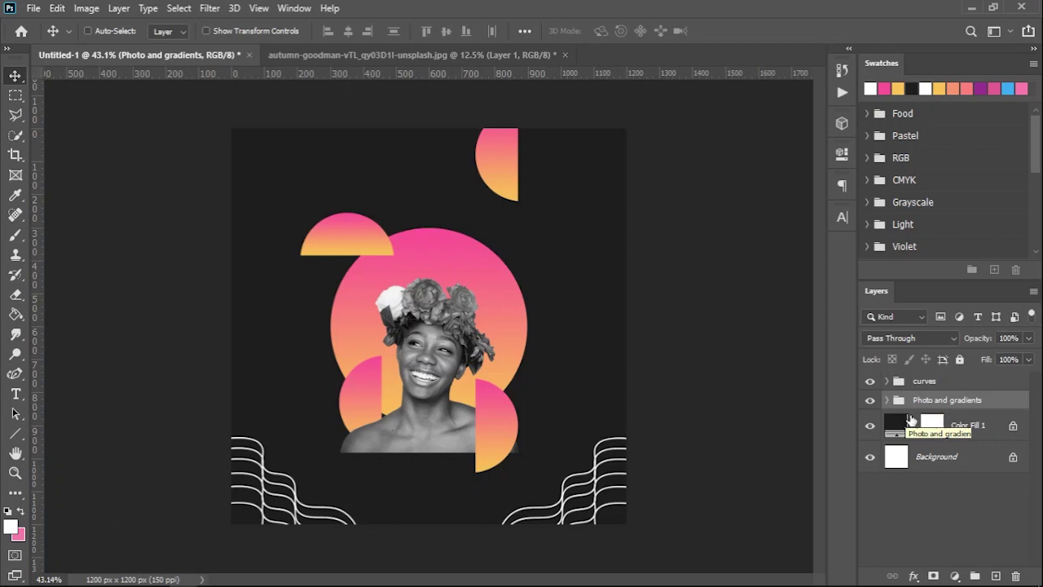
left_click(887, 400)
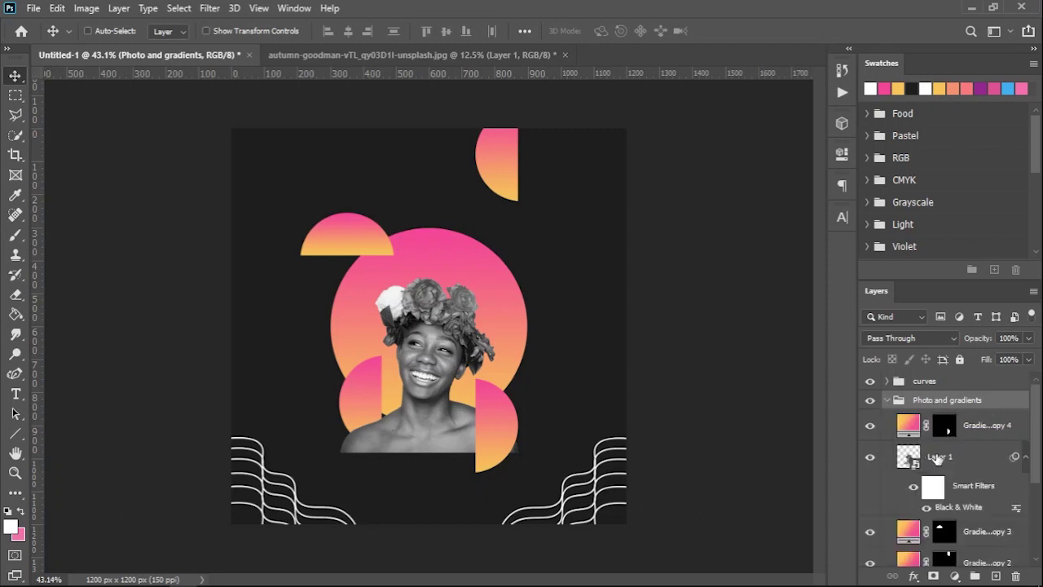
scroll(951, 484, "down", 2)
scroll(950, 485, "down", 2)
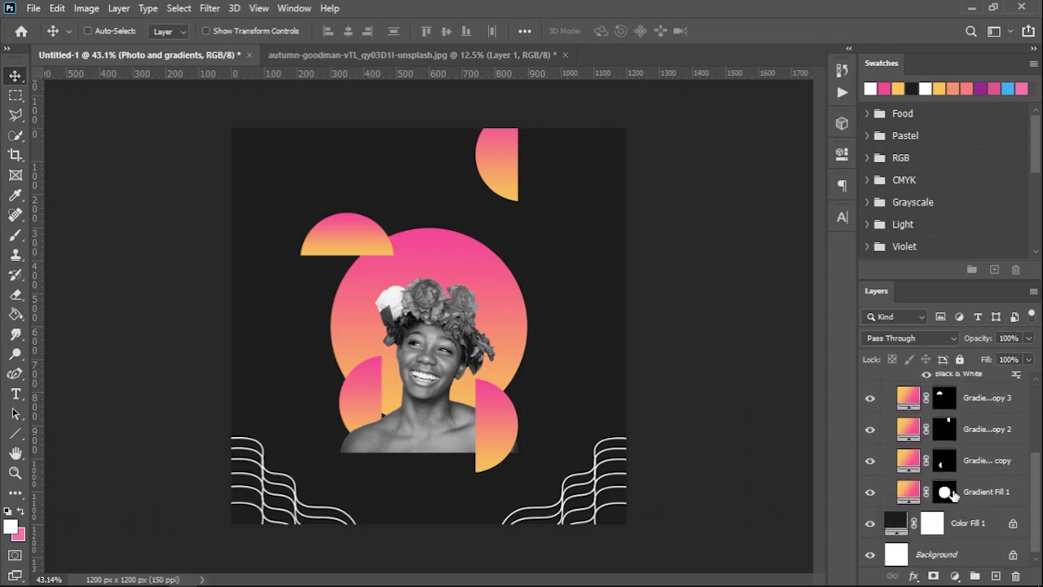
left_click(974, 495)
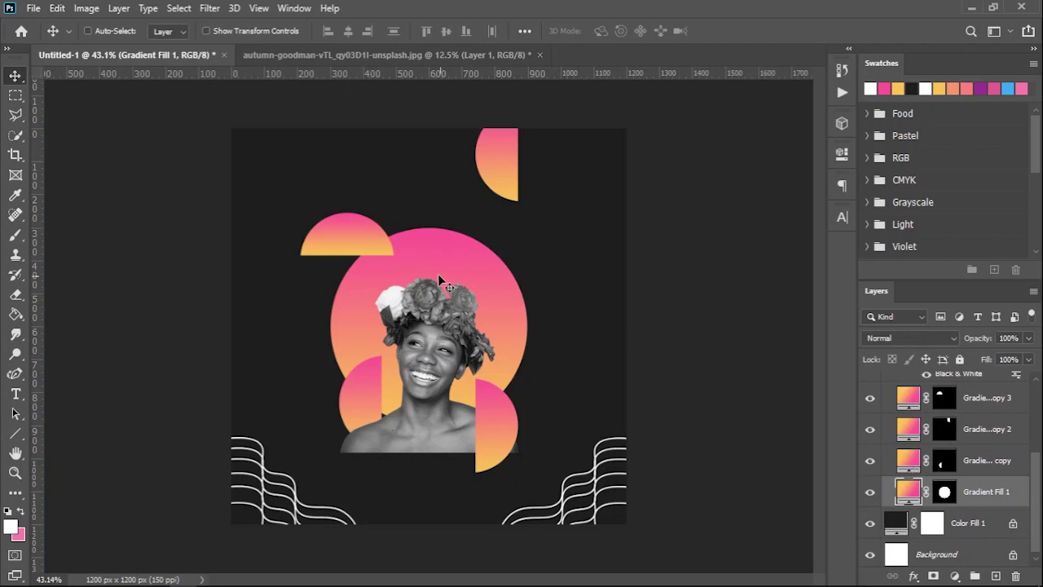
Type the FREEDOM headline in a text box near the poster top.
key("t")
left_click_drag(310, 212, 542, 327)
type("THE")
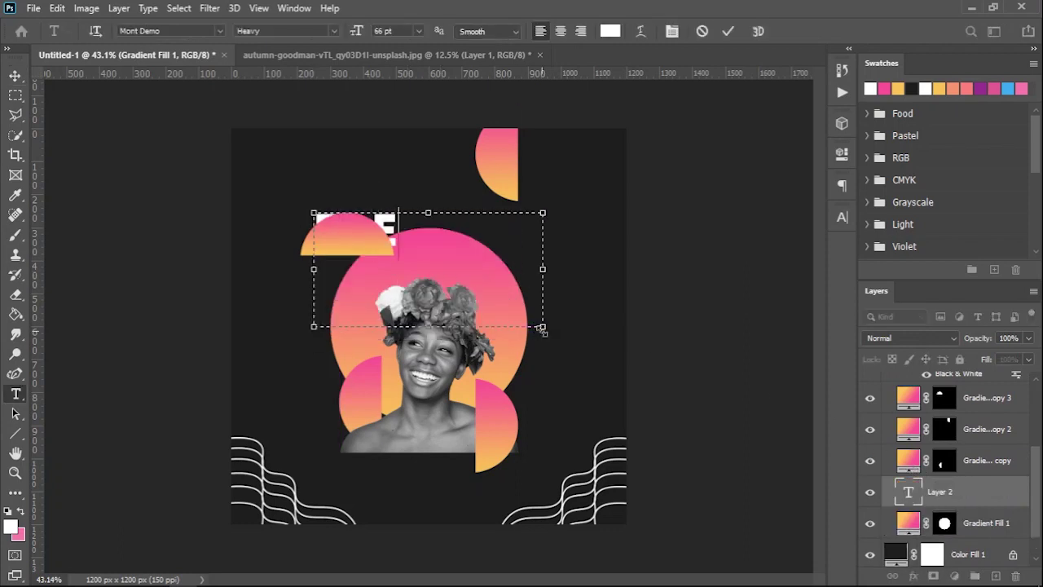
type("EDOM")
left_click_drag(542, 271, 566, 263)
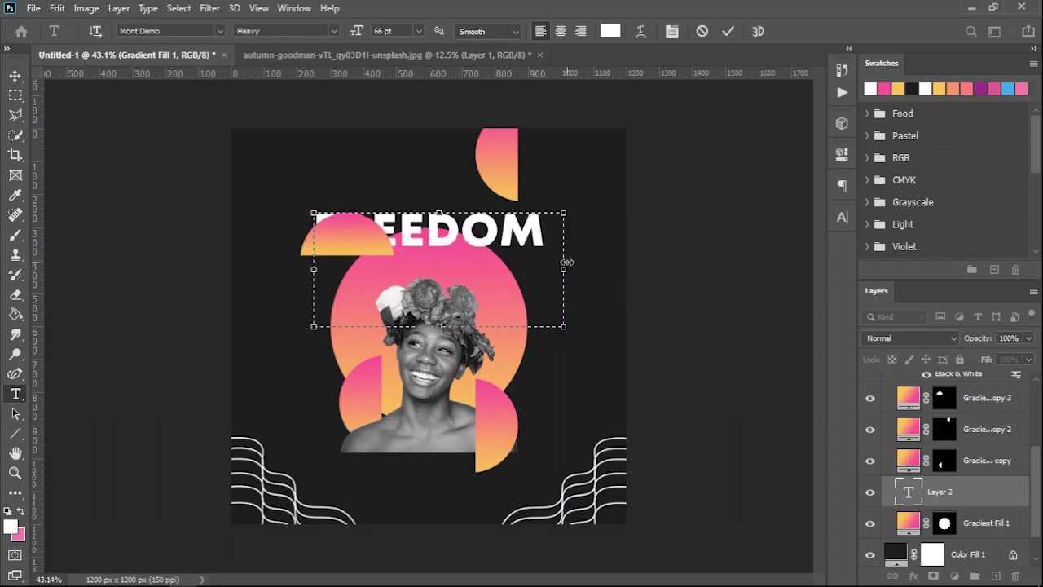
left_click(728, 31)
Nudge FREEDOM into place and raise its layer above the gradient shapes.
key("v")
left_click_drag(480, 248, 489, 257)
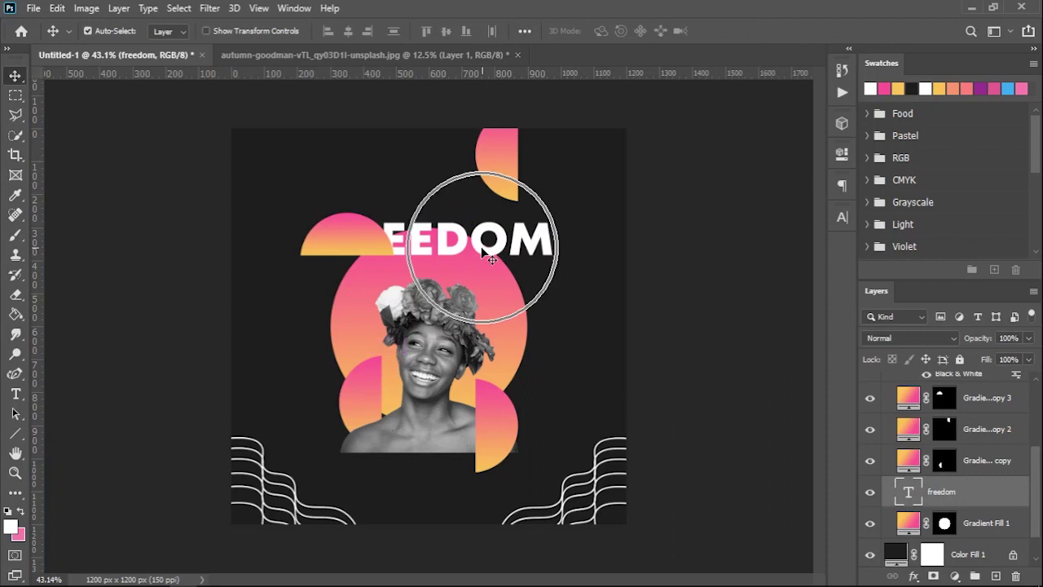
mouse_move(984, 493)
left_mouse_down()
mouse_move(982, 460)
mouse_move(917, 412)
left_mouse_up()
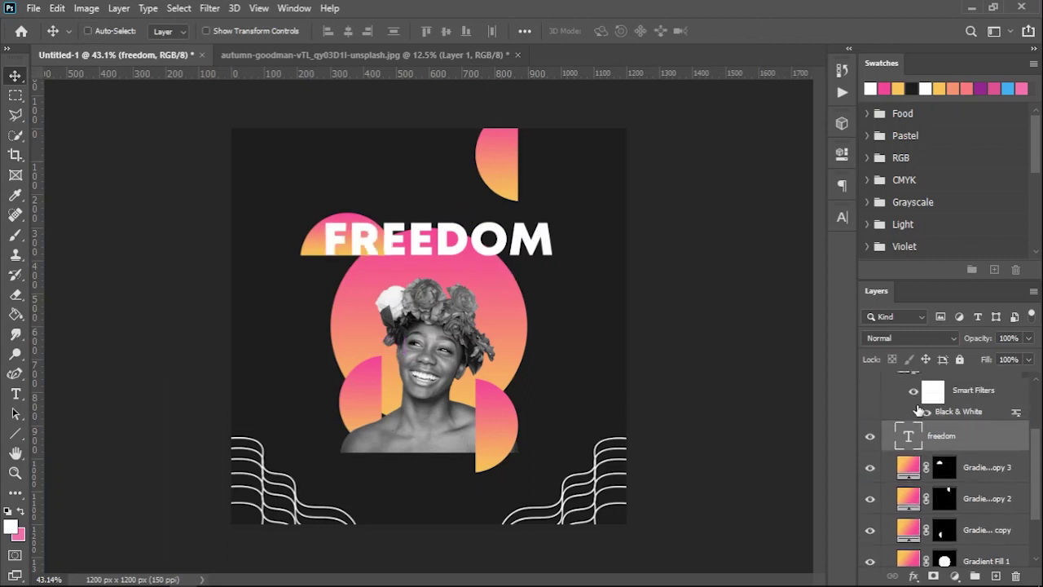
scroll(929, 414, "up", 2)
scroll(937, 418, "down", 2)
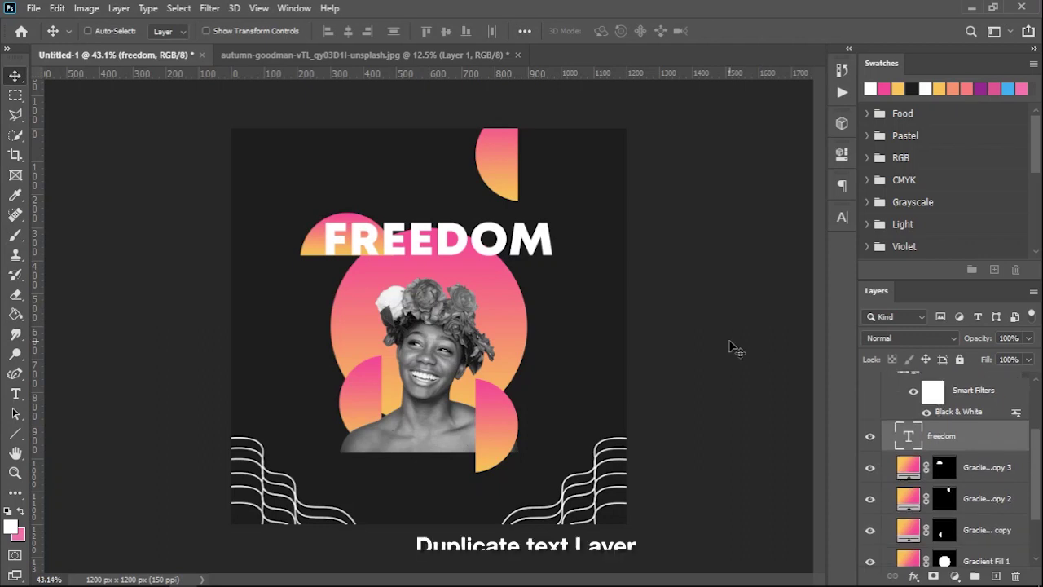
Copy FREEDOM lower as an outline with 0% fill and 2 px white stroke, then duplicate it again.
left_click_drag(467, 249, 469, 278)
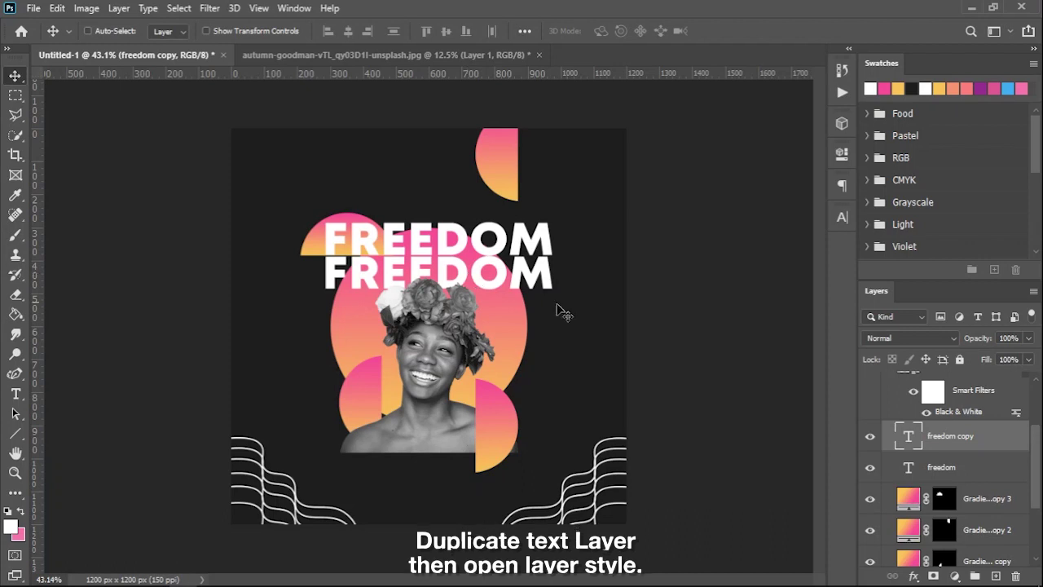
double_click(1000, 438)
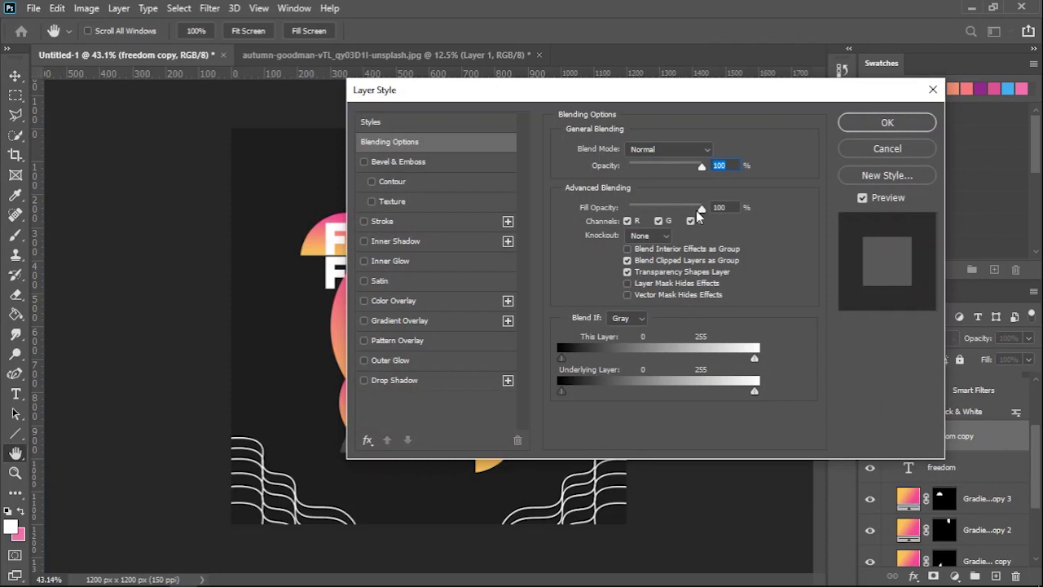
left_click_drag(702, 208, 628, 209)
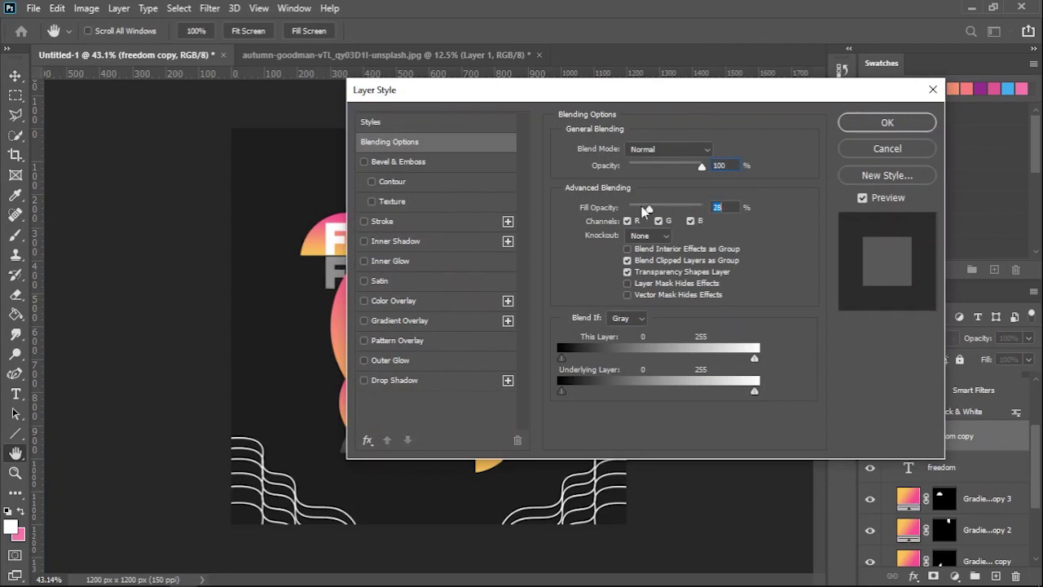
left_click(403, 223)
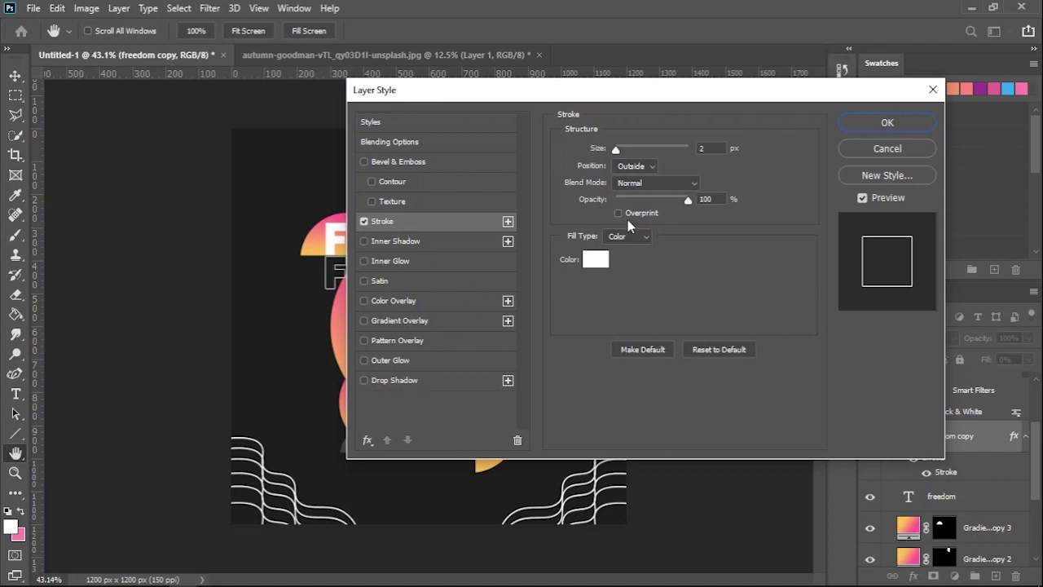
left_click(877, 127)
mouse_move(558, 291)
left_mouse_down()
mouse_move(538, 320)
mouse_move(538, 352)
left_mouse_up()
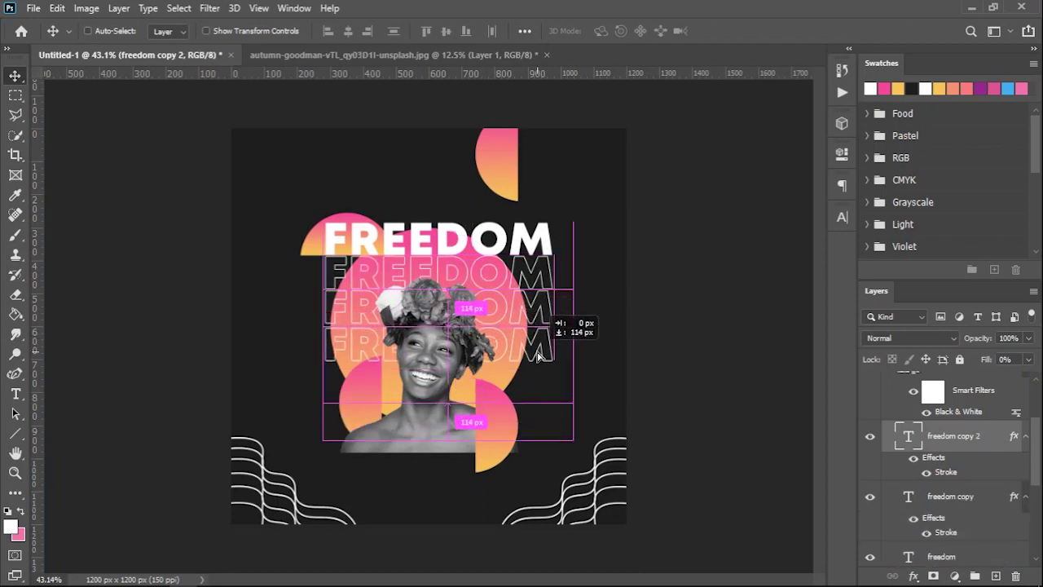
Add two more outlined FREEDOM copies further down, then select freedom copy with freedom.
left_click_drag(538, 353, 545, 399)
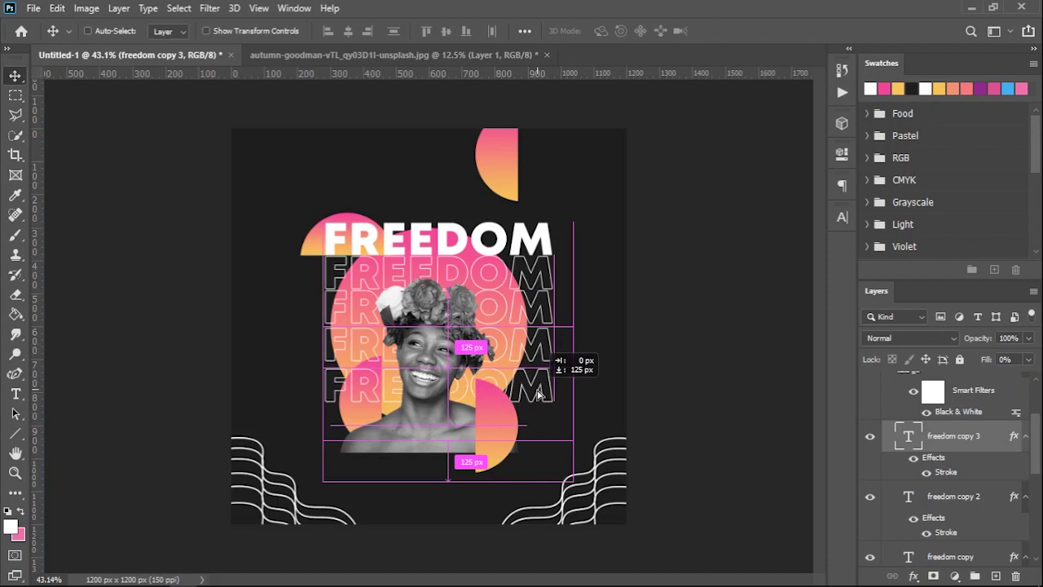
left_click_drag(544, 399, 538, 432)
scroll(958, 440, "up", 2)
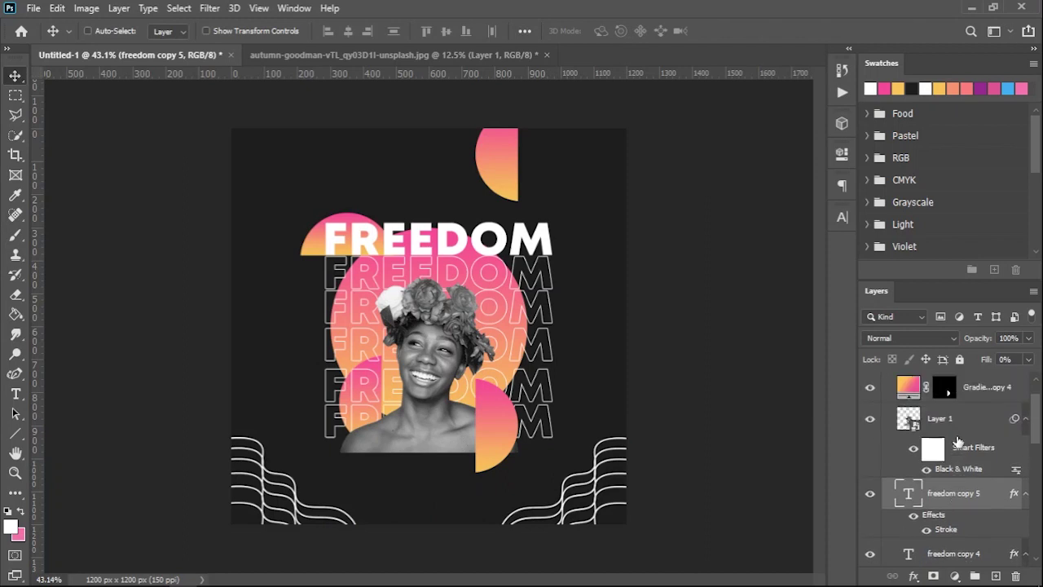
scroll(974, 479, "down", 5)
scroll(954, 477, "down", 3)
left_click(938, 457, "shift")
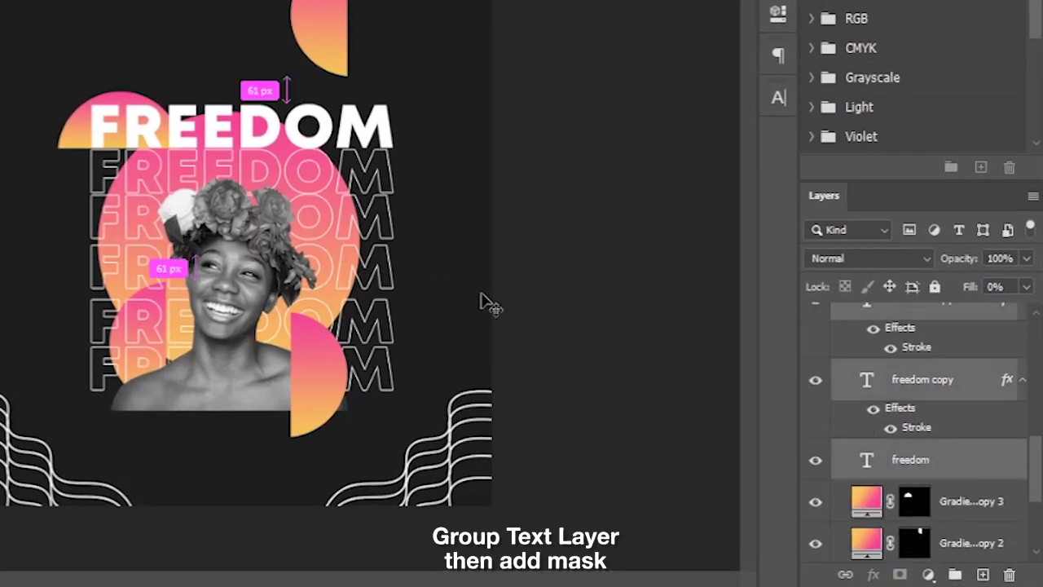
Shift the FREEDOM text copies slightly left, group them into Group 1, and add a blank mask.
left_click_drag(368, 195, 357, 195)
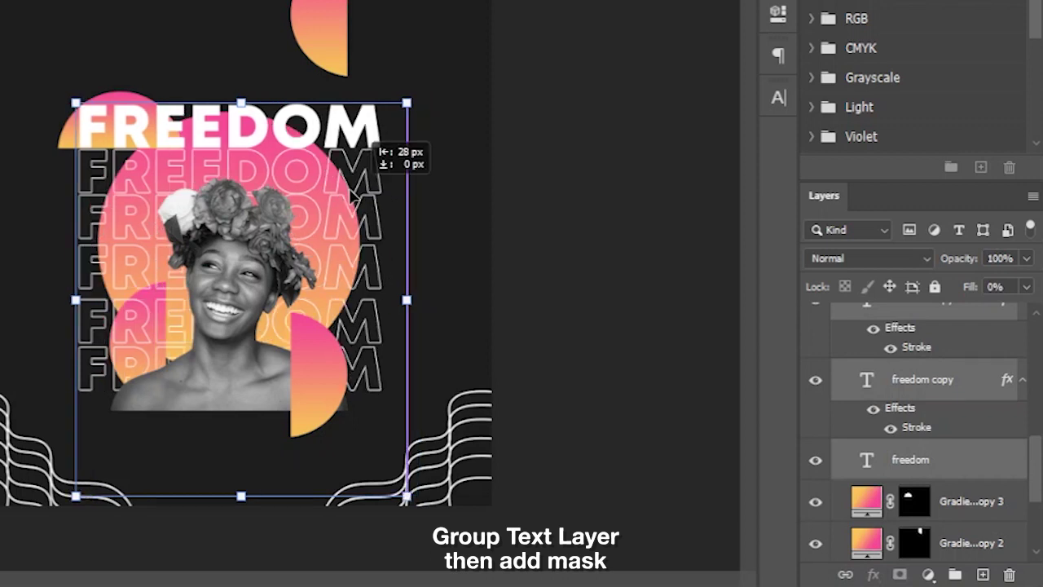
key("ctrl+g")
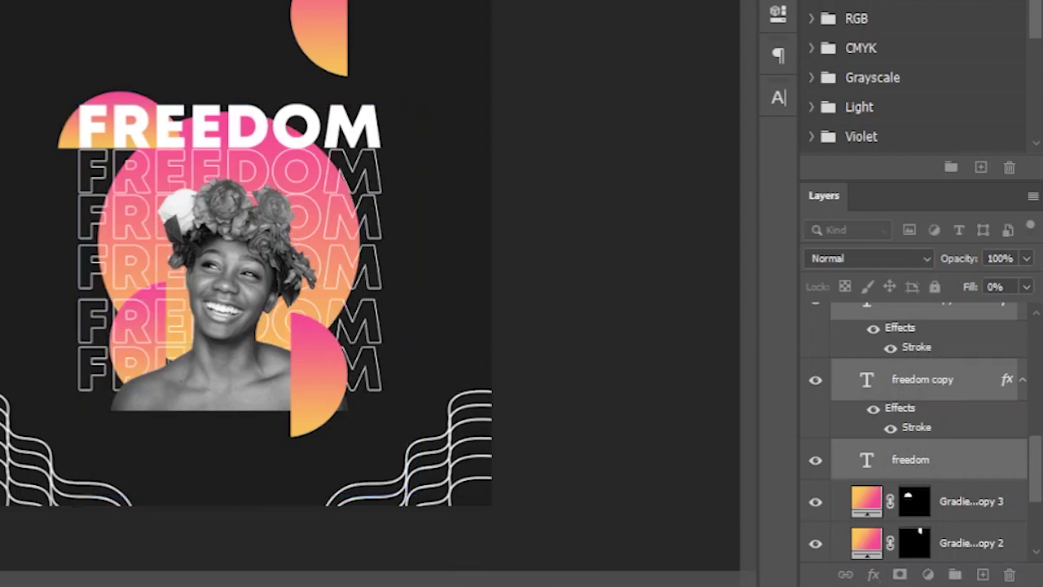
scroll(884, 398, "up", 3)
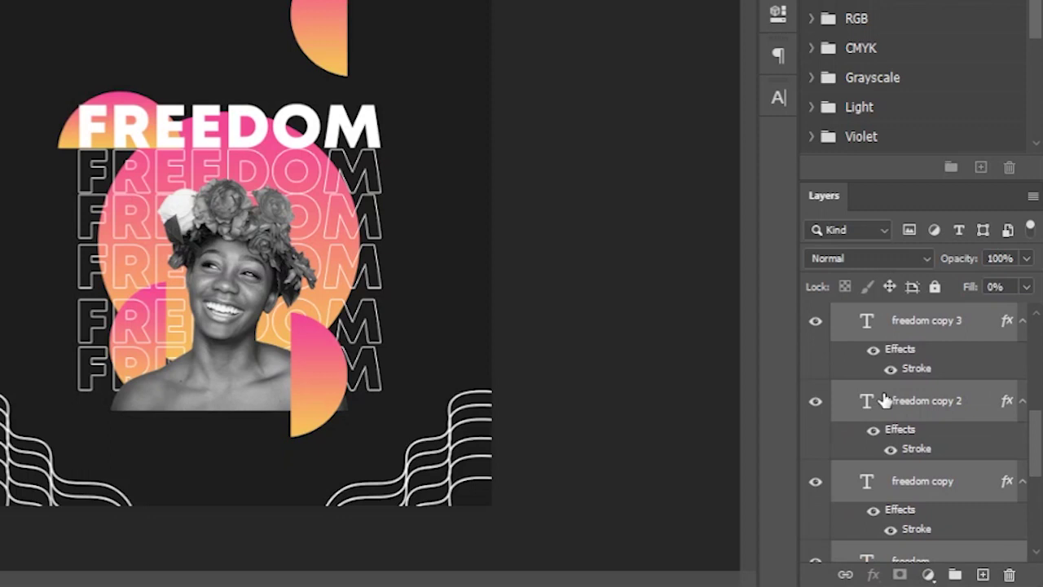
scroll(885, 397, "up", 3)
scroll(884, 397, "up", 3)
scroll(884, 398, "up", 1)
scroll(884, 398, "up", 1)
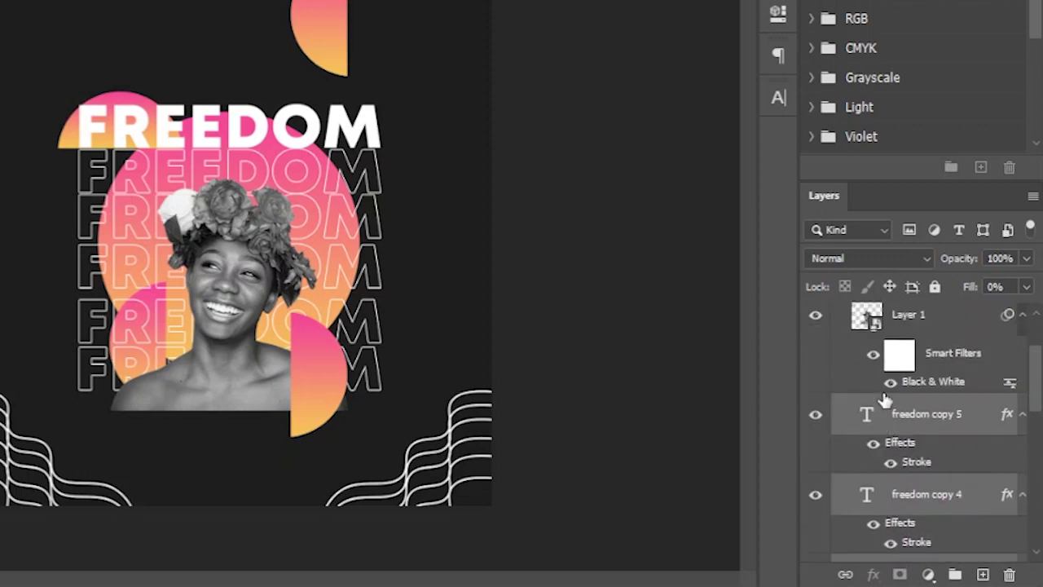
key("ctrl+g")
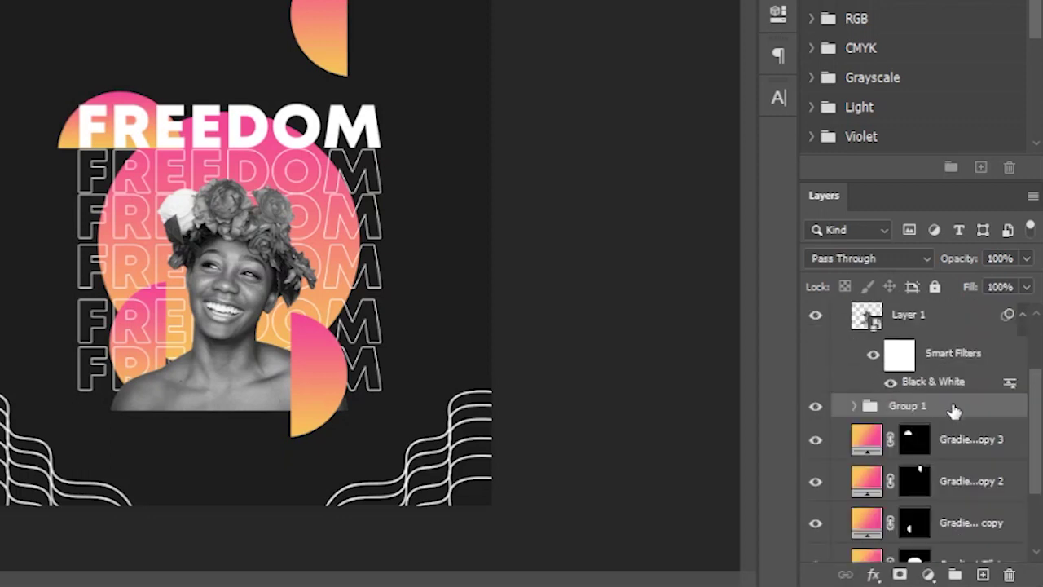
left_click(900, 575)
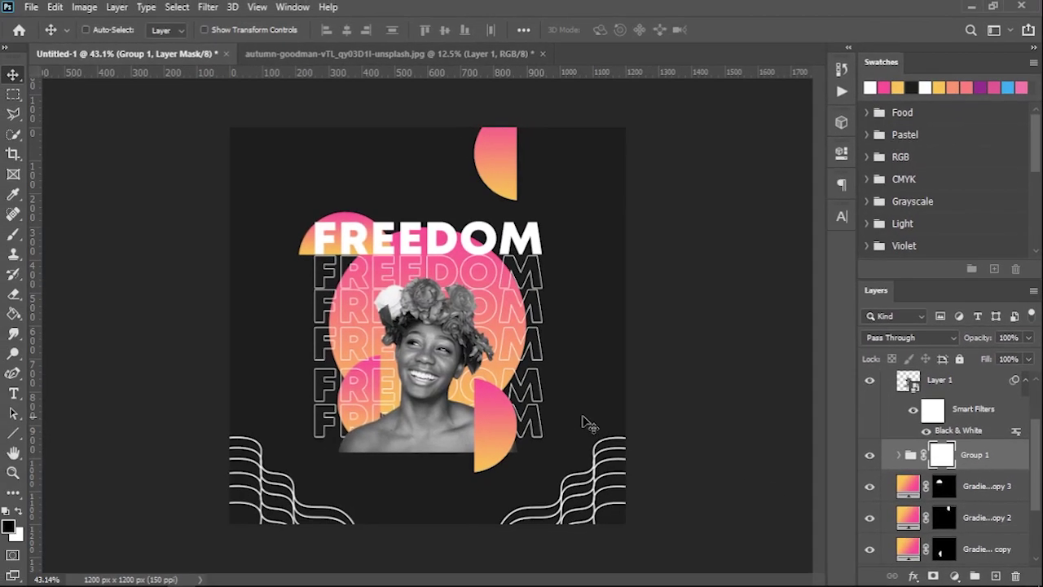
Paint black on Group 1's mask with a 401 px, 0% hardness soft brush to hide the lower FREEDOM rows.
key("b")
right_click(493, 417)
left_click_drag(578, 375, 639, 376)
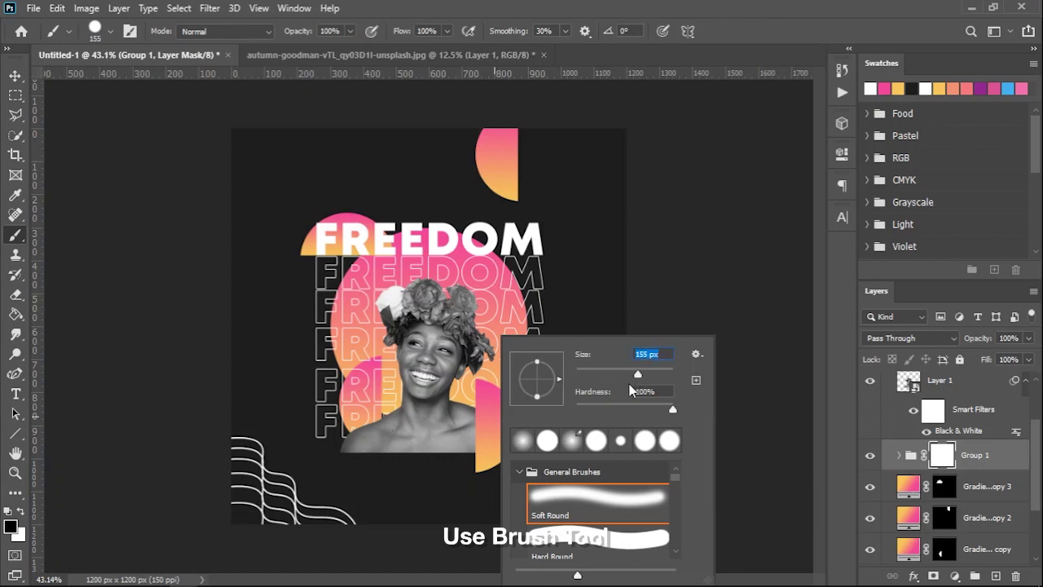
left_click_drag(658, 376, 660, 376)
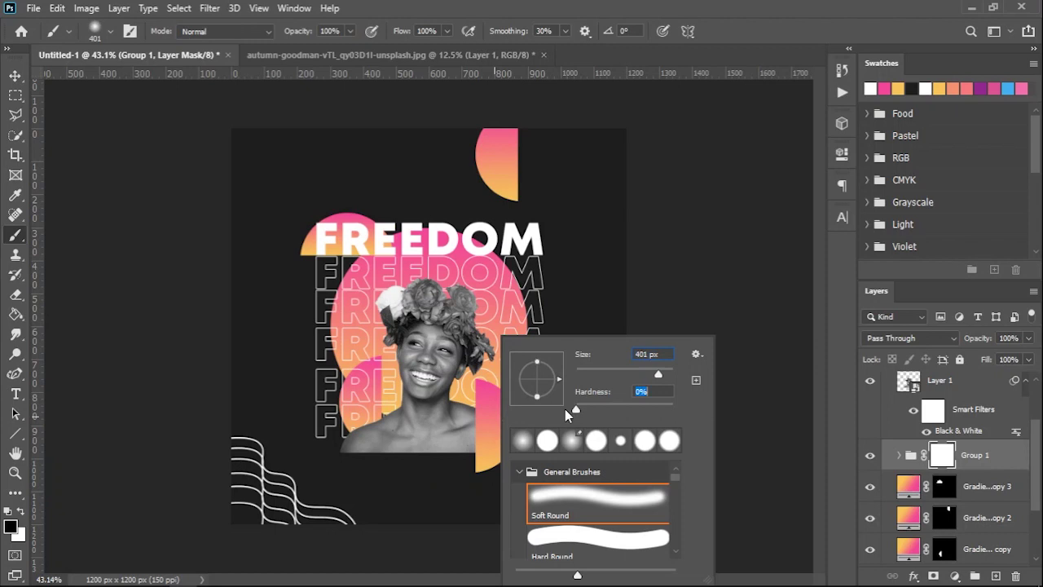
mouse_move(349, 443)
left_mouse_down()
mouse_move(345, 419)
mouse_move(515, 438)
mouse_move(463, 437)
left_mouse_up()
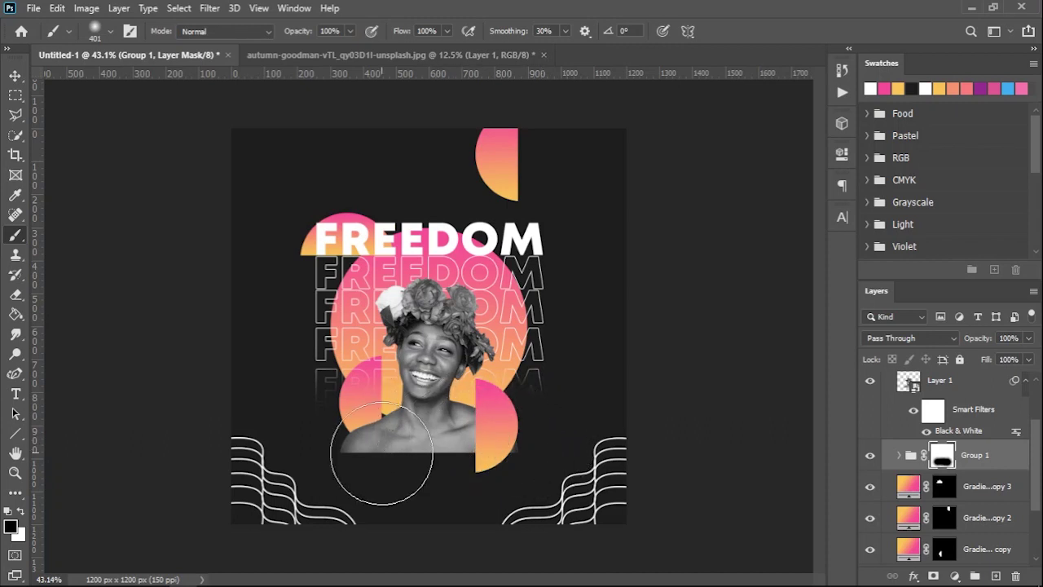
key("v")
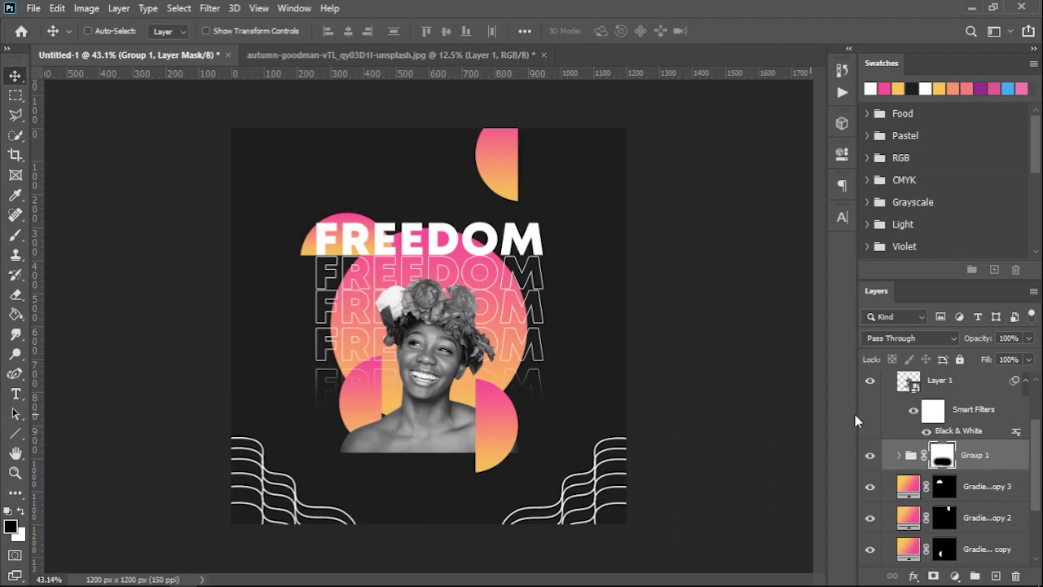
scroll(934, 441, "up", 3)
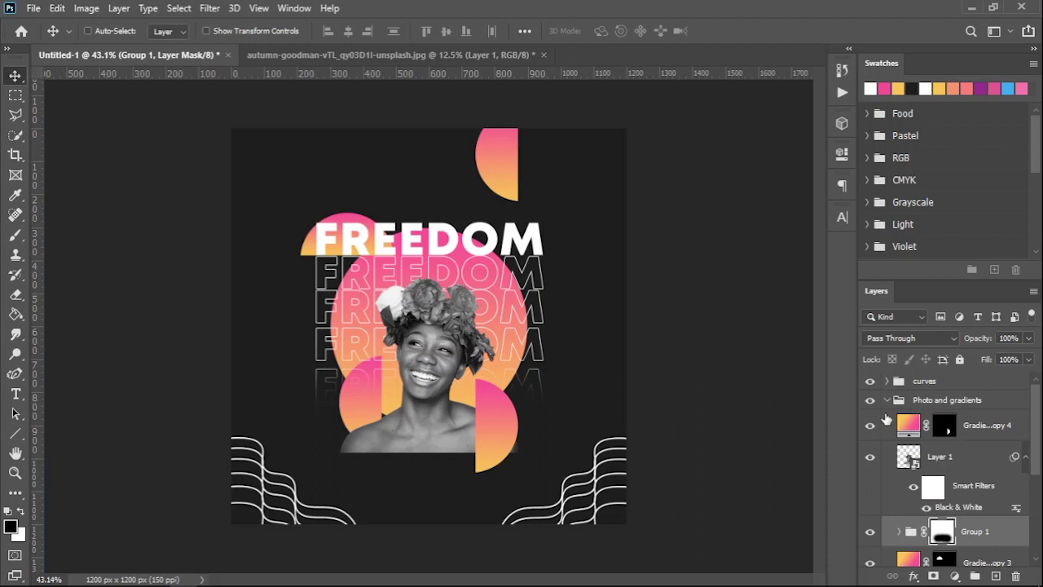
Draw a text box at the poster's top right and type the date text.
left_click(886, 400)
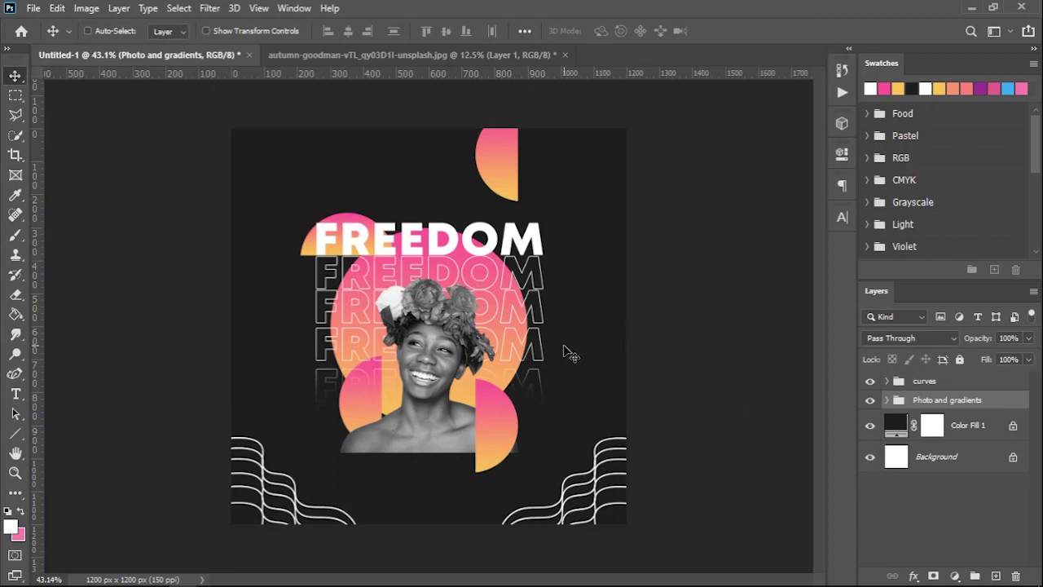
key("t")
left_click_drag(564, 154, 619, 253)
type("SOLO 2")
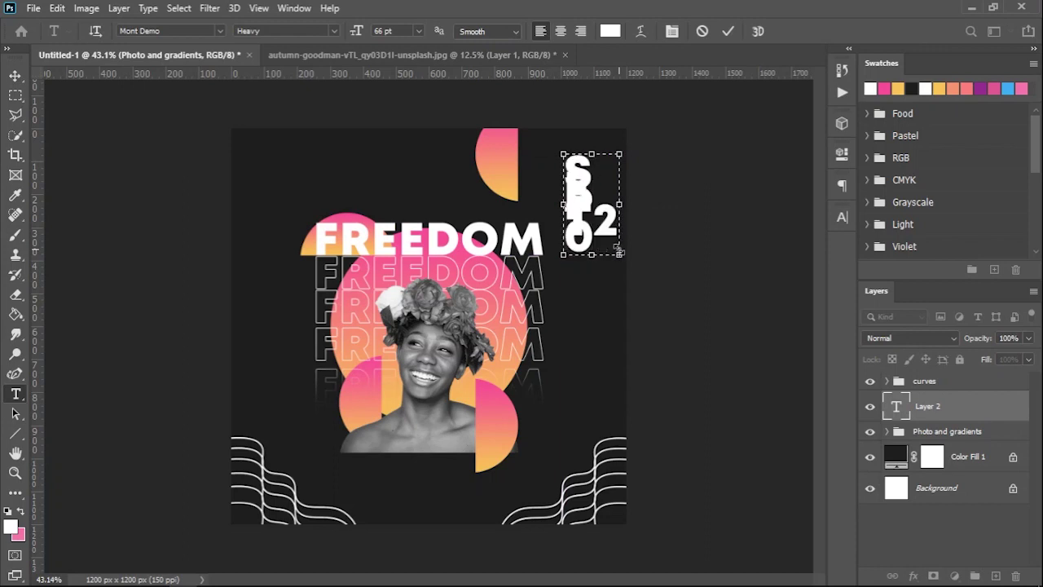
key("ctrl+a")
Set the date text size to 20 pt in the Character panel.
left_click(842, 217)
left_click(708, 259)
scroll(713, 259, "down", 4)
scroll(714, 259, "down", 10)
scroll(713, 258, "down", 10)
scroll(713, 259, "down", 10)
Narrow the date box so SEPT 2020 stacks, tighten its leading, and move it to the top-right corner.
left_click_drag(620, 204, 585, 204)
scroll(717, 259, "down", 4)
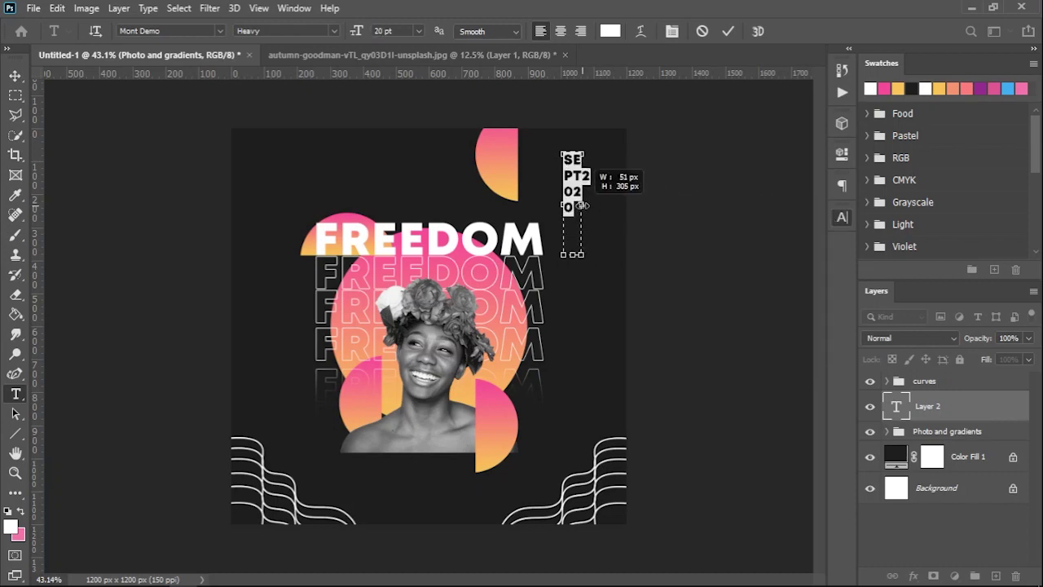
left_click(842, 217)
left_click(780, 259)
scroll(781, 259, "down", 6)
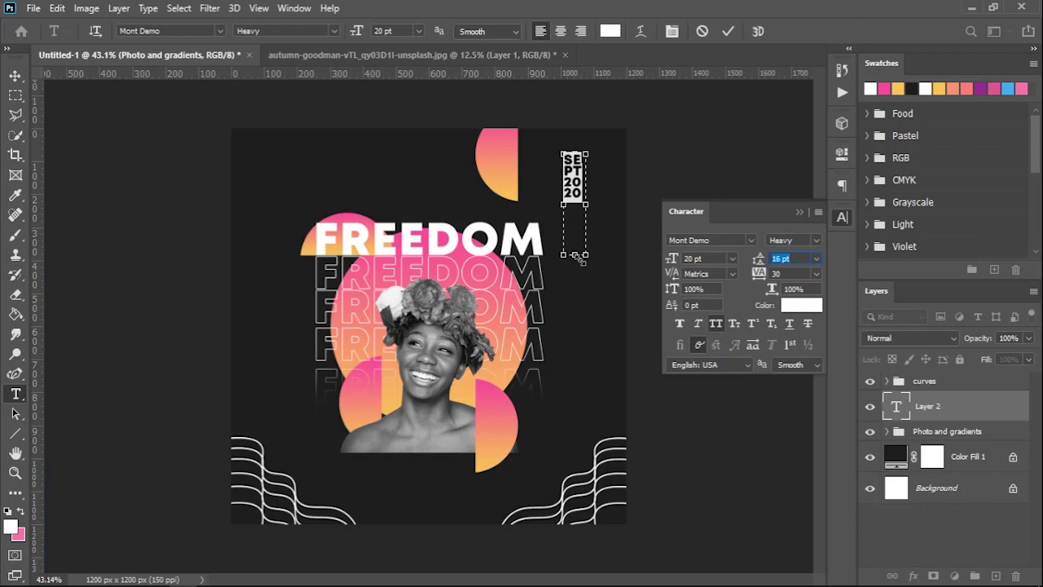
left_click_drag(574, 167, 595, 155)
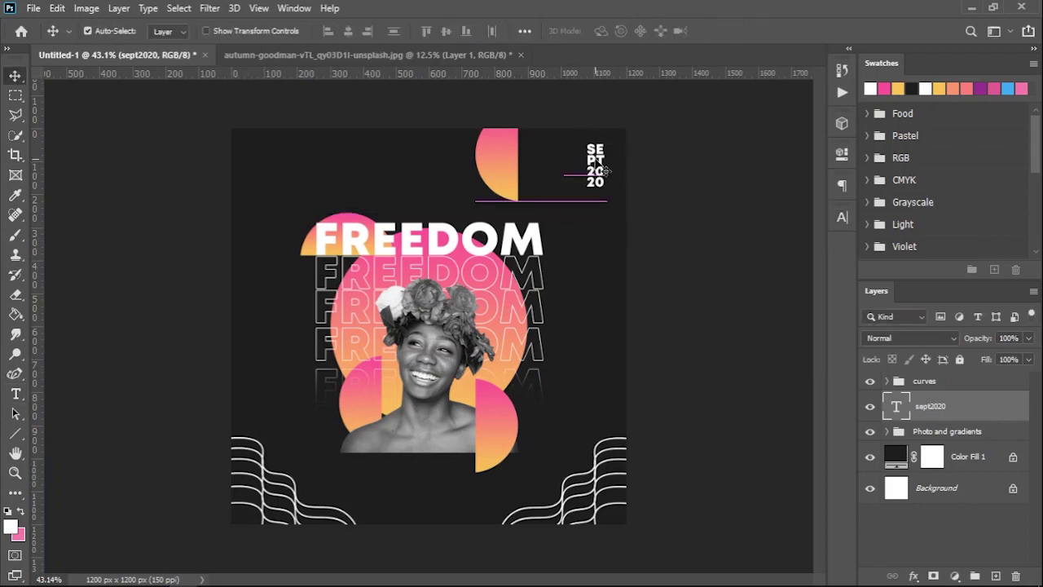
Draw a lorem ipsum paragraph text box in the poster's top-left corner.
key("t")
left_click_drag(246, 152, 360, 321)
left_click(842, 217)
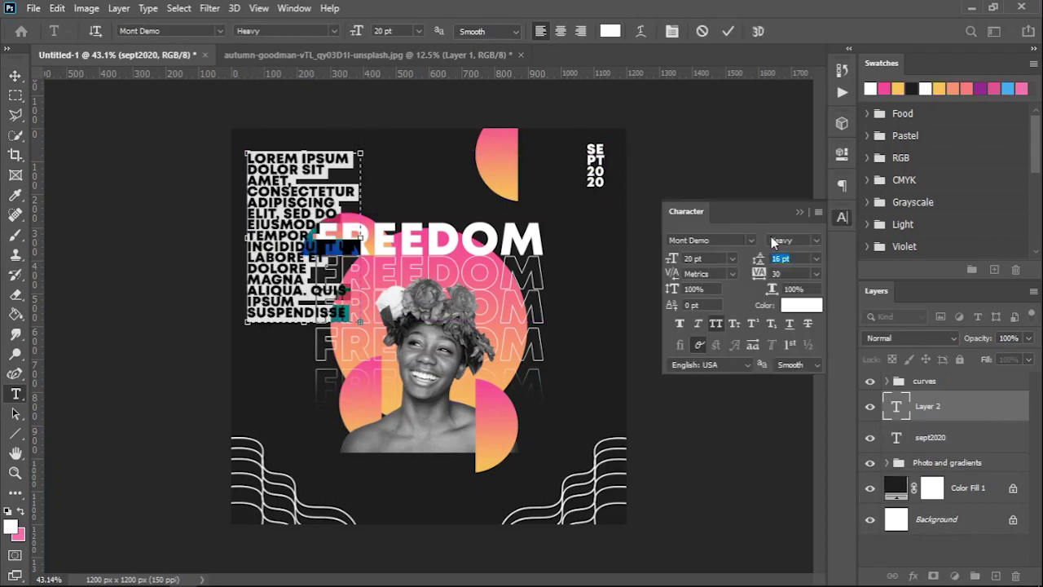
scroll(693, 258, "down", 5)
scroll(781, 258, "down", 2)
scroll(783, 274, "up", 3)
scroll(782, 274, "up", 6)
scroll(783, 274, "up", 6)
scroll(782, 274, "up", 4)
scroll(782, 259, "up", 4)
scroll(799, 259, "up", 3)
scroll(799, 258, "up", 3)
scroll(799, 259, "up", 3)
Shorten and narrow the lorem ipsum box, then commit it.
left_click_drag(303, 322, 302, 234)
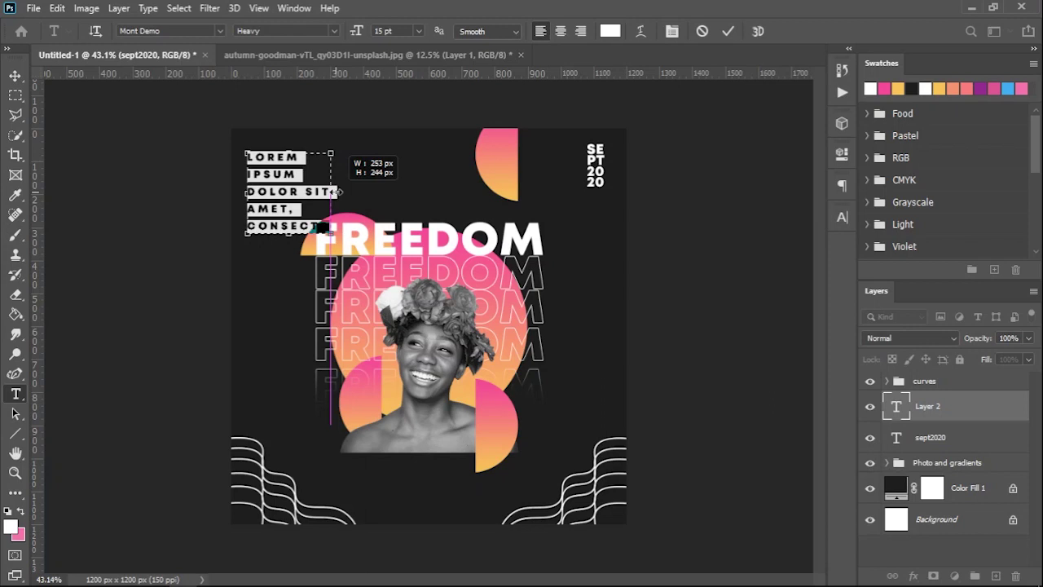
left_click_drag(359, 193, 347, 196)
left_click(842, 216)
scroll(707, 258, "down", 3)
scroll(708, 258, "down", 1)
left_click(728, 31)
Set the paragraph to 9 pt with tracking 310 and 17 pt leading.
left_click(293, 155)
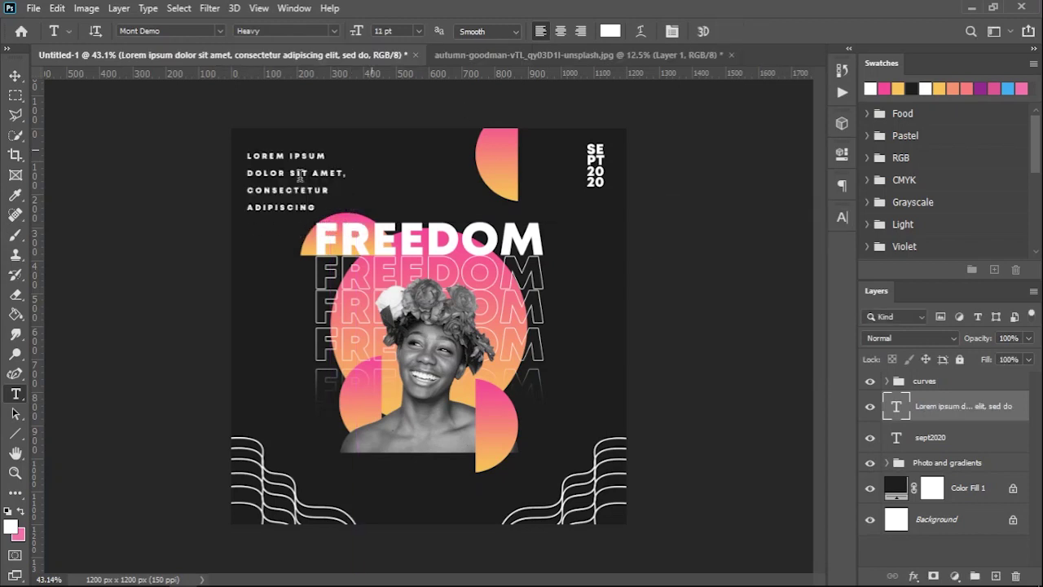
mouse_move(347, 196)
left_mouse_down()
mouse_move(339, 188)
mouse_move(348, 186)
mouse_move(333, 185)
left_mouse_up()
key("ctrl+a")
left_click(842, 216)
scroll(707, 258, "down", 2)
left_click(842, 216)
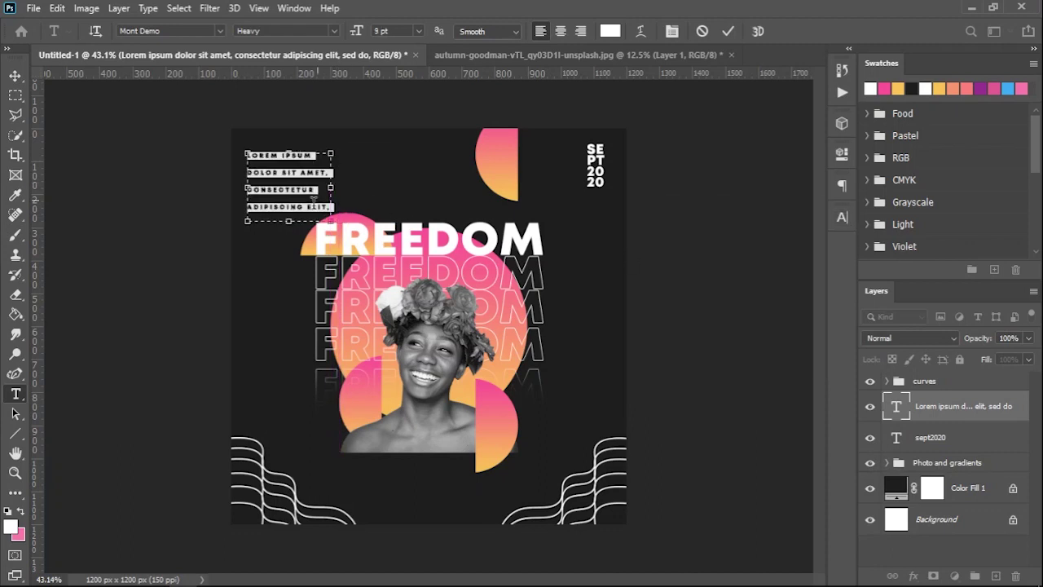
left_click(842, 217)
scroll(795, 259, "down", 2)
scroll(794, 258, "down", 3)
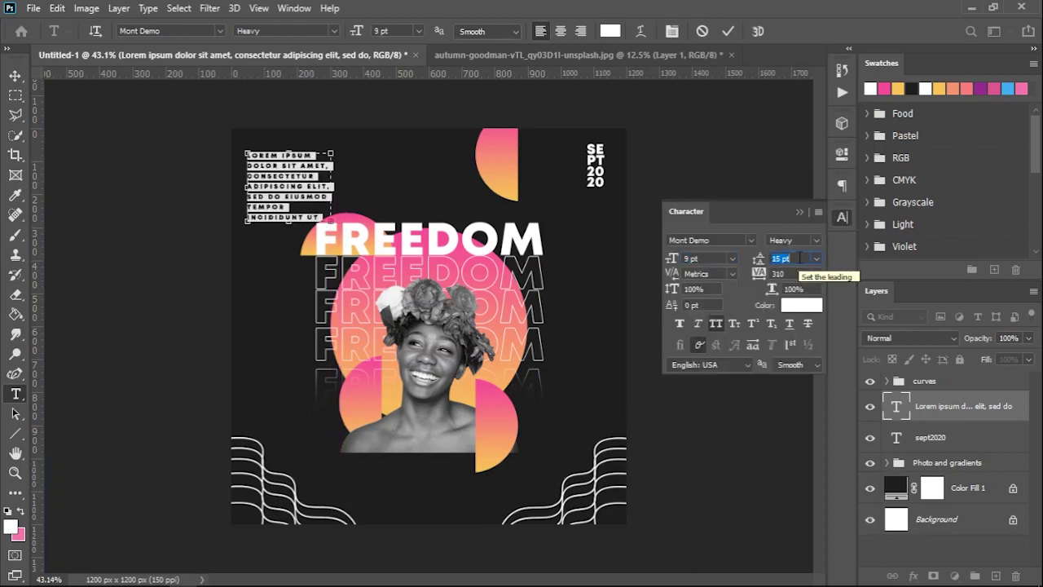
key("ctrl+Return")
Resize the paragraph box to fit five lines and start a new text box near the bottom centre.
left_click(288, 217)
left_click_drag(332, 217, 339, 200)
left_click(726, 32)
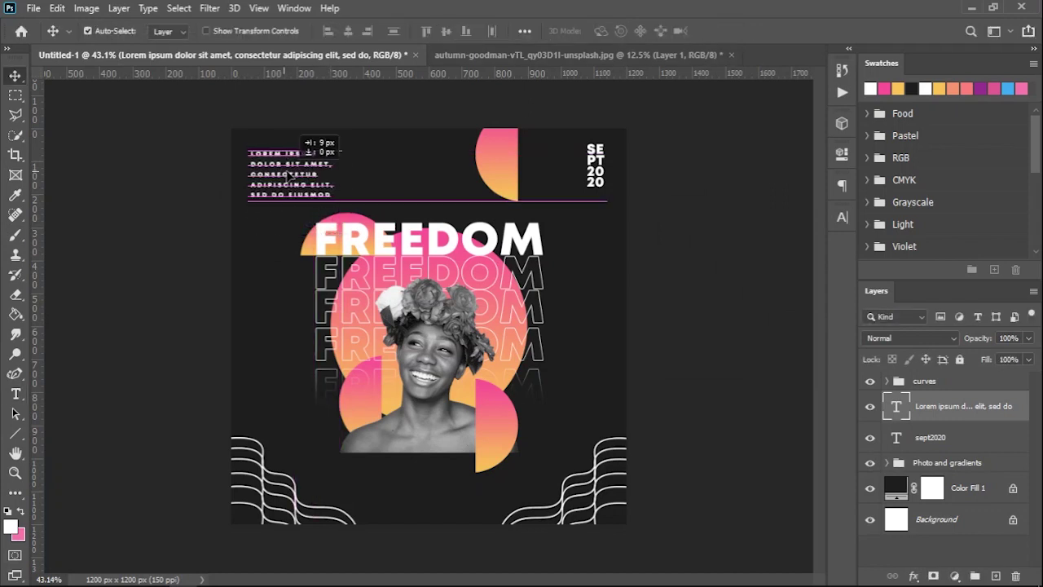
left_click_drag(505, 500, 504, 501)
type("MAKE IT SIMPLE")
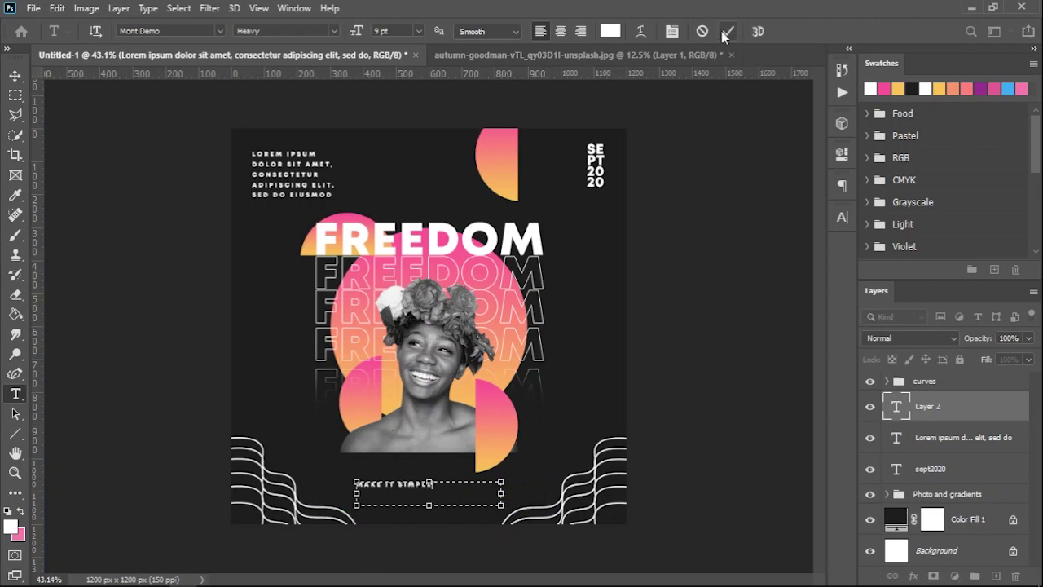
Commit the MAKE IT SIMPLE text and move it lower on the poster.
left_click(728, 31)
key("v")
left_click_drag(413, 491, 440, 512)
Add a second lorem ipsum paragraph at 6.01 pt with wide tracking and full justification.
key("alt+bracketleft")
key("alt+bracketleft")
key("alt+bracketleft")
key("t")
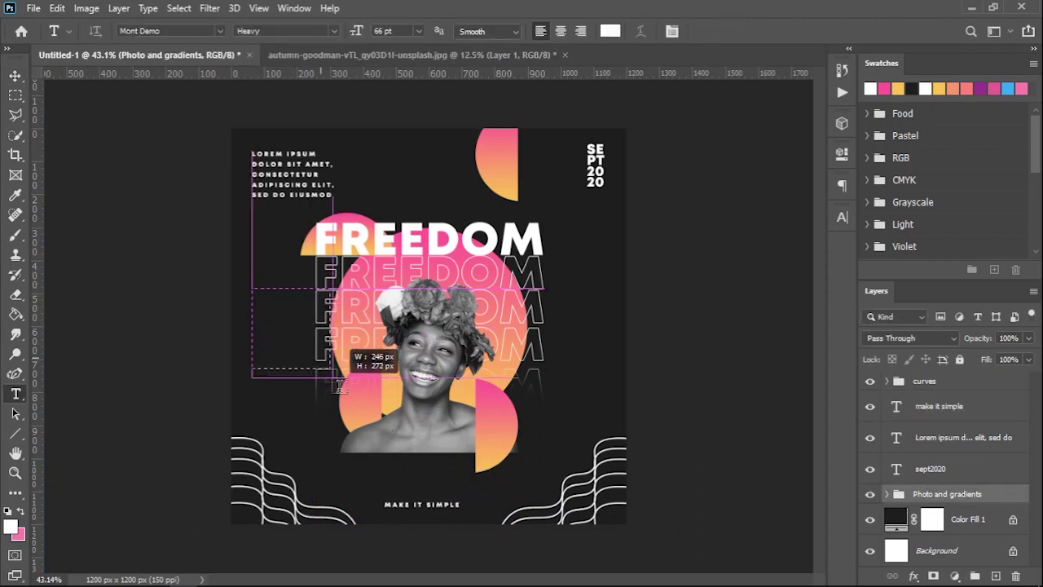
left_click_drag(381, 436, 381, 440)
left_click(842, 217)
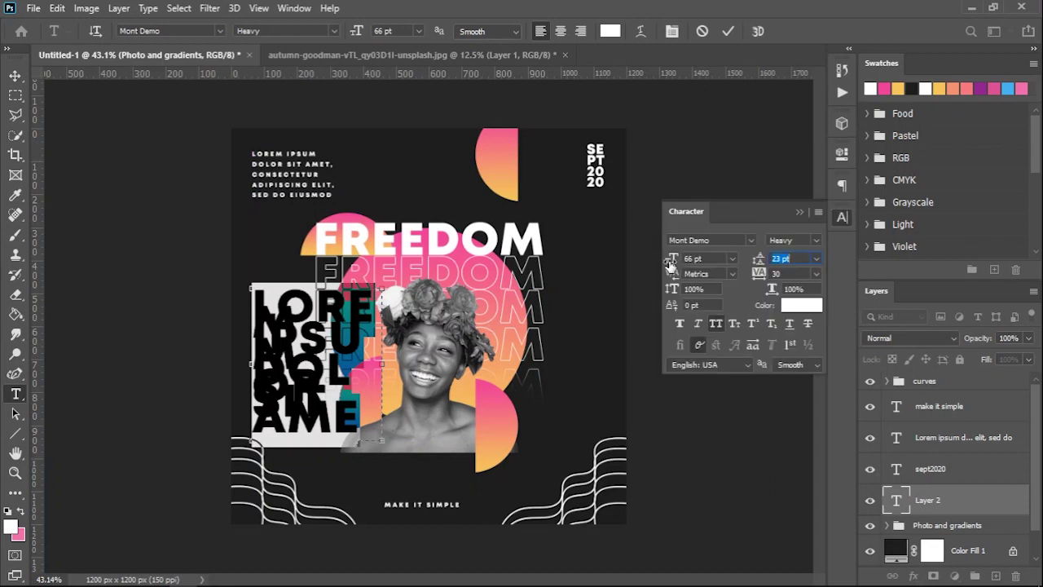
left_click_drag(672, 259, 621, 264)
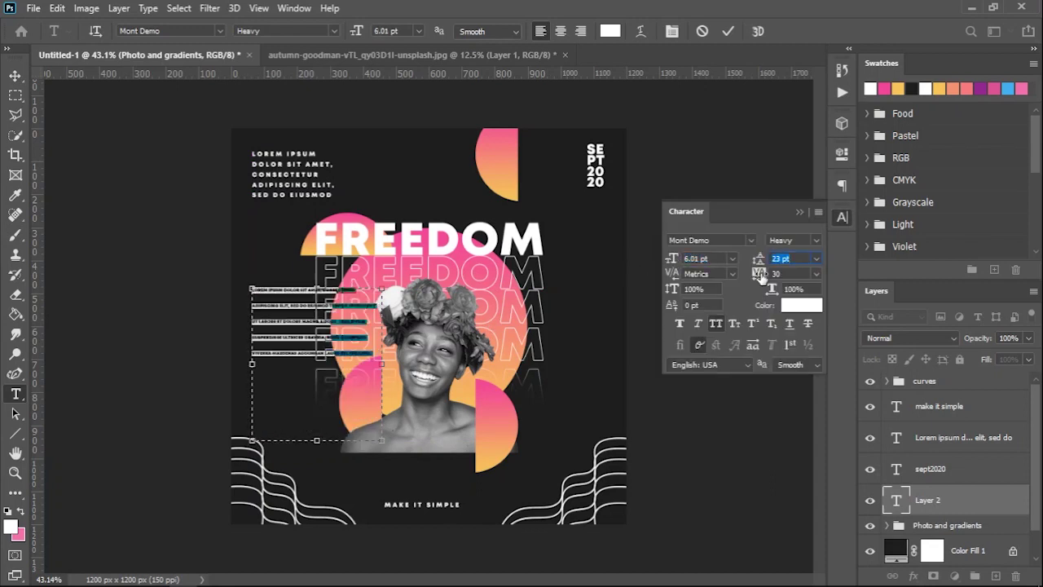
left_click_drag(760, 272, 777, 277)
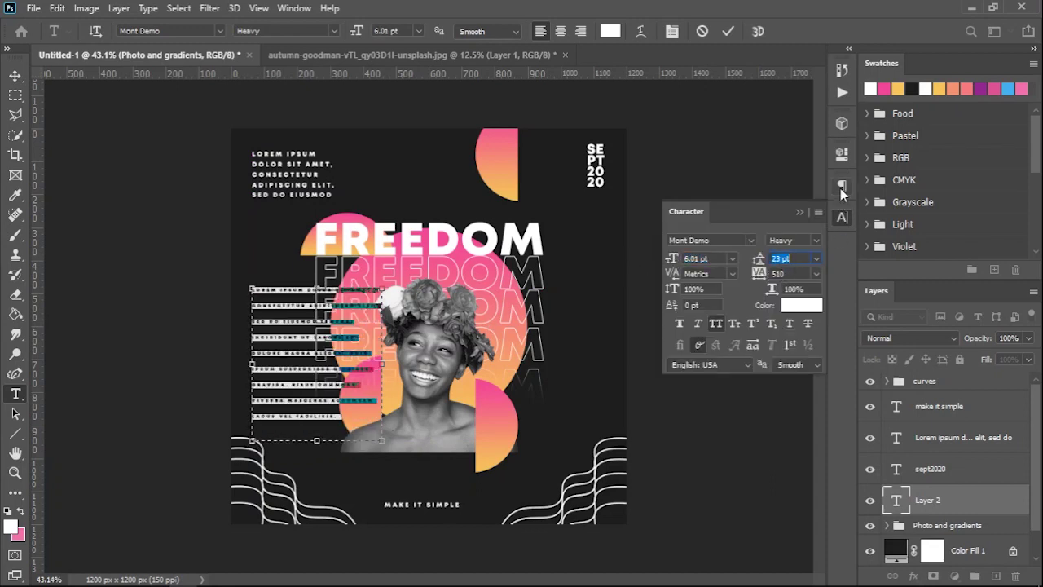
left_click(842, 186)
left_click(805, 209)
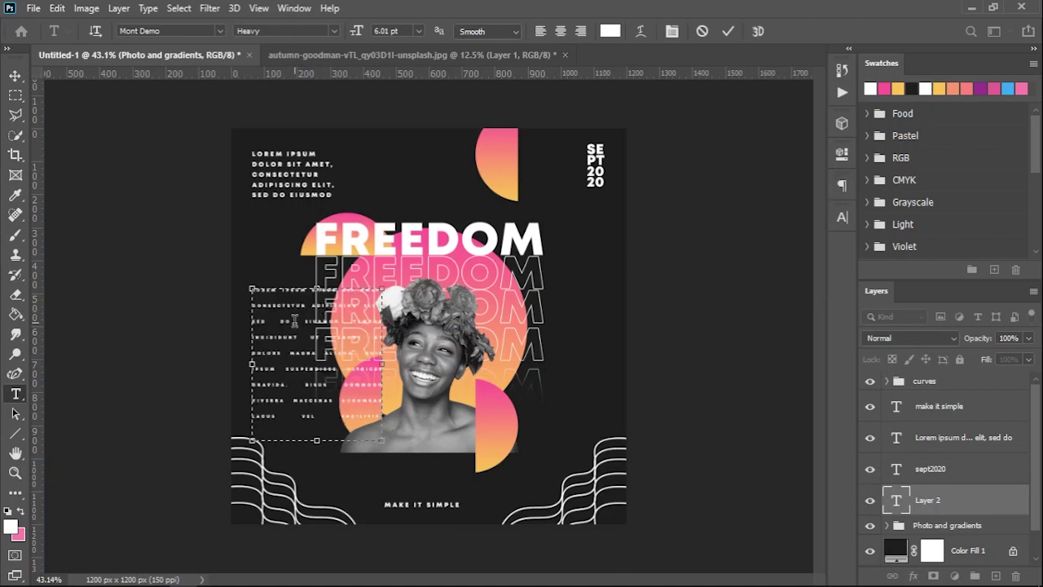
Join CONSECTETURADIPISCING and SEDDOEIUSMOD, remove the space before TEMPOR, and reflow the box.
scroll(294, 304, "up", 5)
left_click(281, 280)
key("BackSpace")
left_click(208, 317)
key("BackSpace")
left_click(246, 317)
key("BackSpace")
left_click(375, 319)
key("BackSpace")
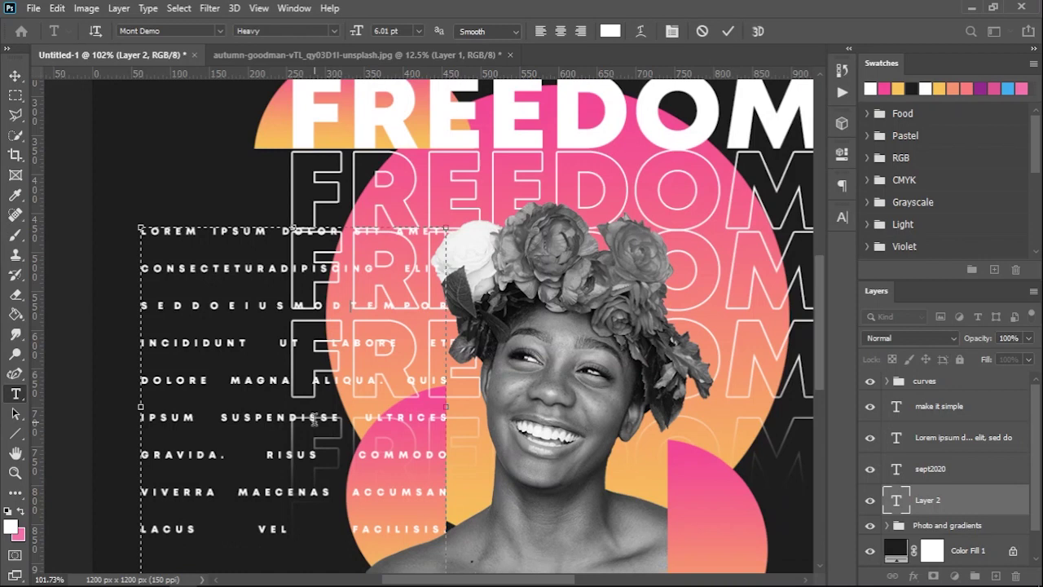
scroll(375, 320, "down", 3)
left_click_drag(293, 536, 277, 310)
left_click_drag(446, 227, 428, 212)
key("ctrl+Return")
Move the justified paragraph to the lower centre and delete the spaces after ELIT, and around LABORE.
key("v")
mouse_move(302, 209)
left_mouse_down()
mouse_move(503, 397)
mouse_move(507, 382)
left_mouse_up()
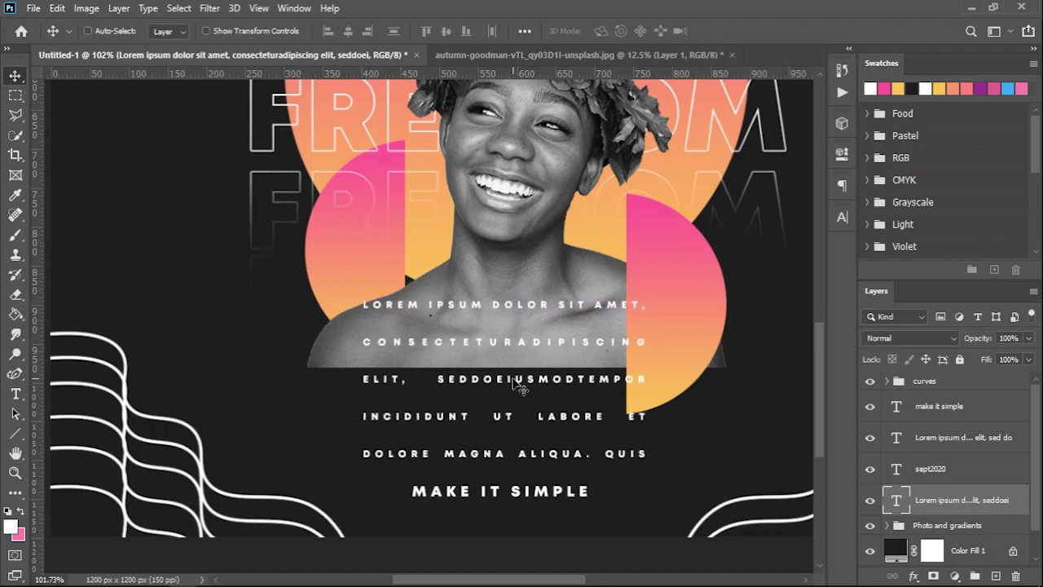
key("t")
left_click(438, 378)
key("BackSpace")
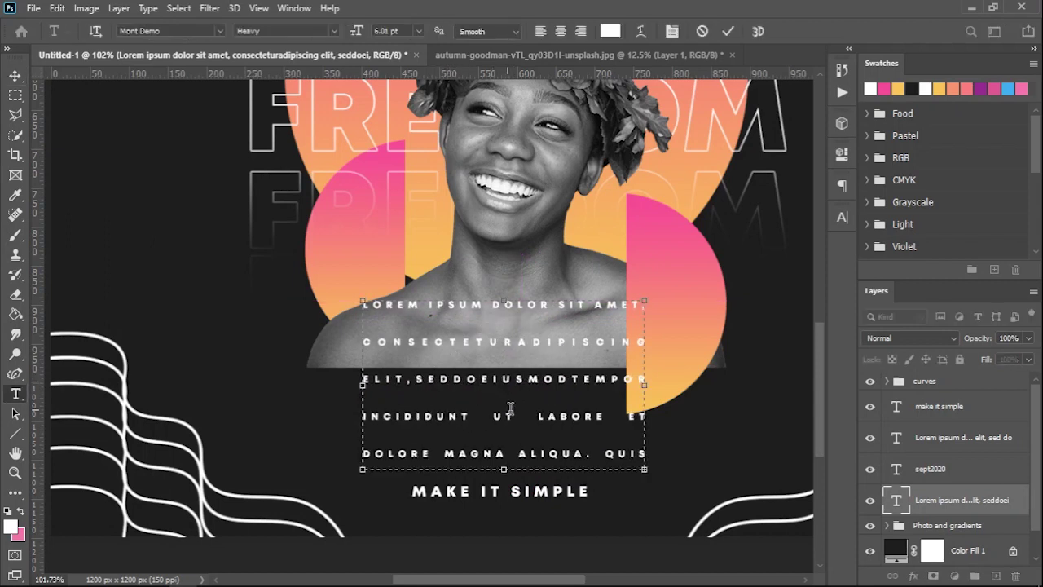
left_click(535, 416)
key("BackSpace")
key("BackSpace")
left_click(622, 416)
key("BackSpace")
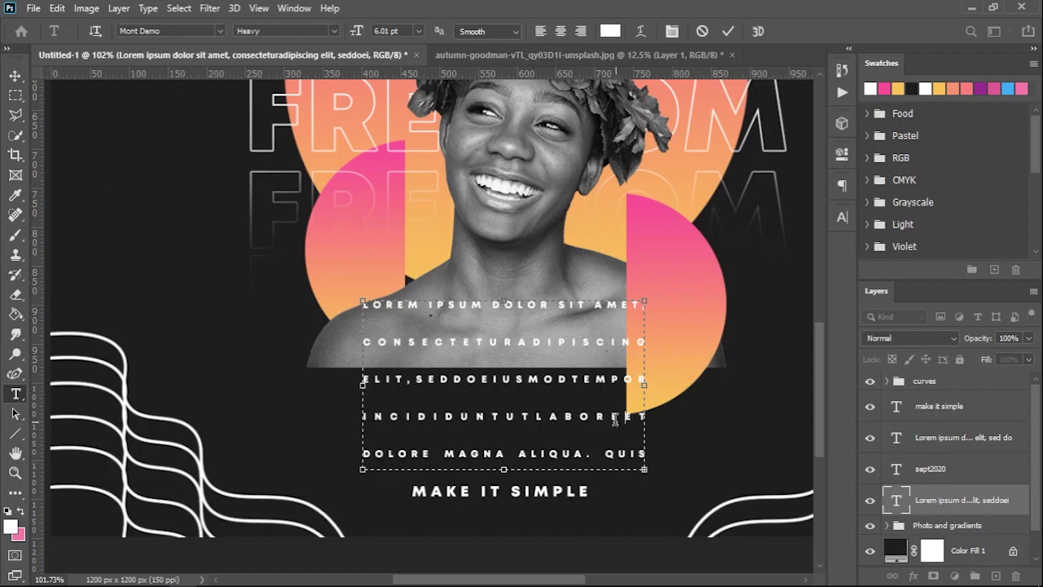
Commit the lorem ipsum paragraph and nudge it up about 10 px.
left_click(730, 31)
key("v")
left_click_drag(515, 305, 513, 298)
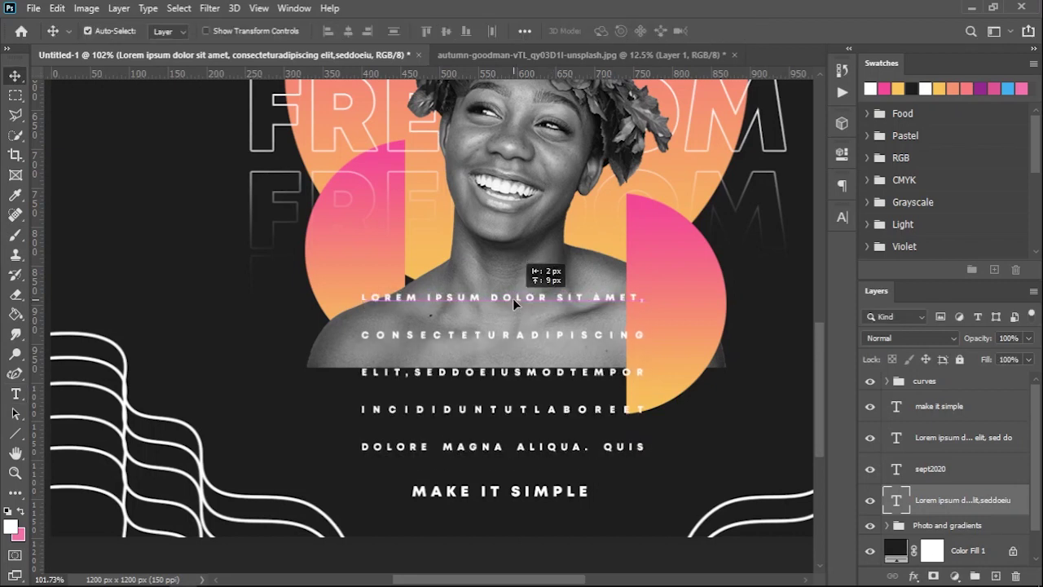
scroll(511, 297, "down", 5)
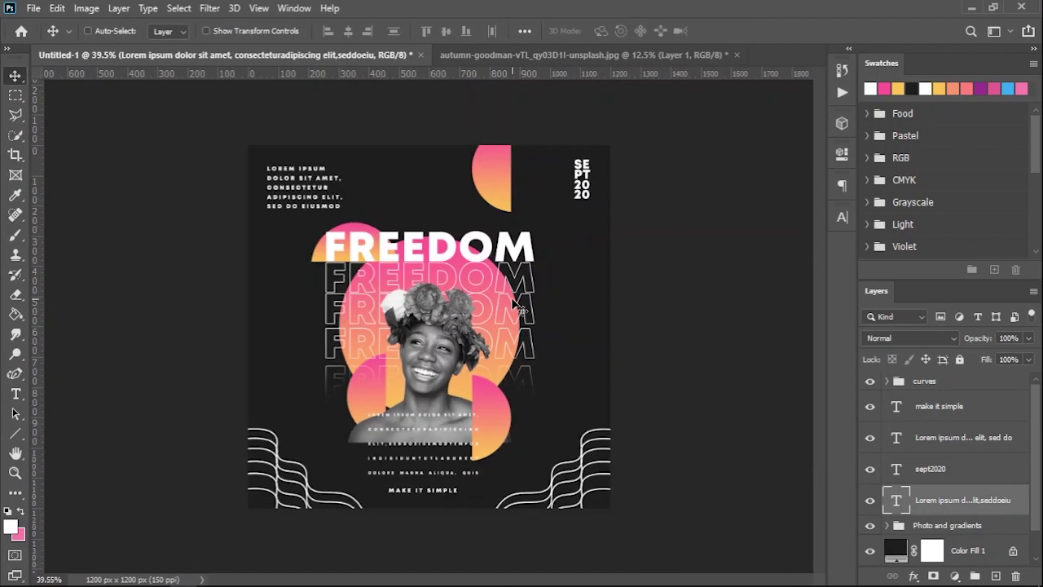
Group the four text layers, including make it simple, and name the group texts.
scroll(520, 311, "down", 1)
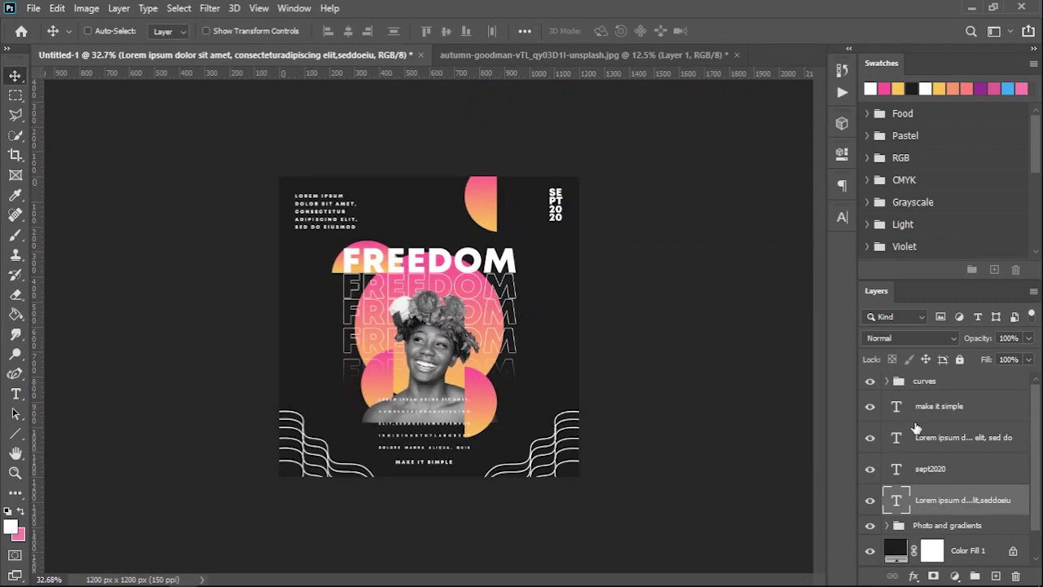
scroll(916, 454, "down", 1)
scroll(915, 454, "up", 1)
left_click(972, 412, "shift")
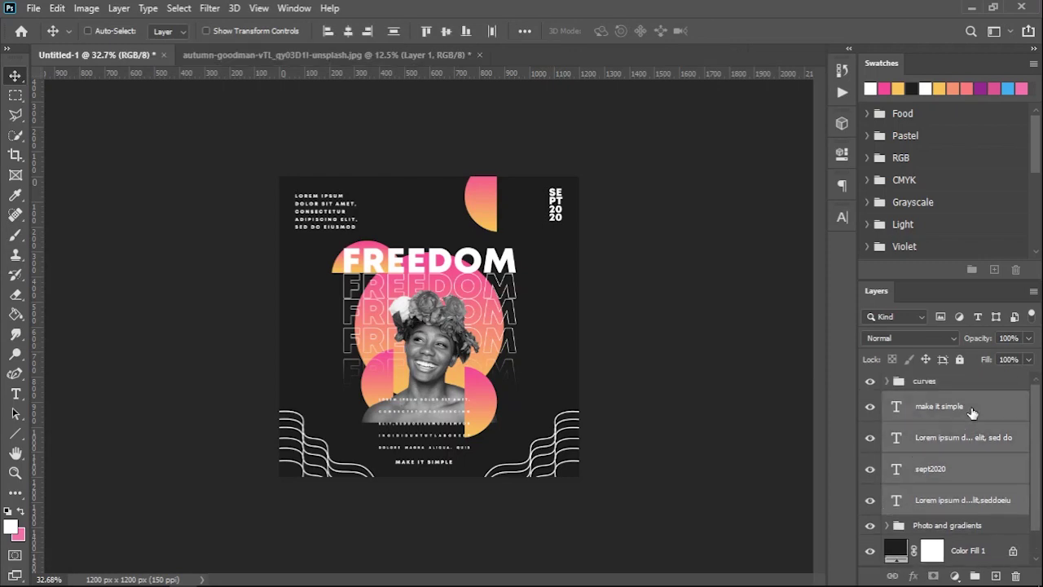
key("ctrl+g")
double_click(928, 400)
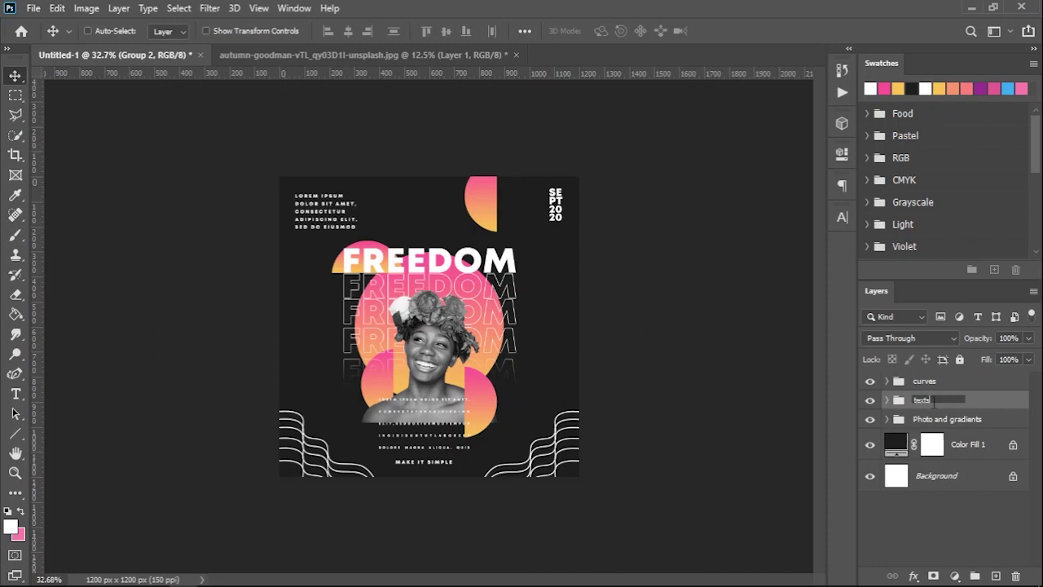
key("Return")
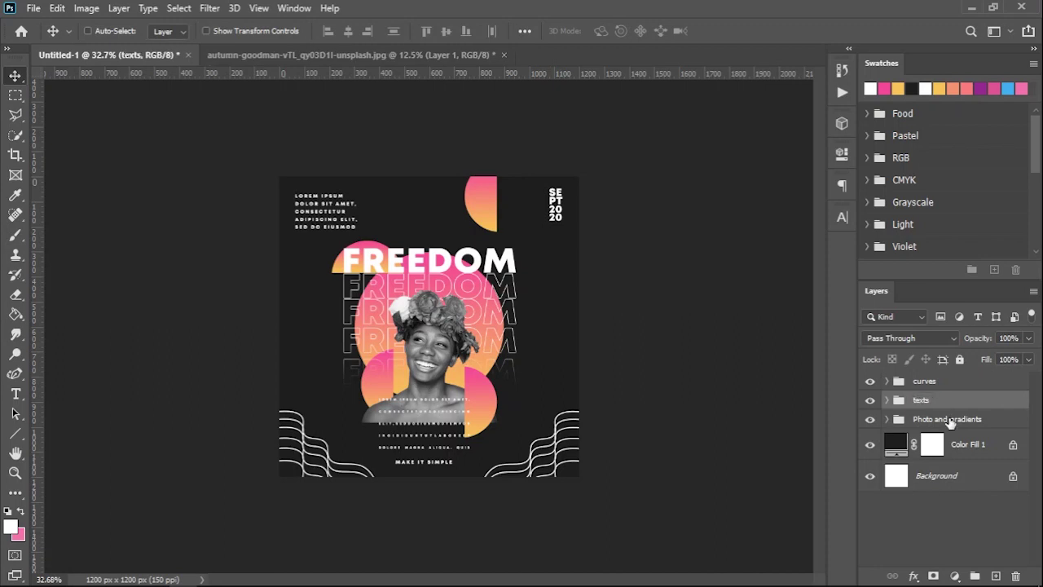
Stamp all visible layers into Layer 2, convert it to a smart object, and duplicate it as Layer 2 copy.
left_click(946, 383)
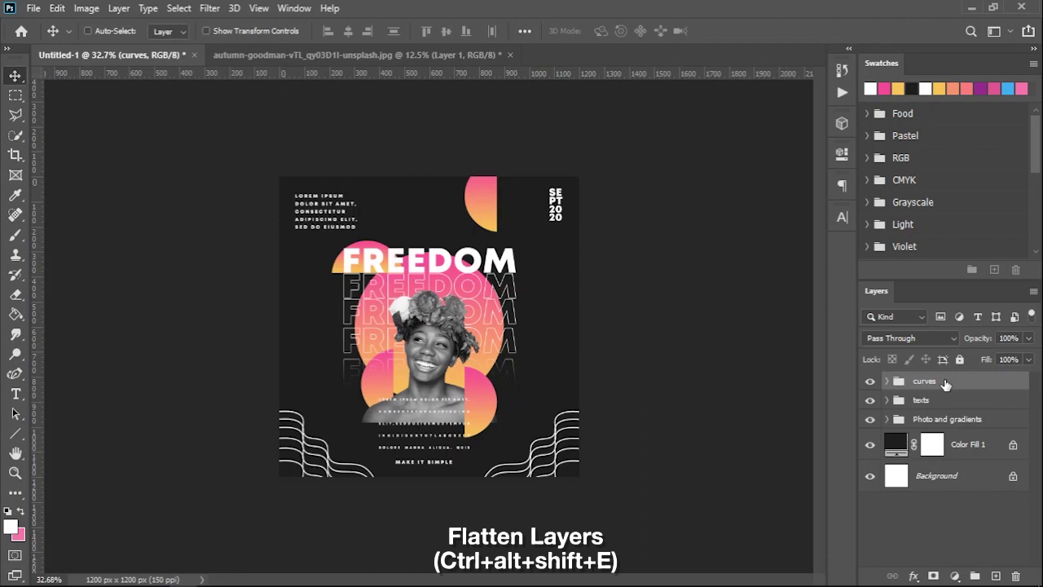
key("ctrl+alt+shift+e")
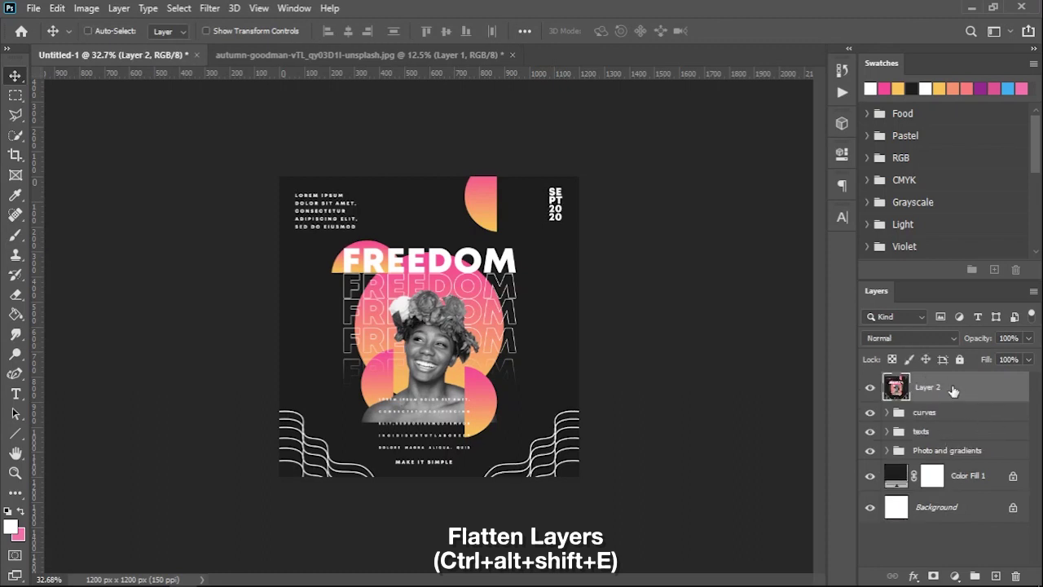
right_click(956, 394)
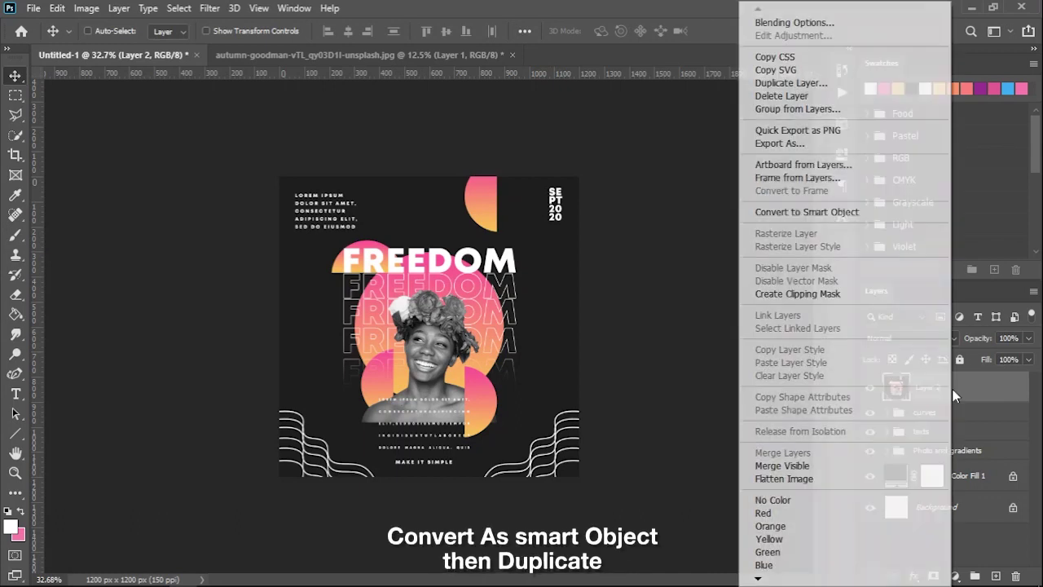
left_click(860, 215)
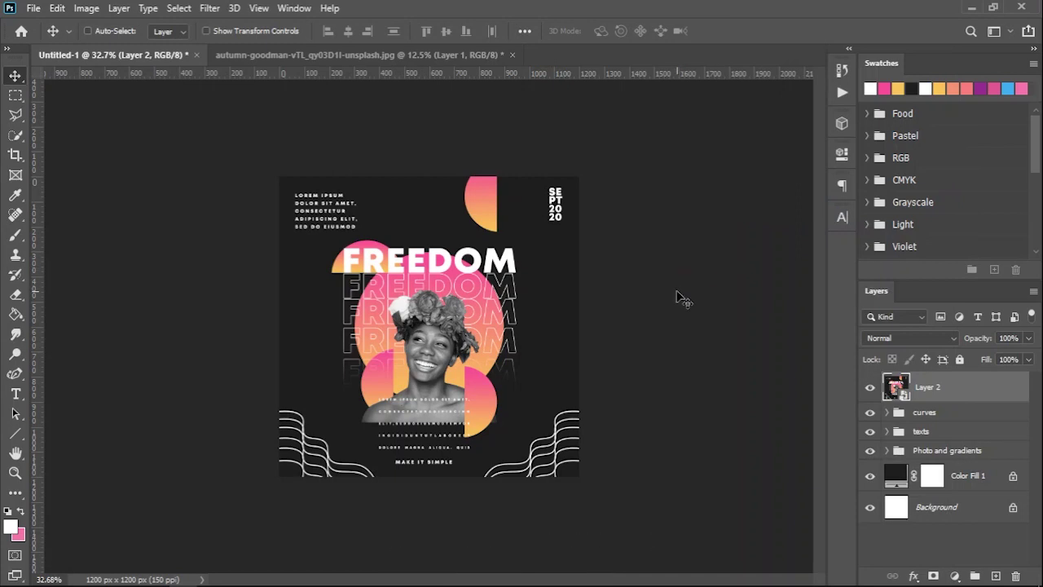
key("ctrl+j")
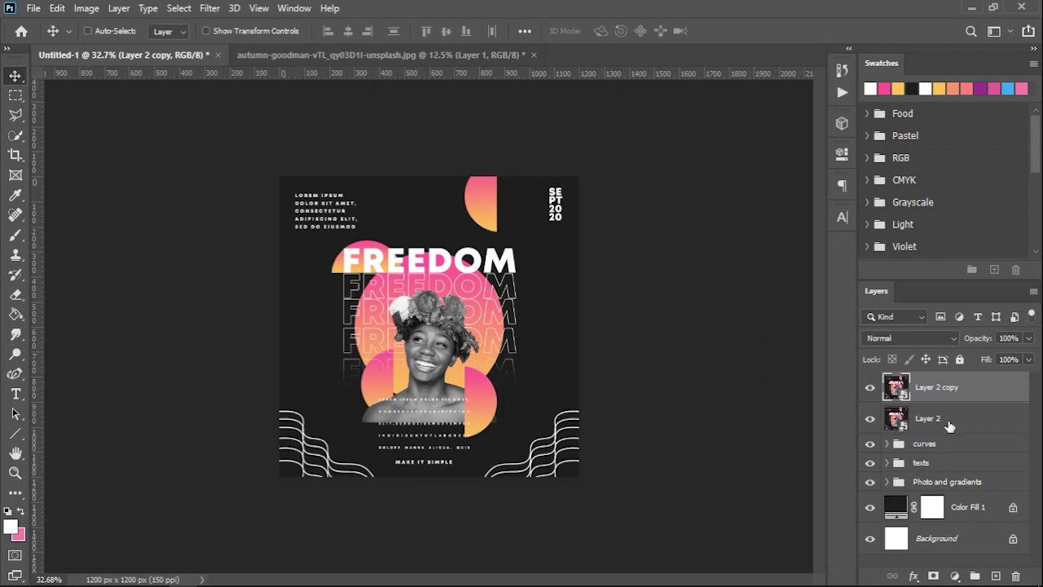
Apply a 15% Uniform Add Noise filter to the merged Layer 2.
left_click(949, 423)
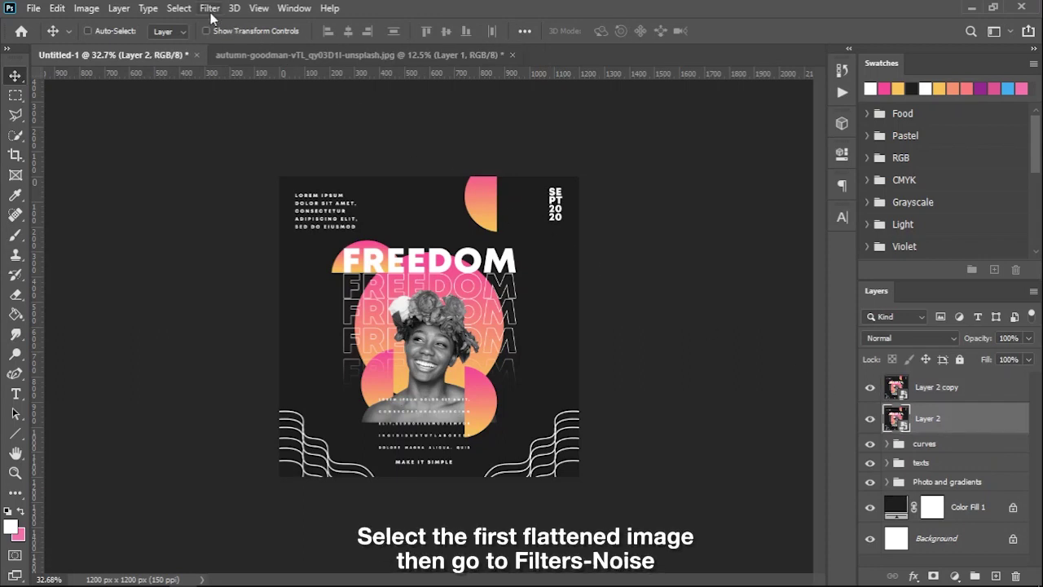
left_click(211, 10)
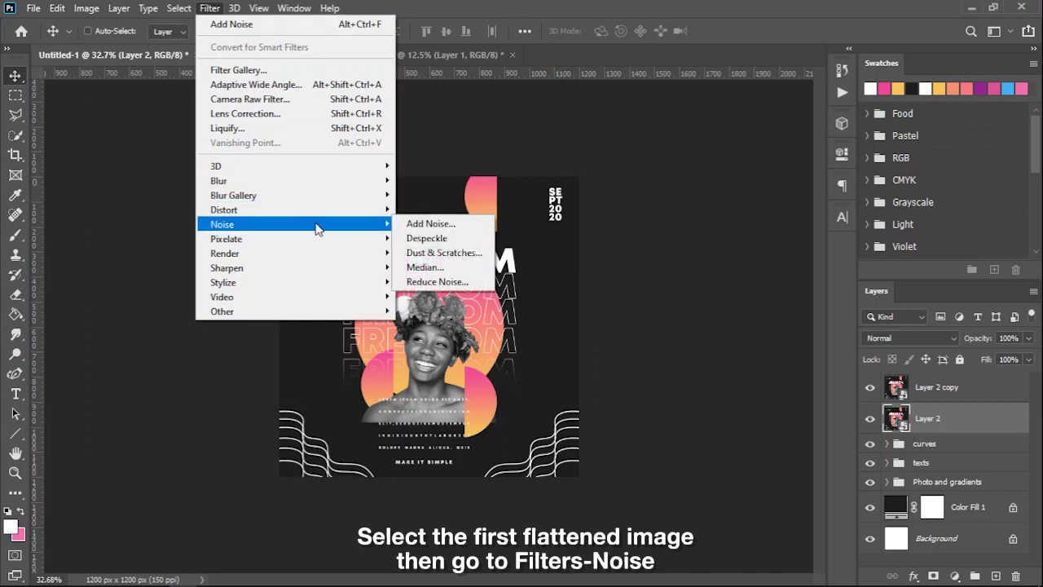
left_click(418, 225)
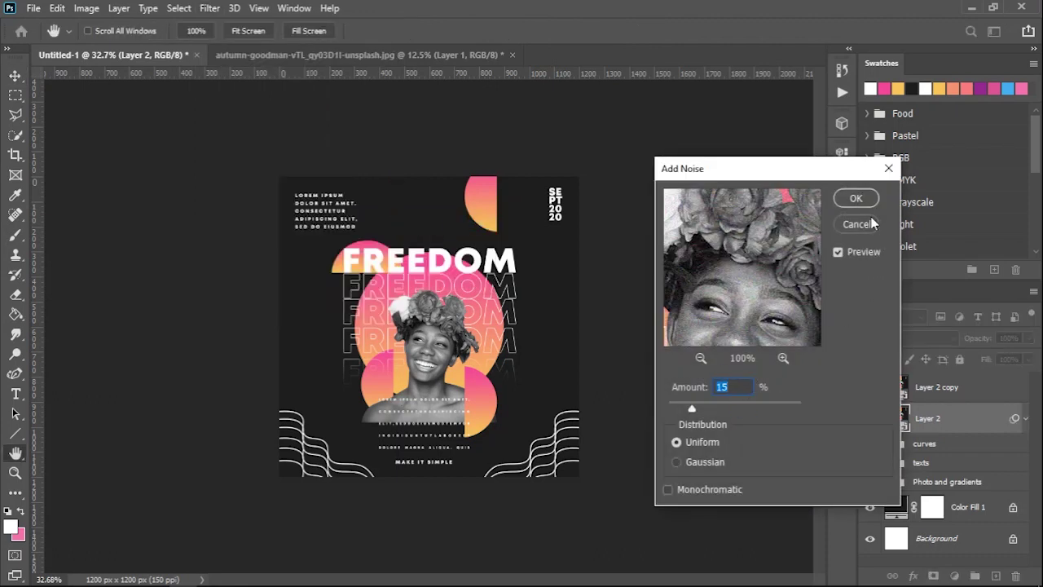
left_click(855, 198)
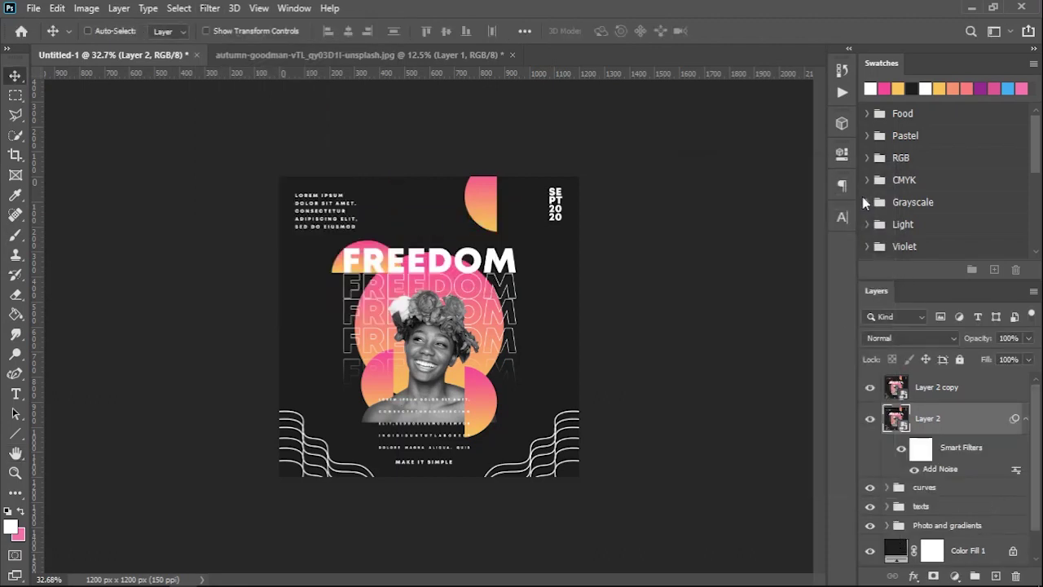
left_click(947, 397)
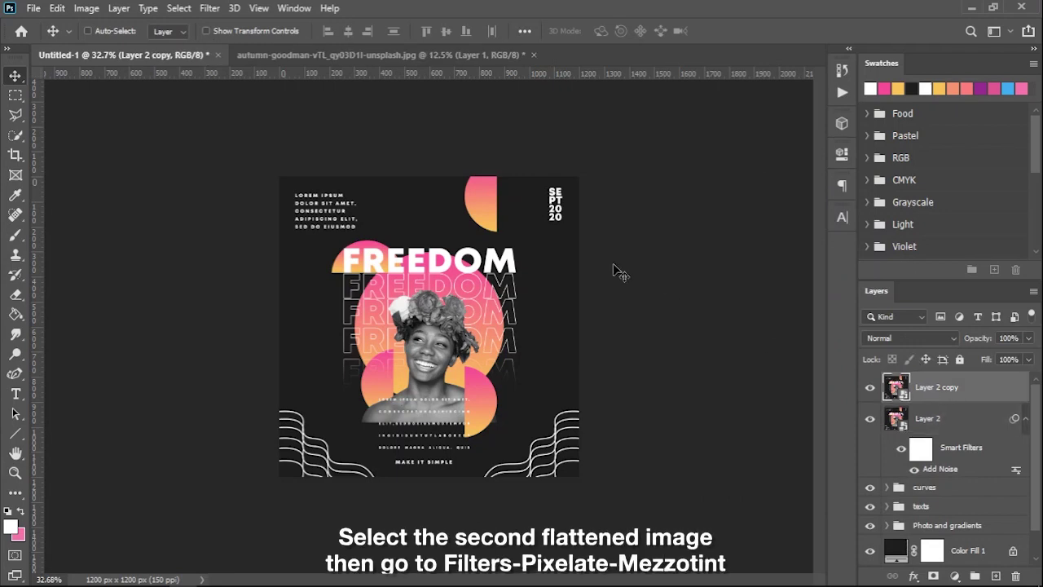
Apply a Long Strokes Mezzotint to Layer 2 copy and lower its opacity to 21%.
left_click(210, 10)
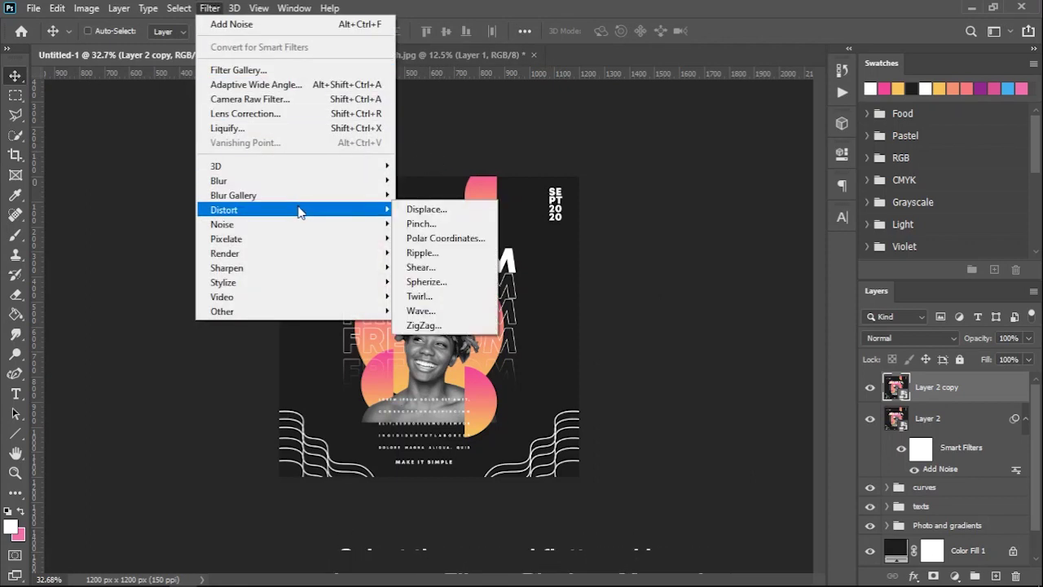
mouse_move(244, 239)
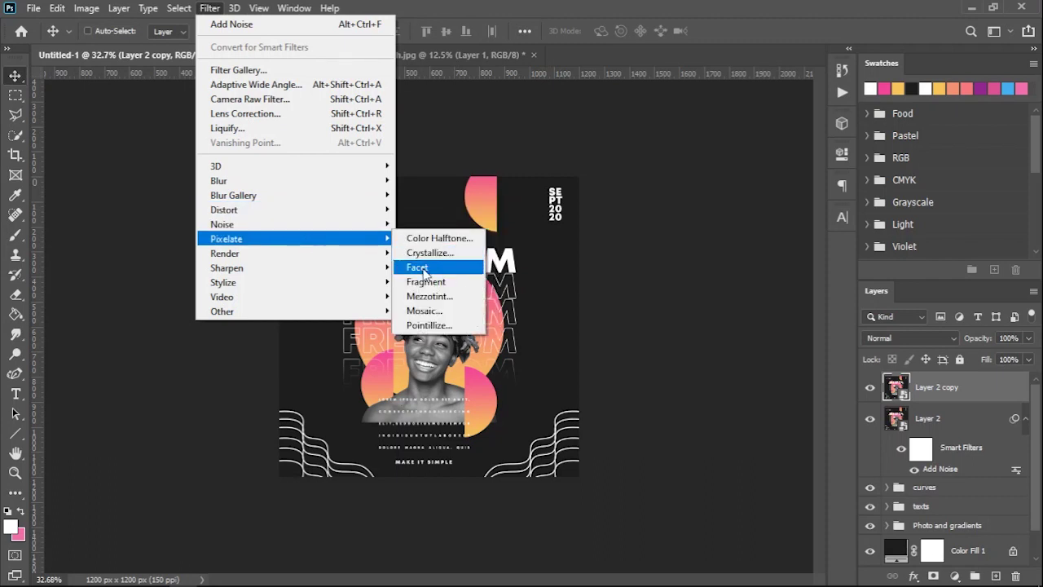
left_click(438, 299)
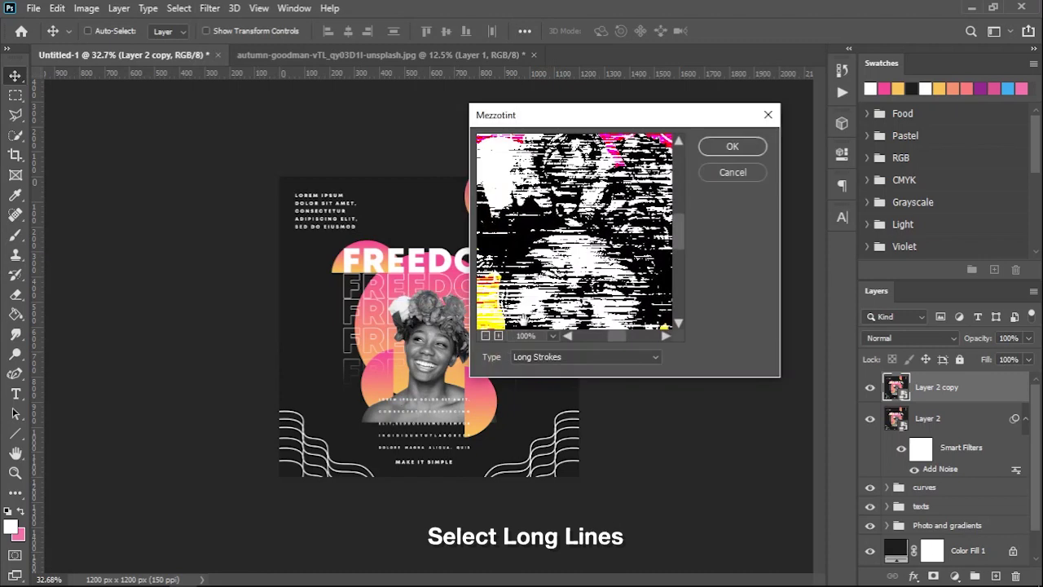
left_click(554, 359)
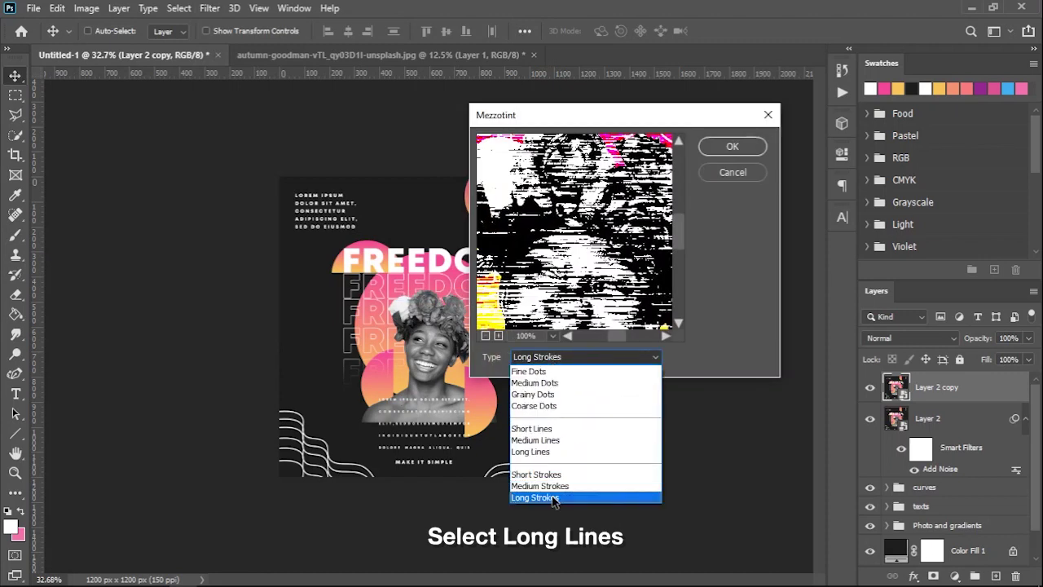
left_click(553, 499)
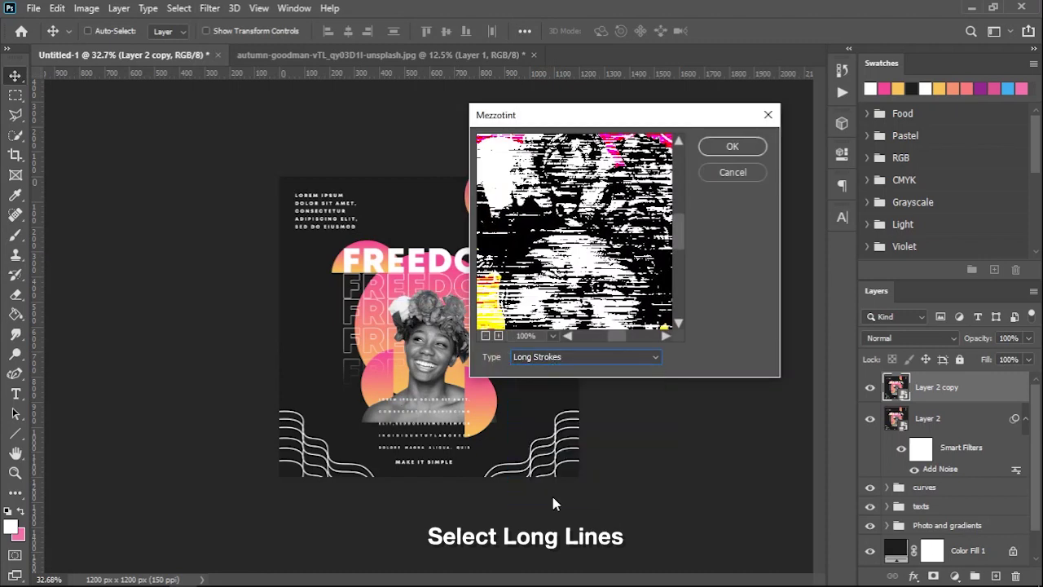
mouse_move(669, 235)
left_mouse_down()
mouse_move(675, 269)
mouse_move(676, 208)
left_mouse_up()
left_click(757, 145)
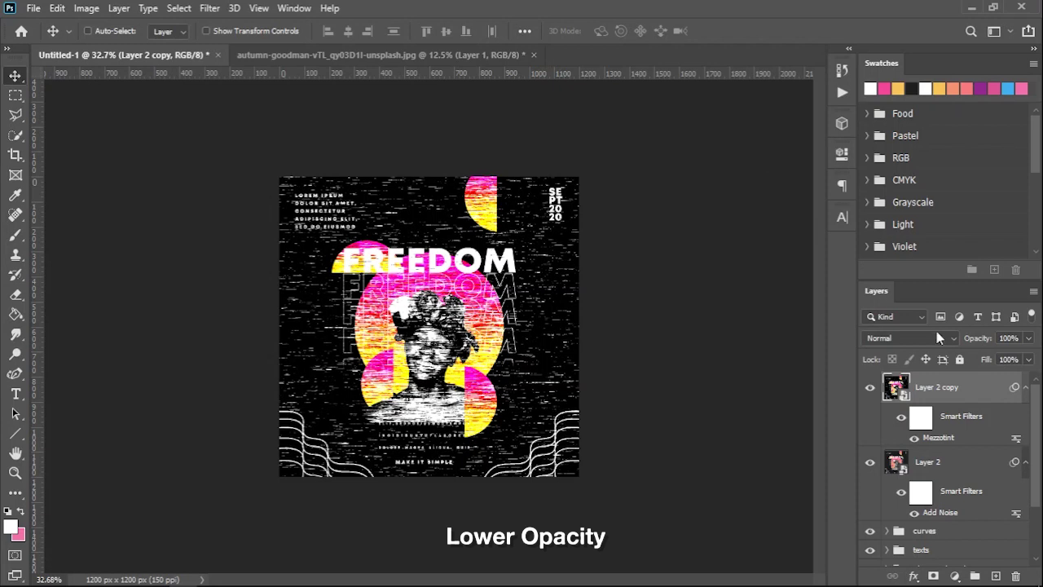
left_click(1029, 337)
left_click_drag(1029, 359, 974, 360)
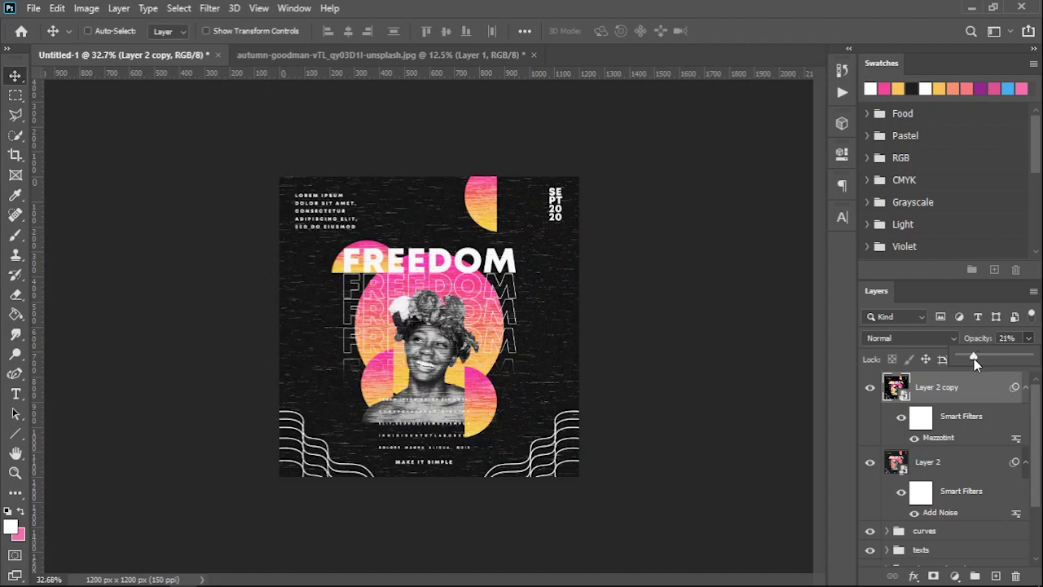
Lower Layer 2 copy's opacity from 21% to 15%.
left_click_drag(972, 359, 970, 360)
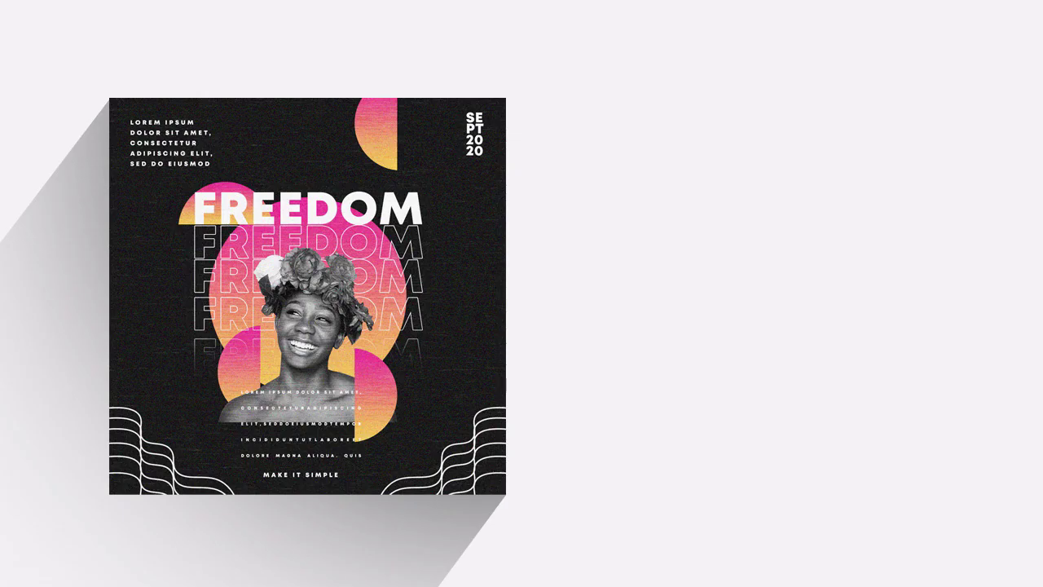